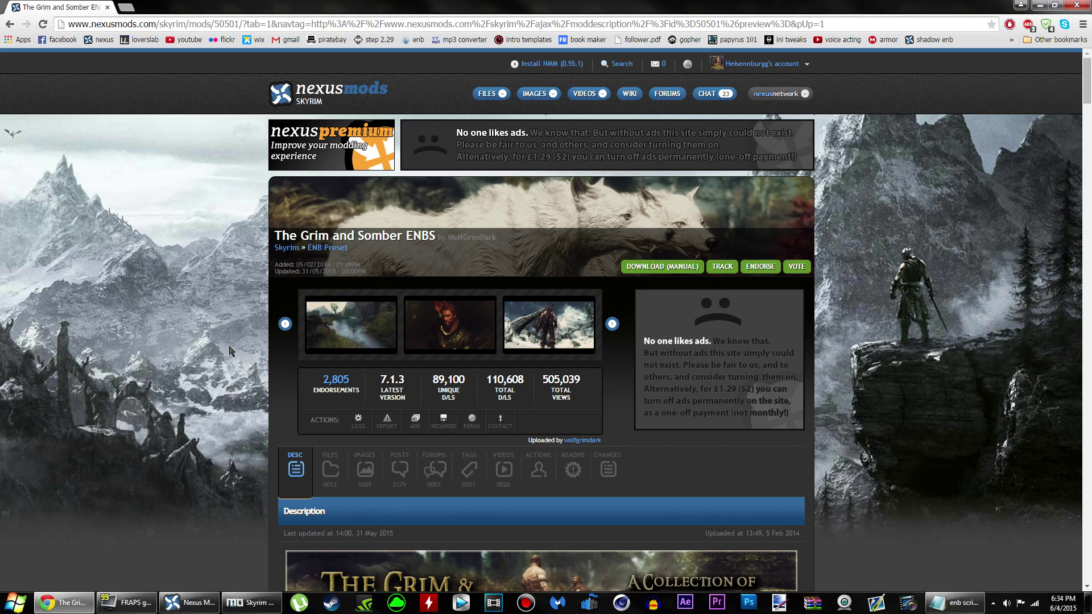
Step: Read through the mod page's Uninstall, Required Mods, Recommended Mods, Incompatible Mods, and Help & Troubleshooting sections
scroll(969, 396, down, 10)
drag(1087, 154, 1068, 368)
scroll(1024, 380, up, 6)
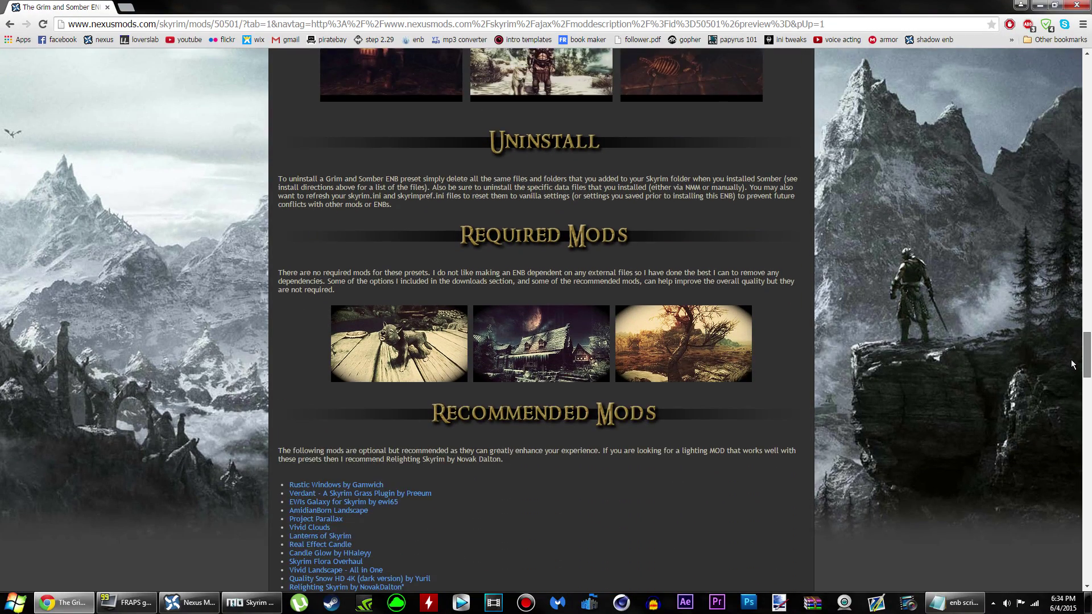
scroll(967, 389, down, 2)
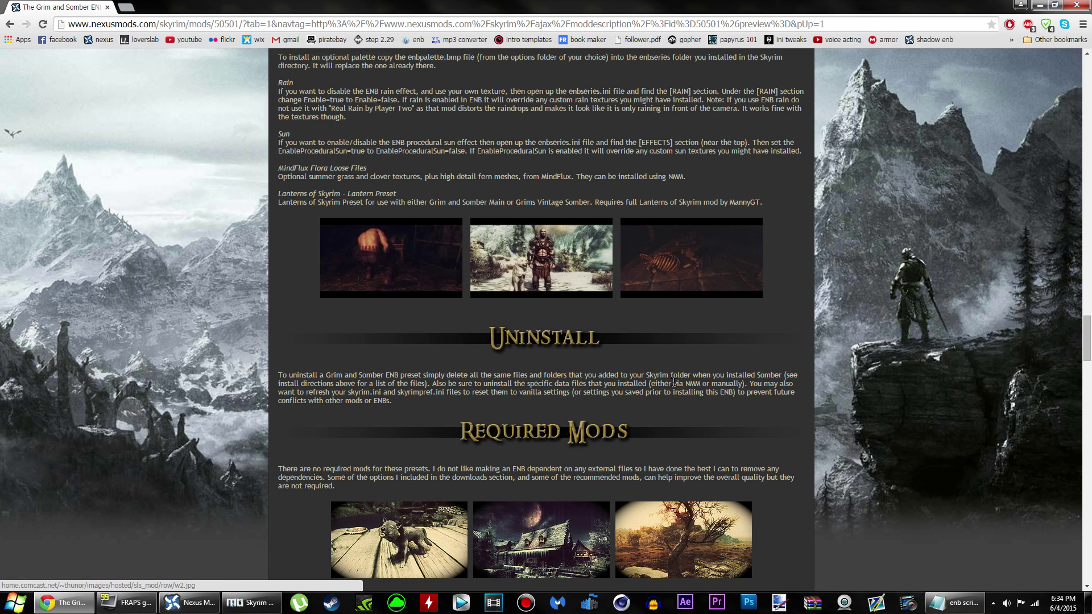
scroll(572, 491, down, 9)
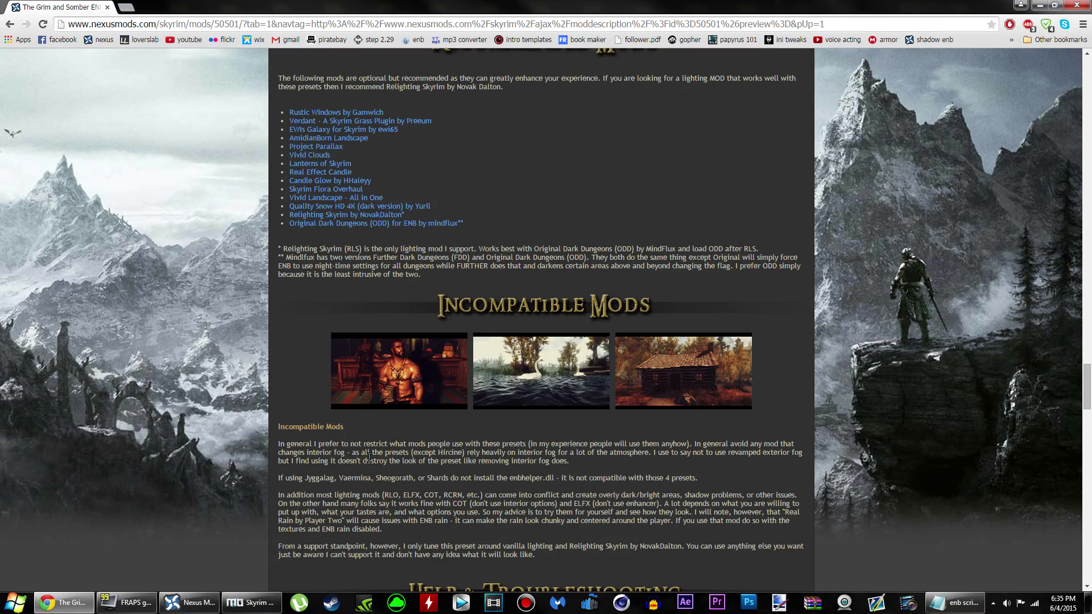
scroll(628, 388, down, 2)
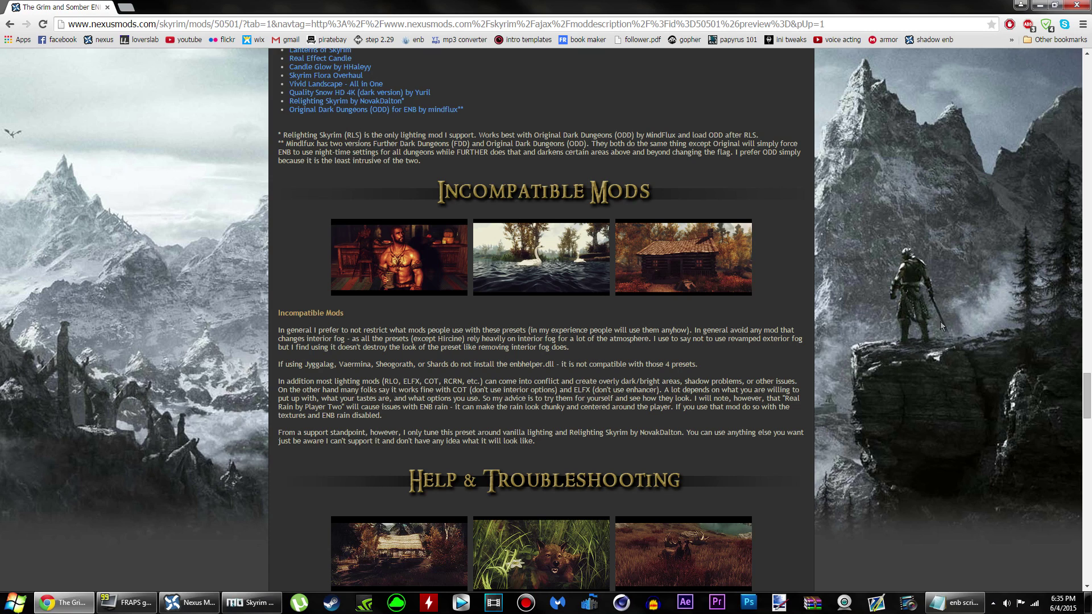
scroll(359, 466, down, 6)
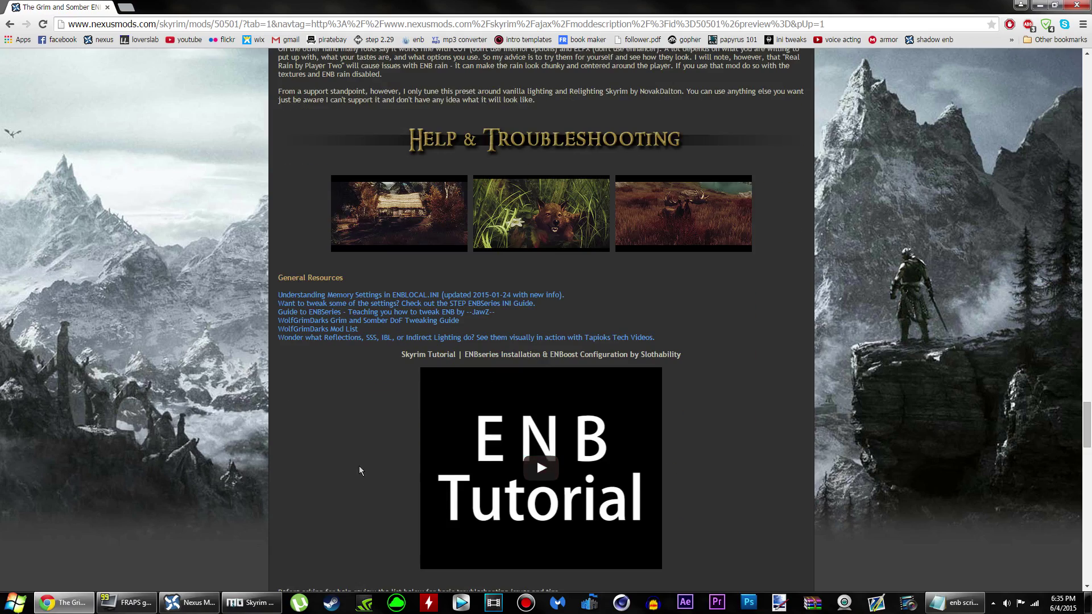
scroll(359, 470, down, 12)
scroll(306, 359, down, 6)
scroll(306, 360, down, 3)
scroll(309, 367, up, 16)
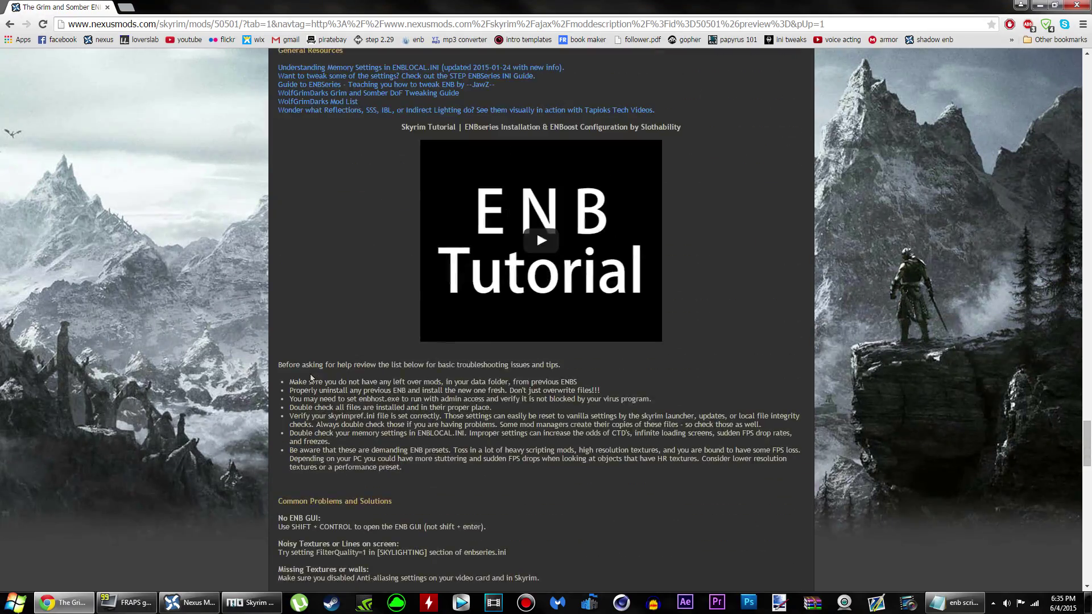
scroll(616, 374, up, 10)
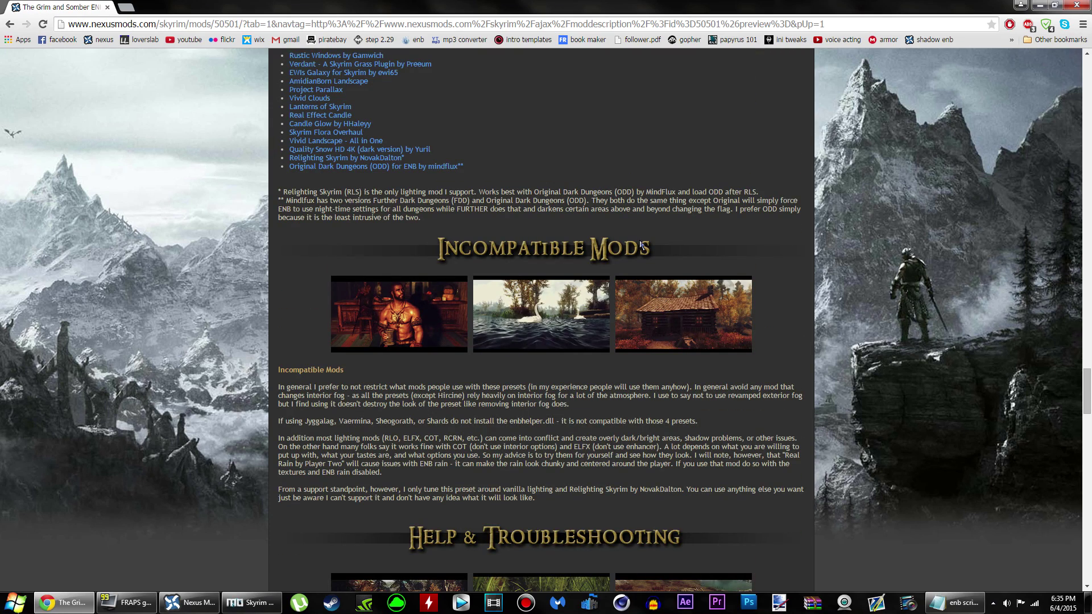
scroll(354, 329, down, 5)
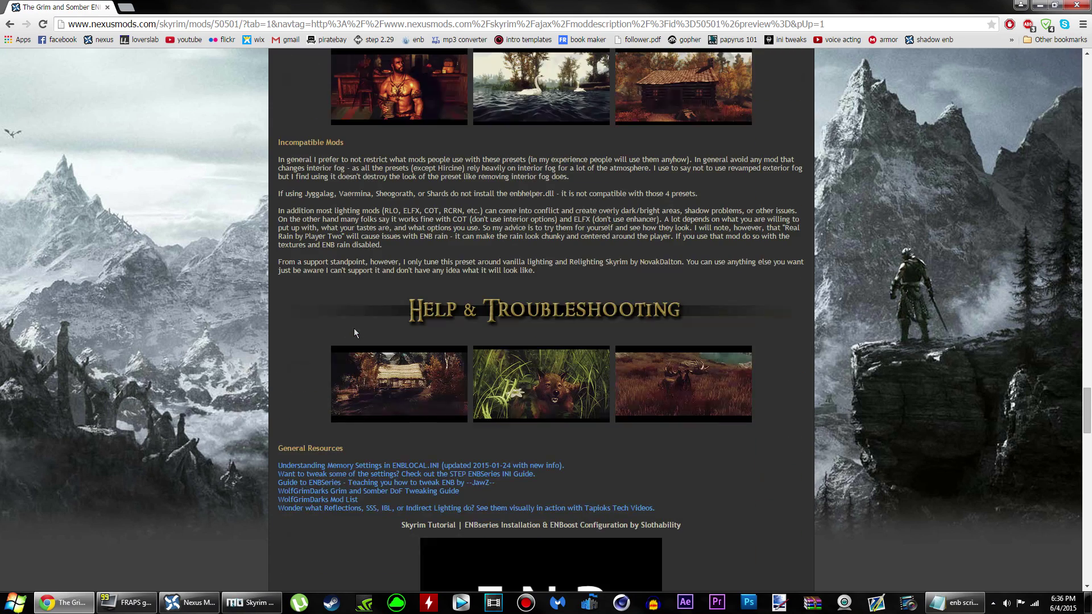
scroll(469, 415, up, 7)
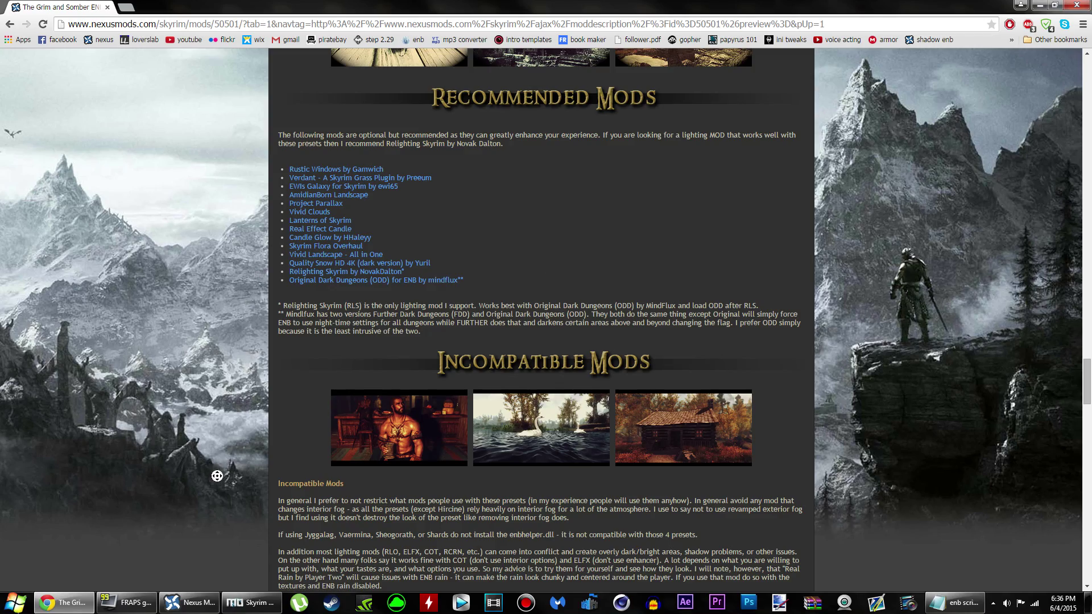
scroll(217, 484, up, 15)
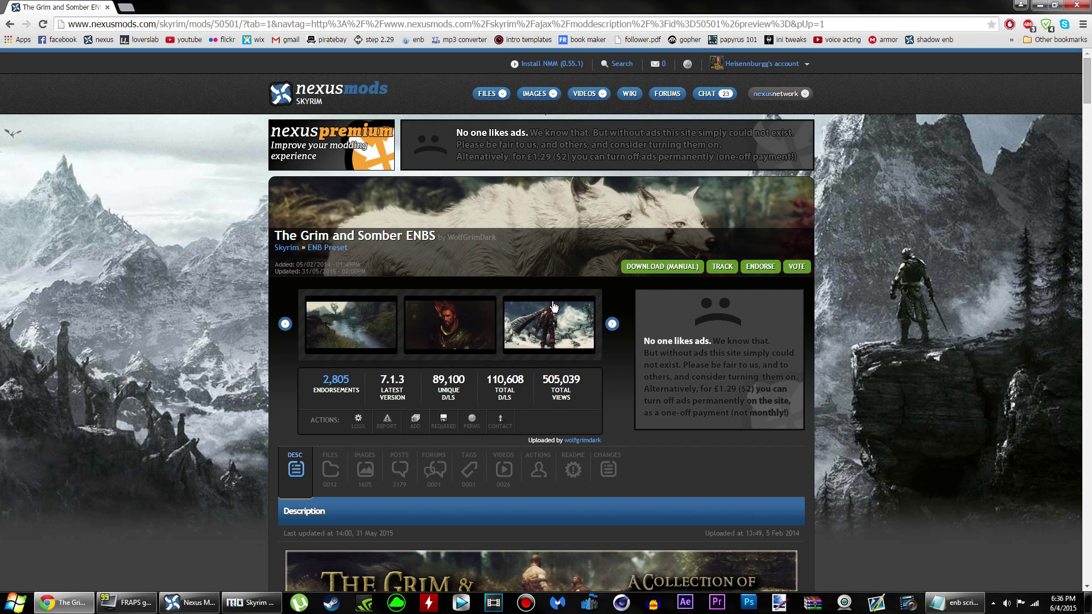
Step: Review The Grim and Somber ENBs introduction, its preset videos and the Installation instructions
scroll(827, 372, down, 4)
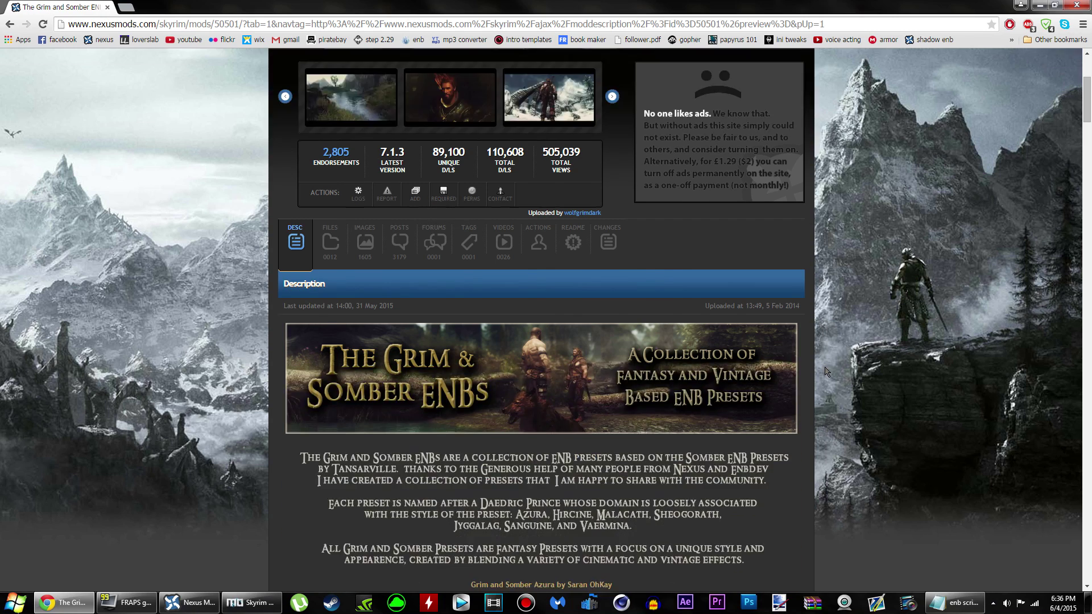
scroll(827, 372, down, 14)
scroll(828, 334, up, 8)
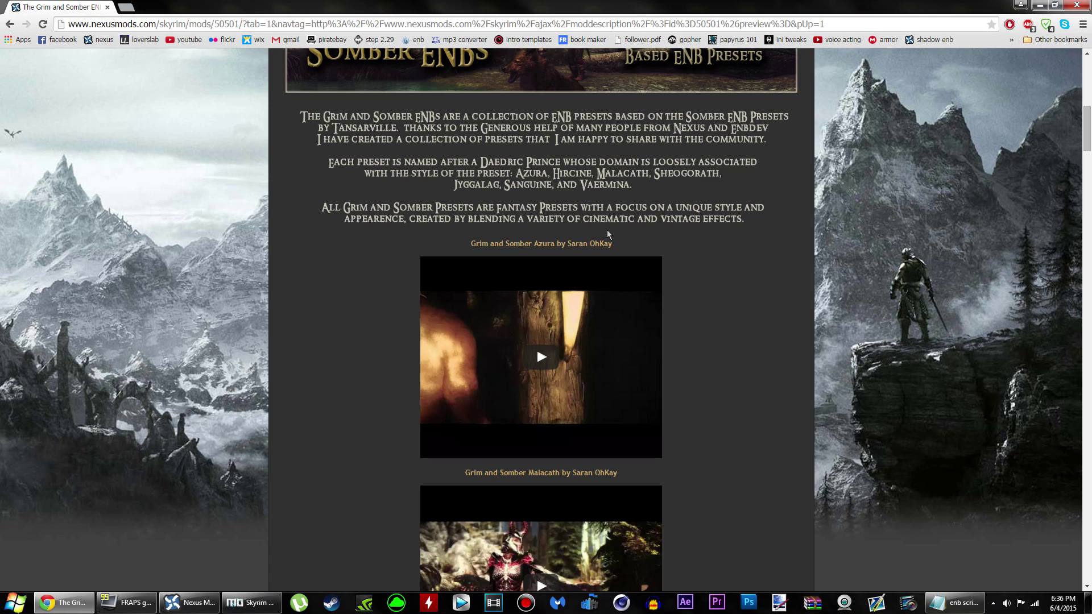
scroll(744, 286, down, 3)
scroll(744, 292, down, 9)
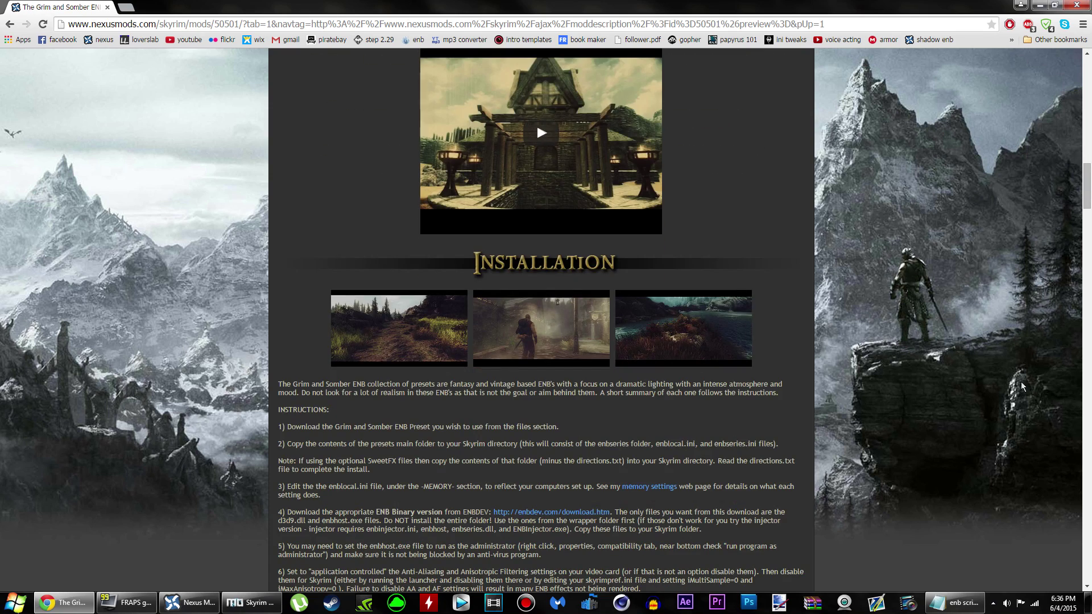
scroll(592, 290, up, 9)
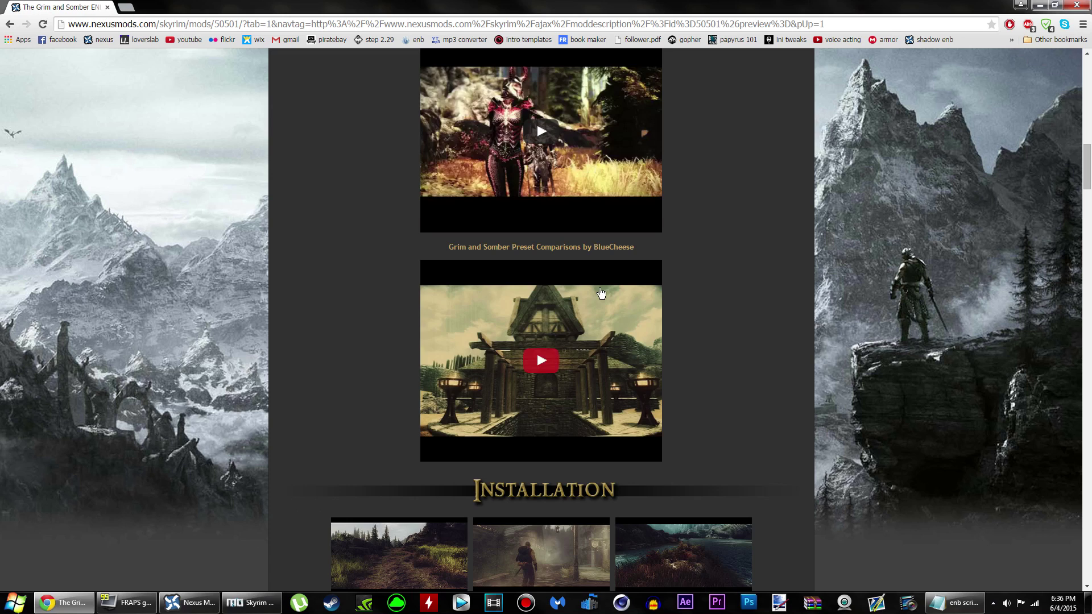
scroll(537, 171, down, 9)
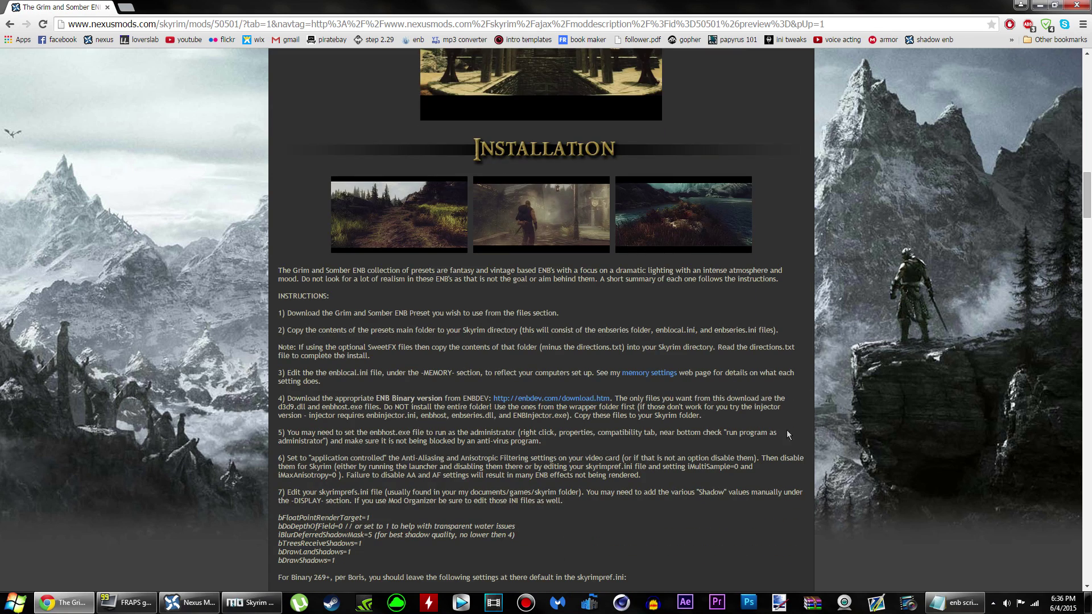
Step: Open the enbdev.com download link from installation instruction 4 in a new tab and switch to it
drag(278, 399, 494, 426)
click(714, 404)
right_click(545, 398)
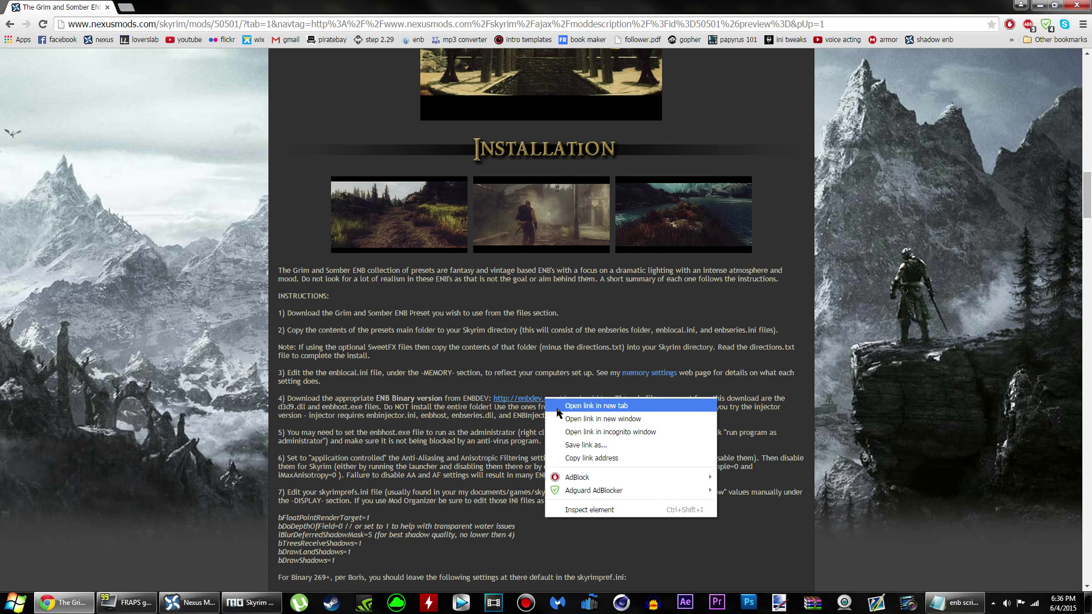
click(574, 404)
click(147, 7)
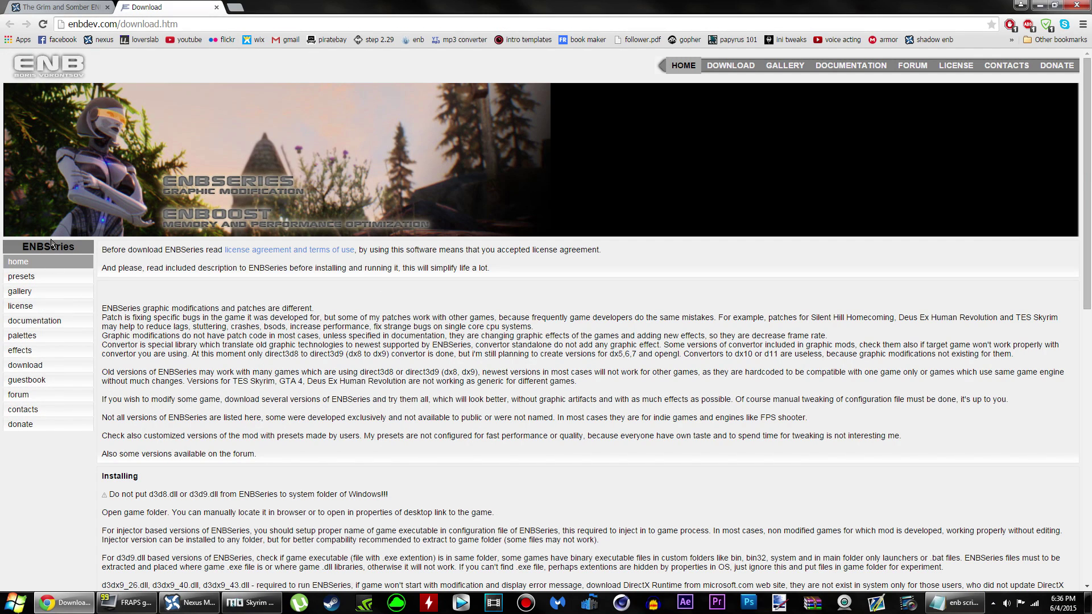
Step: Find the TES Skyrim graphic modification among the ENBSeries downloads and open its v0.272 page
click(46, 365)
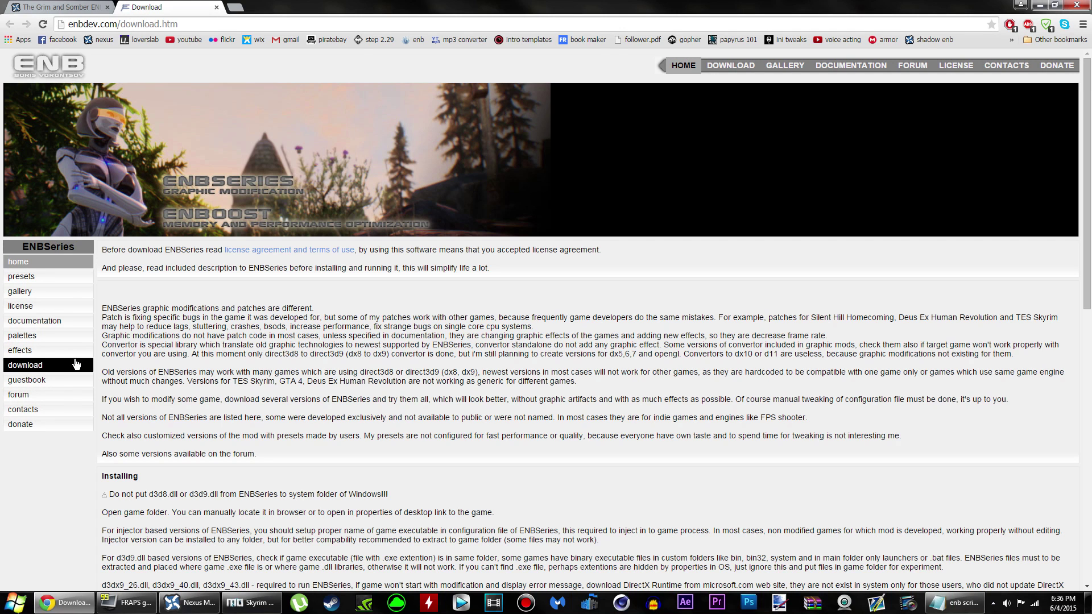
scroll(273, 368, down, 4)
scroll(273, 369, down, 6)
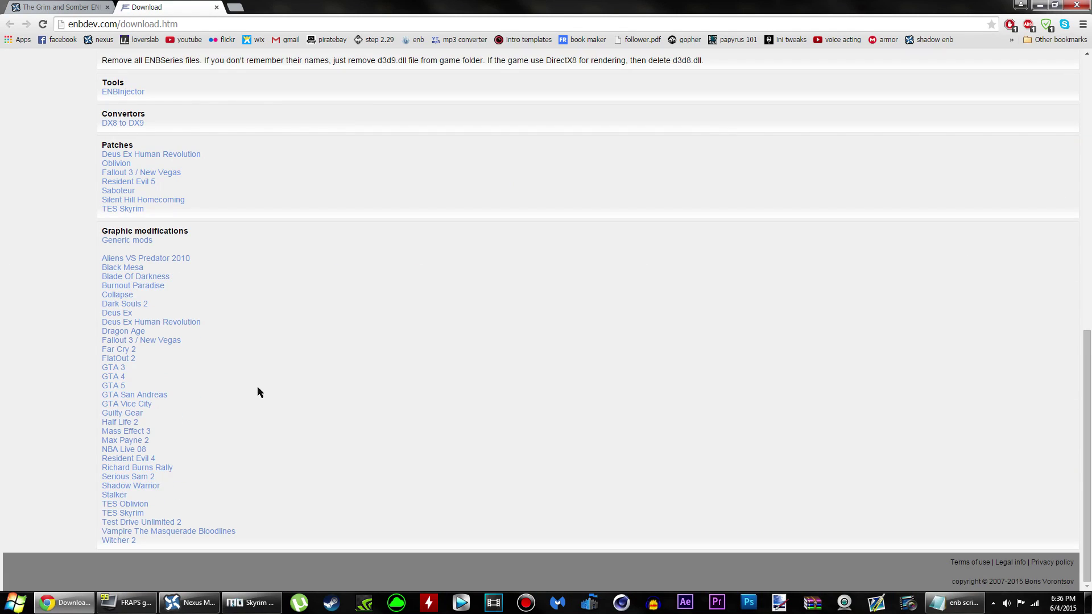
click(120, 514)
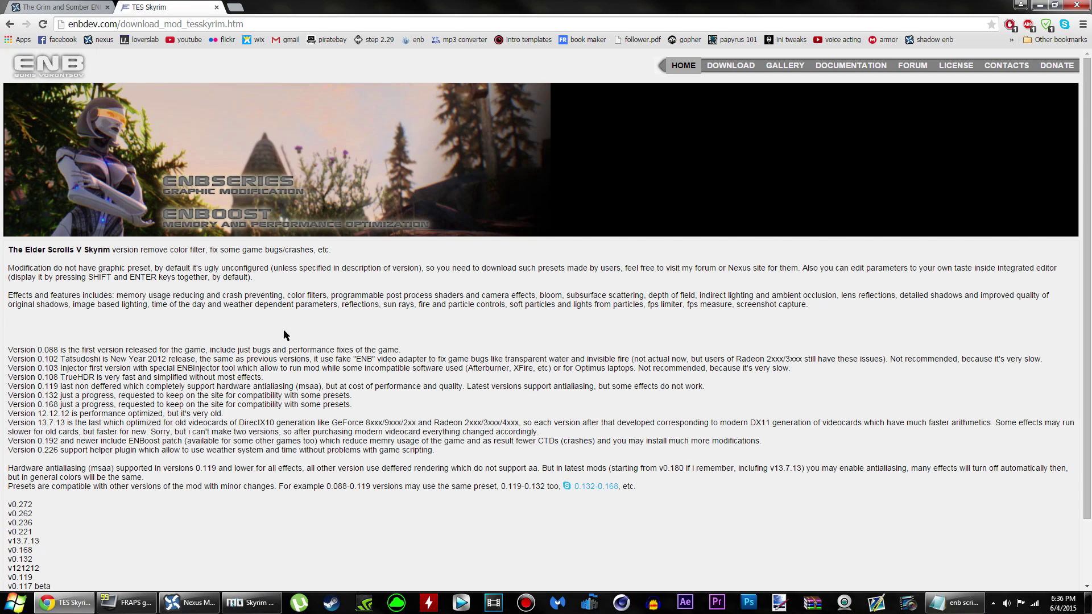
scroll(286, 336, down, 1)
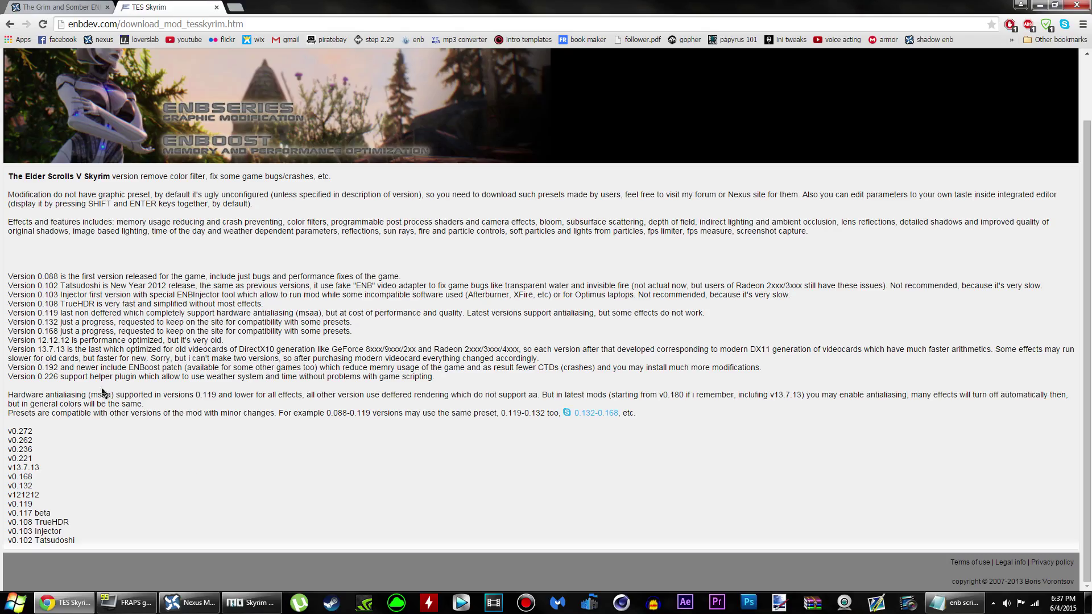
click(20, 434)
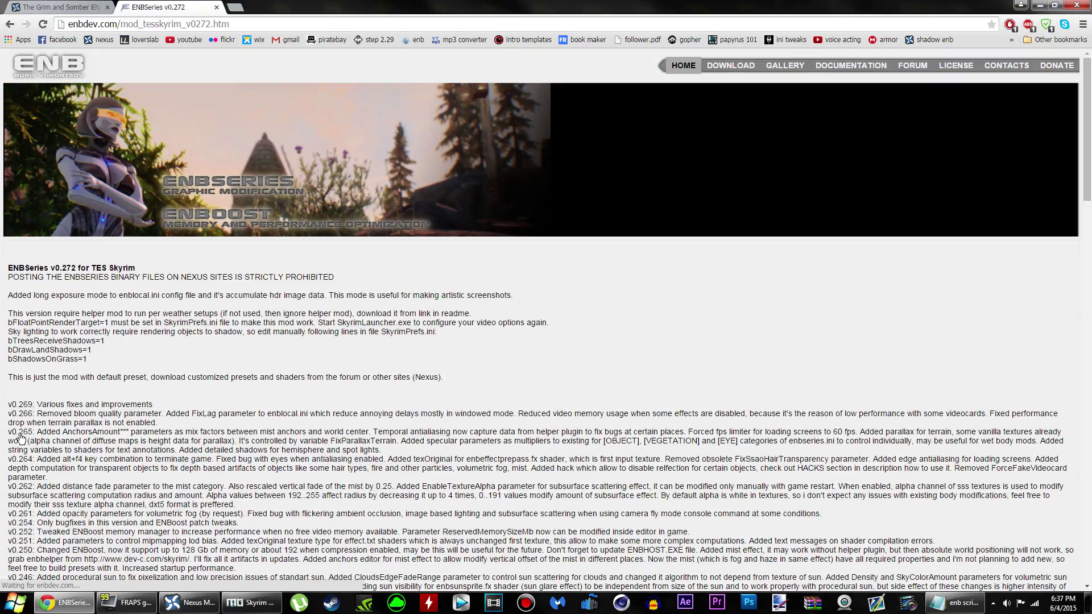
Step: Download the ENBSeries v0.272 archive for TES Skyrim from the end of its version page
scroll(142, 381, down, 10)
scroll(143, 381, down, 20)
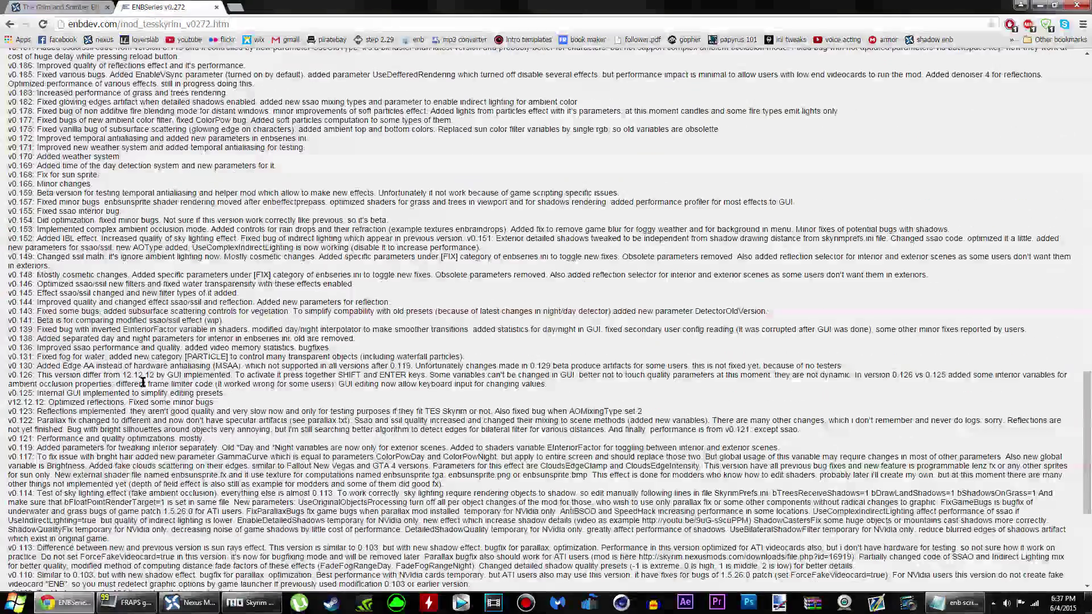
click(17, 540)
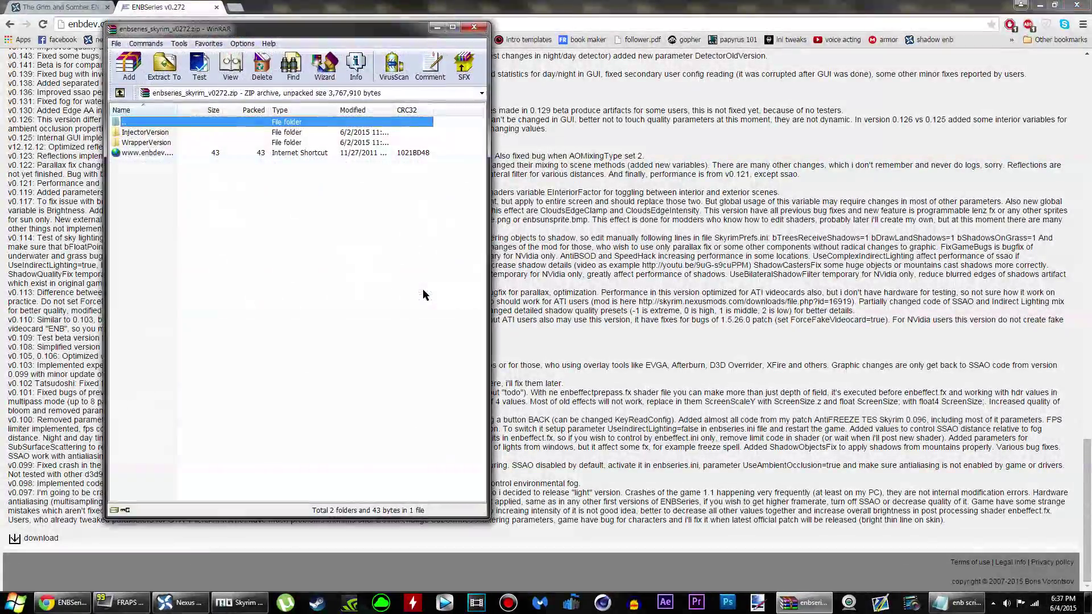
Step: Move the opened archive window aside and minimize the browser and Skyrim Mod Organizer to uncover the desktop
drag(333, 36, 779, 38)
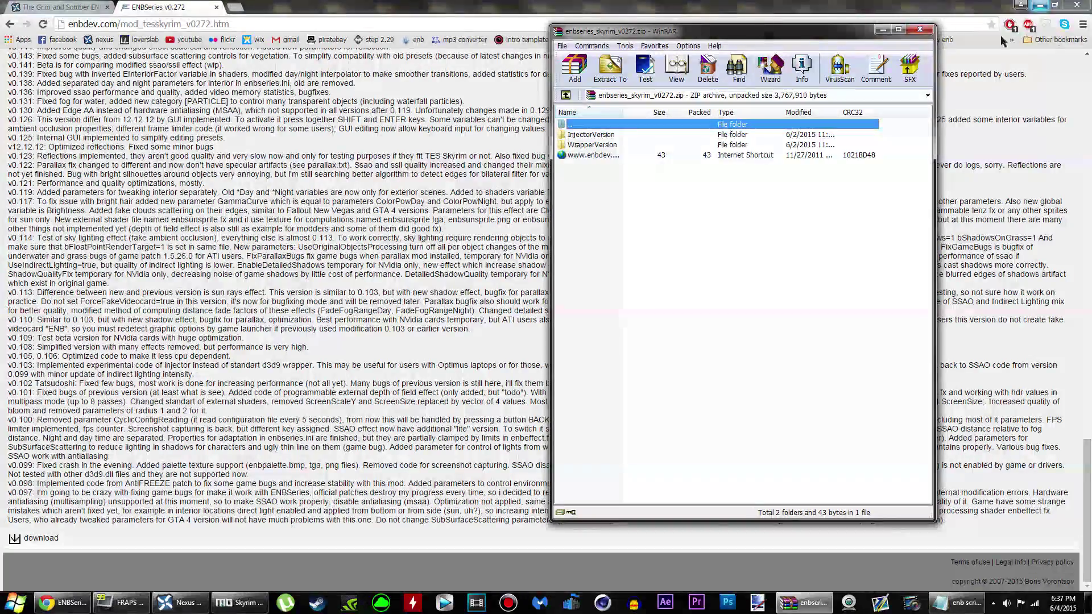
click(1041, 6)
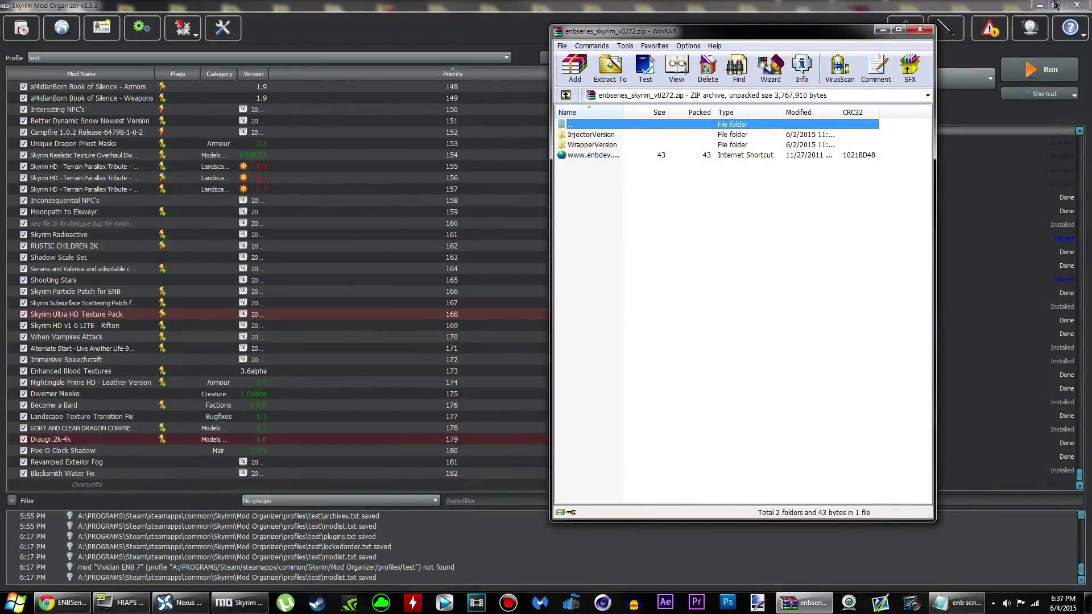
click(1040, 5)
drag(838, 37, 876, 49)
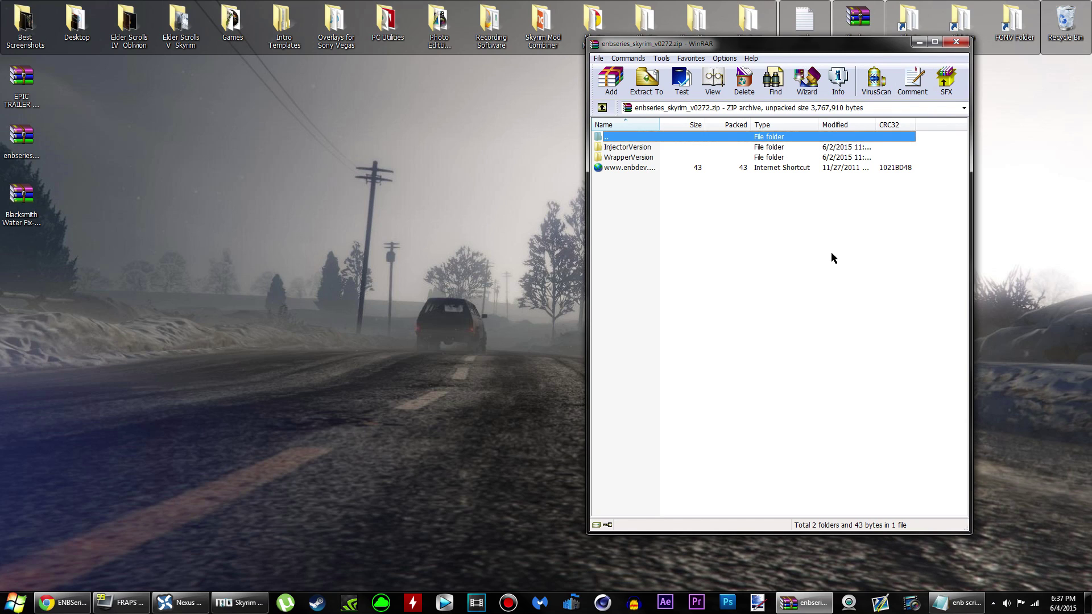
Step: Go up to the Downloads folder in WinRAR, copy enbseries_skyrim_v0272.zip to the desktop, and close WinRAR
key(BackSpace)
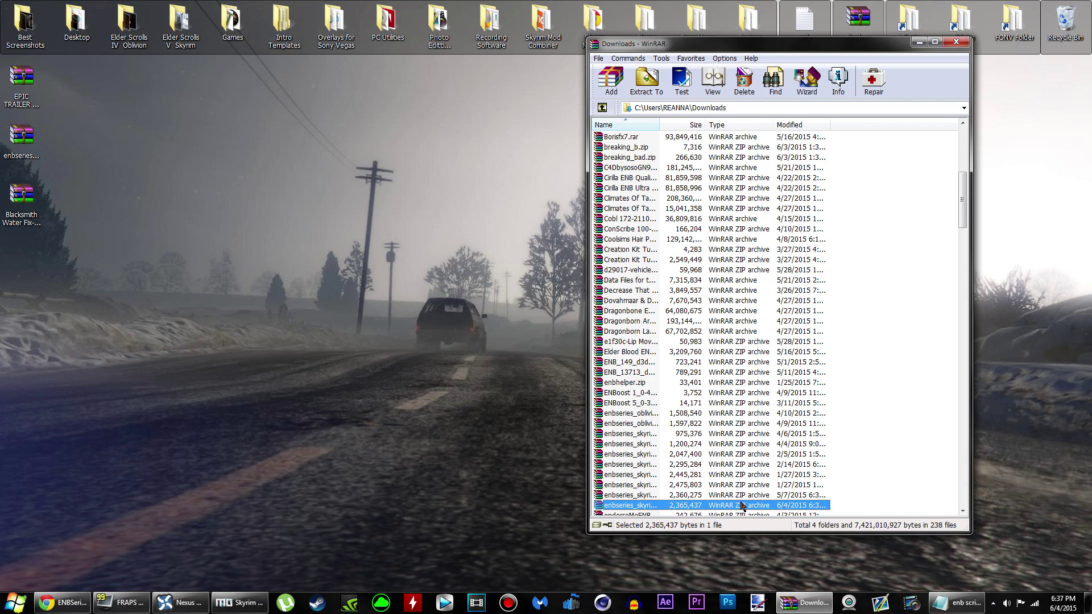
drag(749, 505, 301, 393)
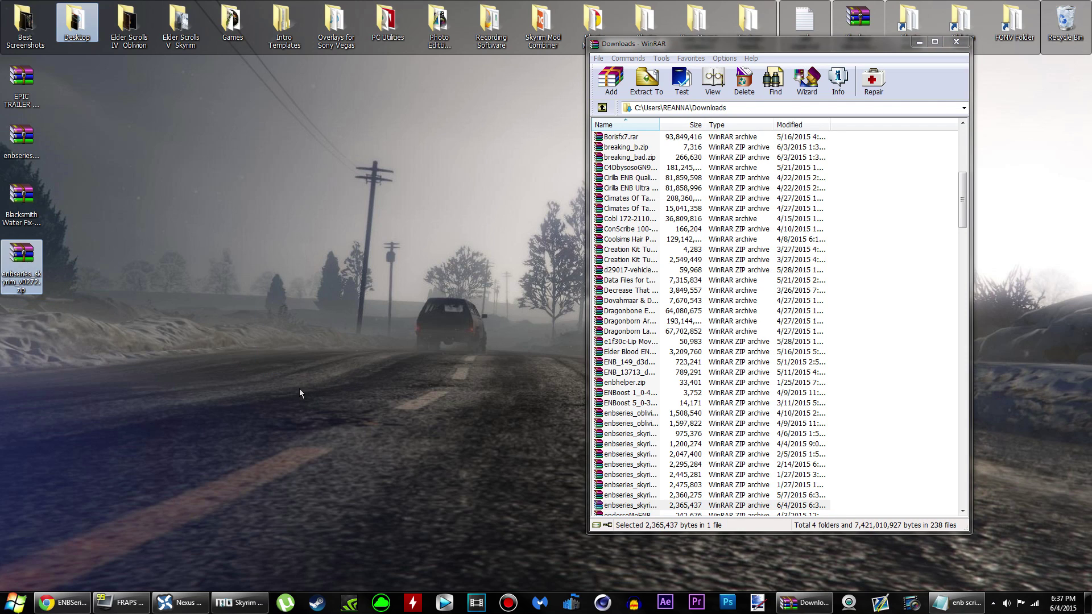
click(956, 42)
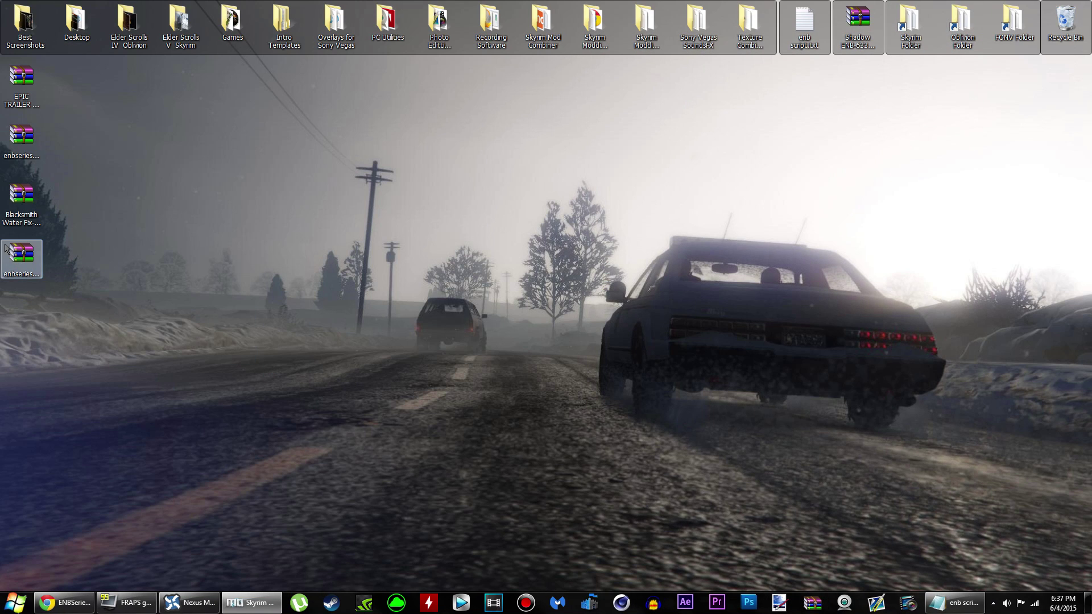
Step: Extract enbseries_skyrim_v0272.zip on the desktop into its own enbseries_skyrim_v0272 folder
click(33, 277)
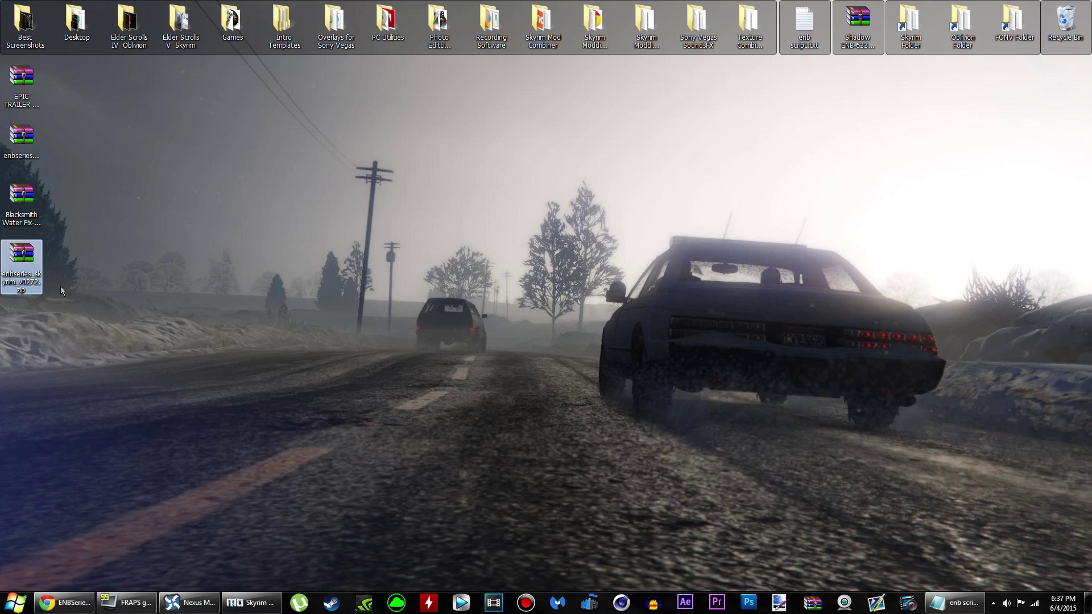
right_click(27, 258)
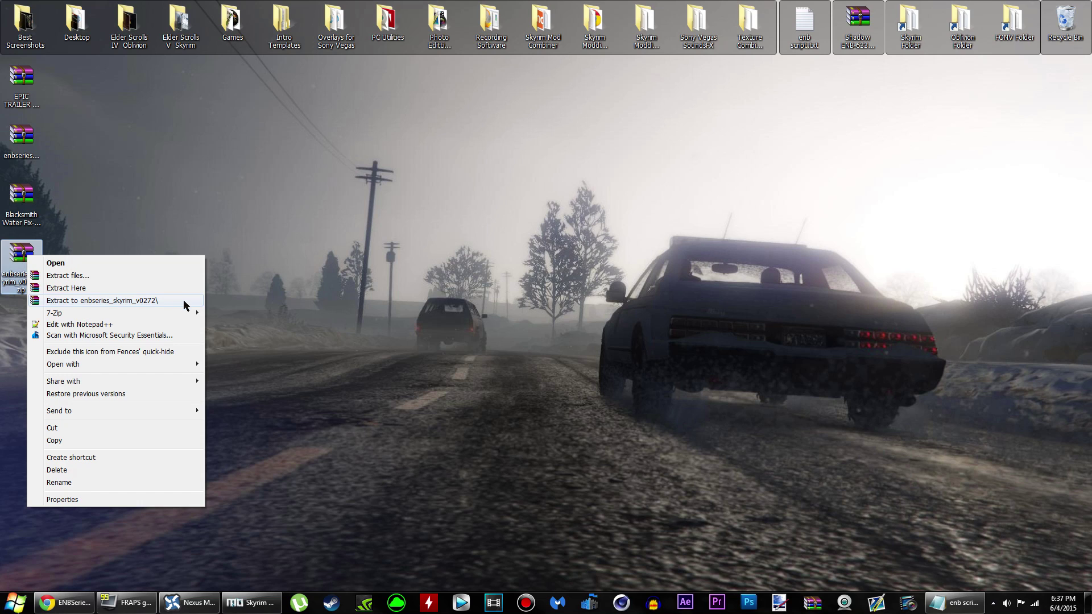
mouse_move(192, 312)
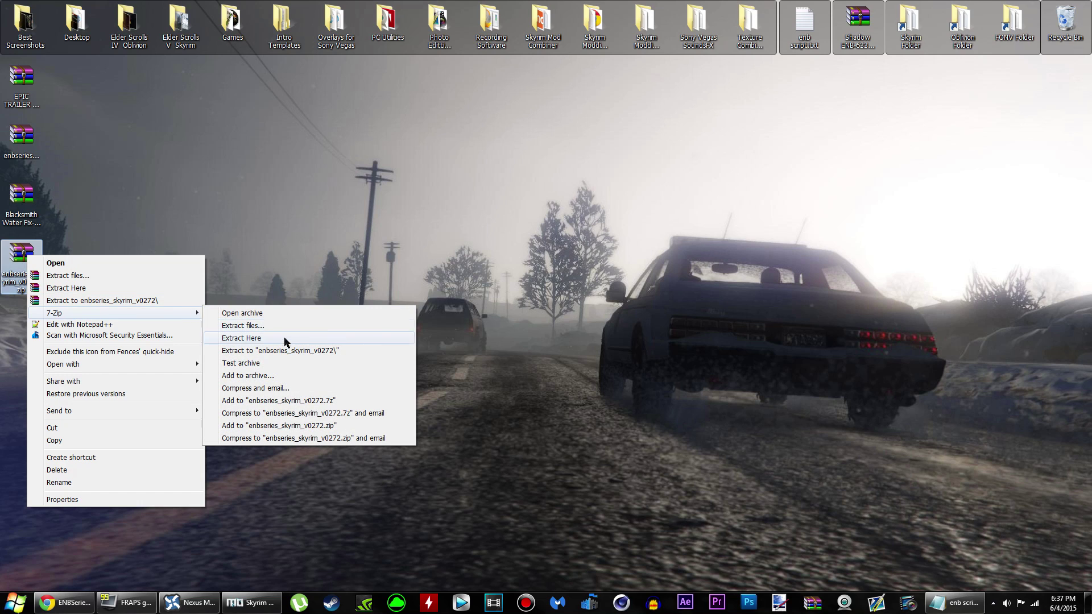
click(184, 299)
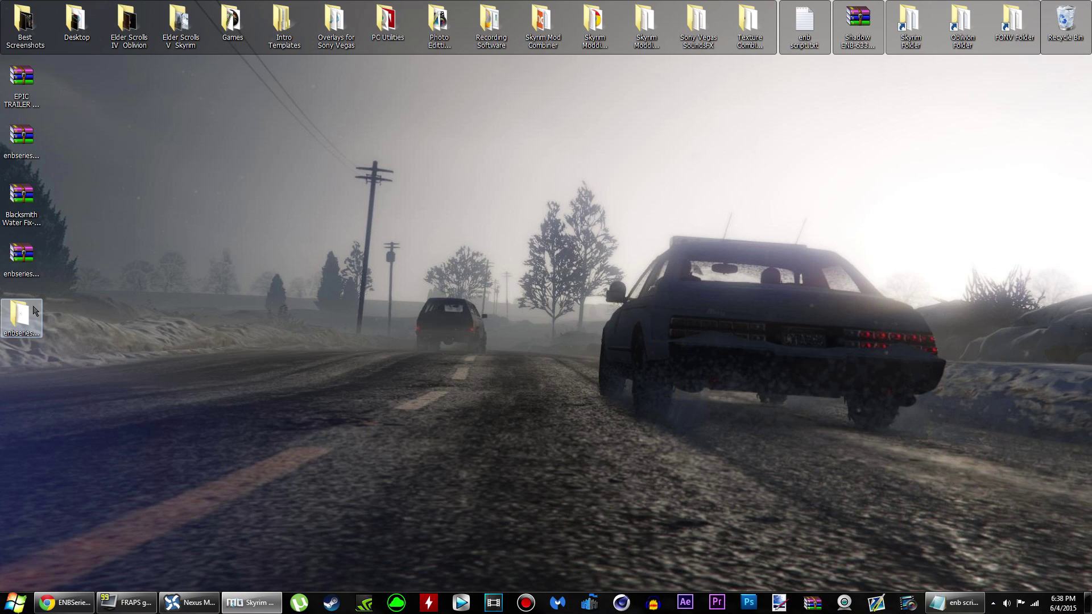
click(29, 264)
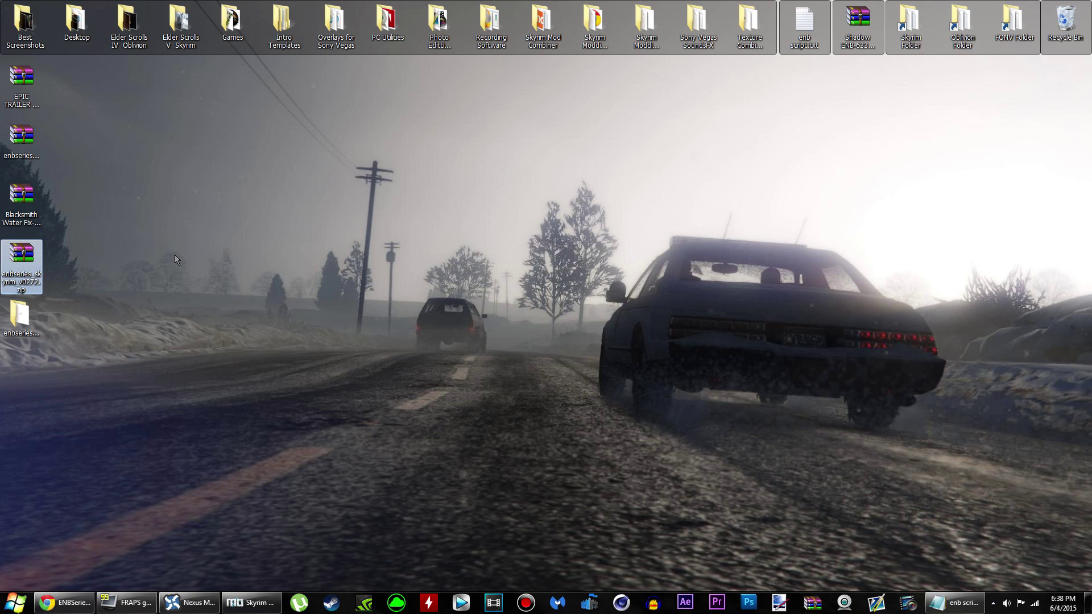
Step: Delete the enbseries_skyrim_v0272.zip archive from the desktop
key(Delete)
key(Return)
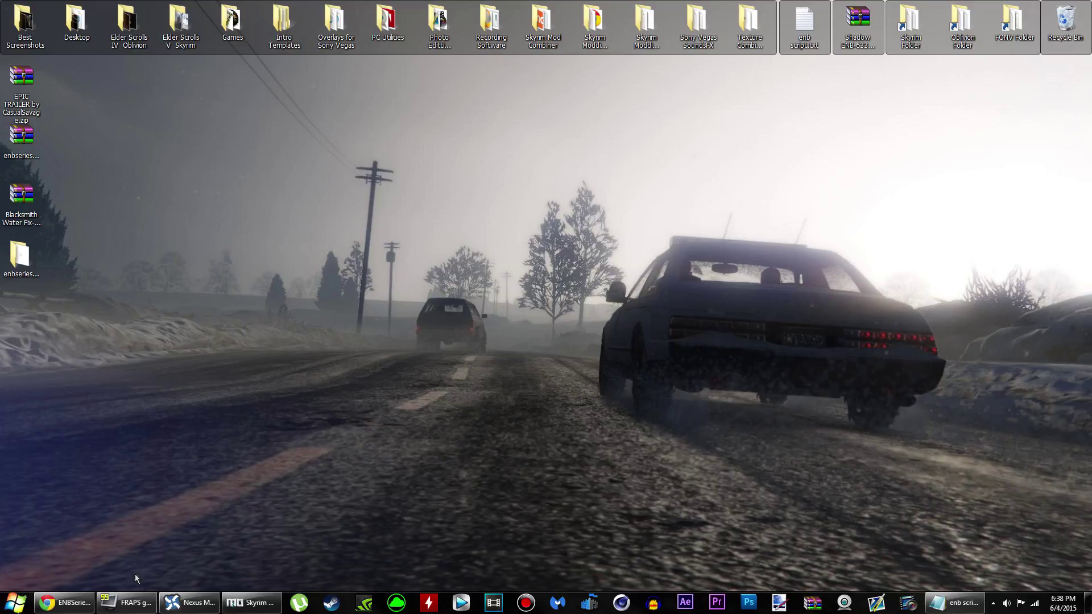
Step: Switch to Chrome, close the ENBSeries v0.272 page, and show the files of The Grim and Somber ENBS mod
click(66, 603)
scroll(276, 323, up, 5)
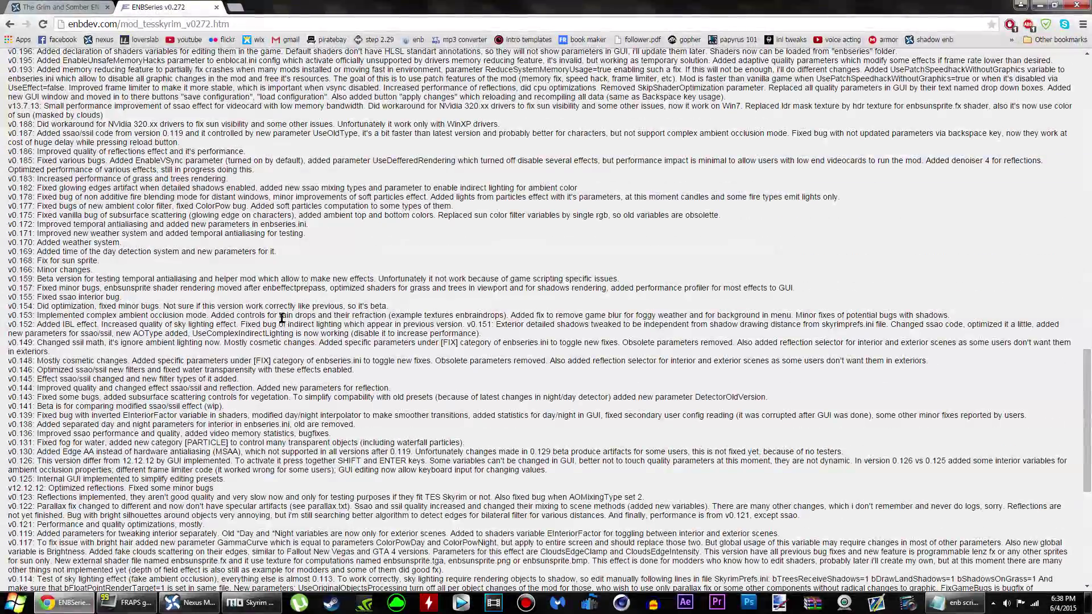
click(216, 7)
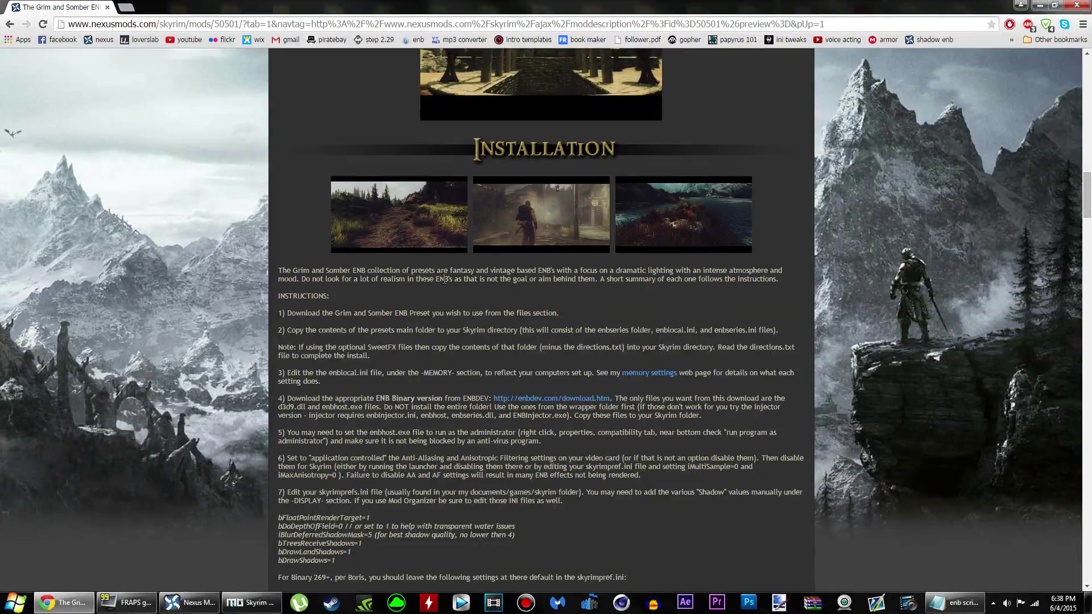
scroll(451, 272, down, 3)
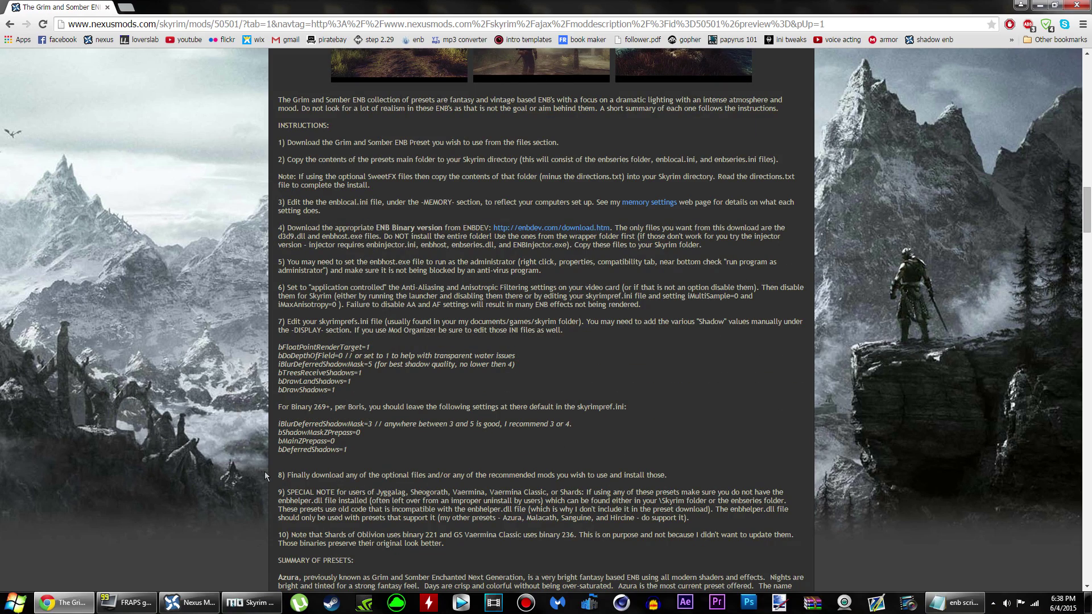
scroll(255, 518, up, 15)
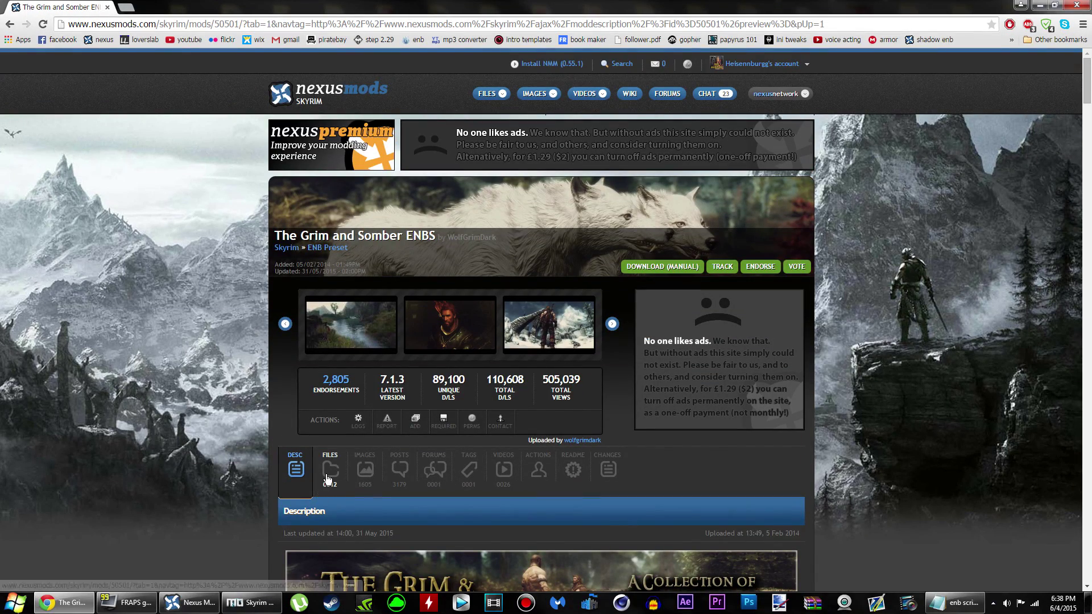
click(327, 480)
Step: Download the optional Grim and Somber ENB Data Files with the mod manager and check the transfer in Skyrim Mod Organizer
scroll(891, 337, down, 5)
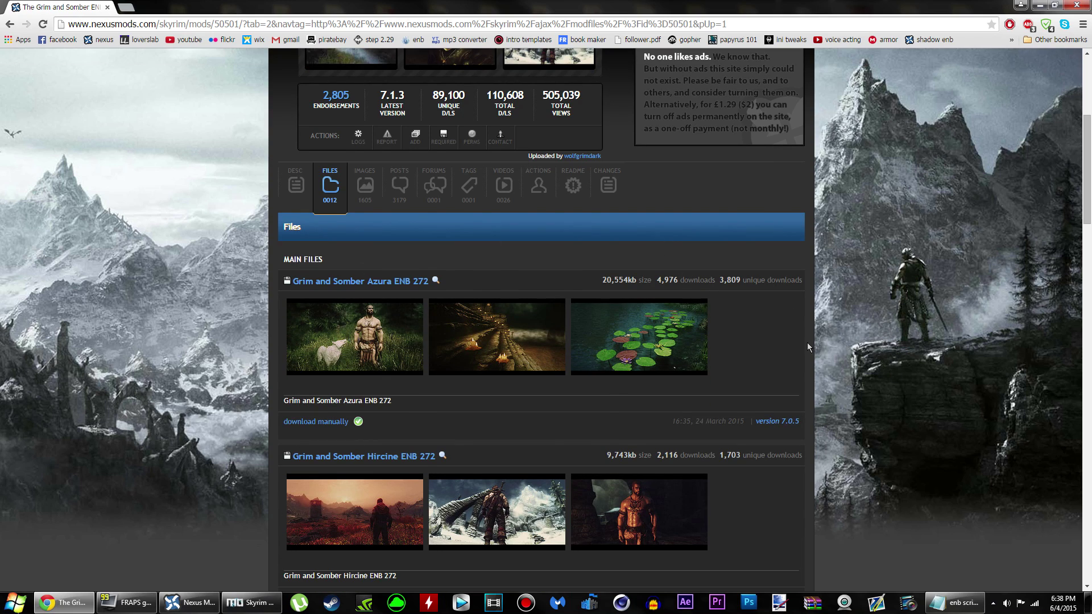
scroll(807, 343, down, 7)
scroll(303, 349, down, 11)
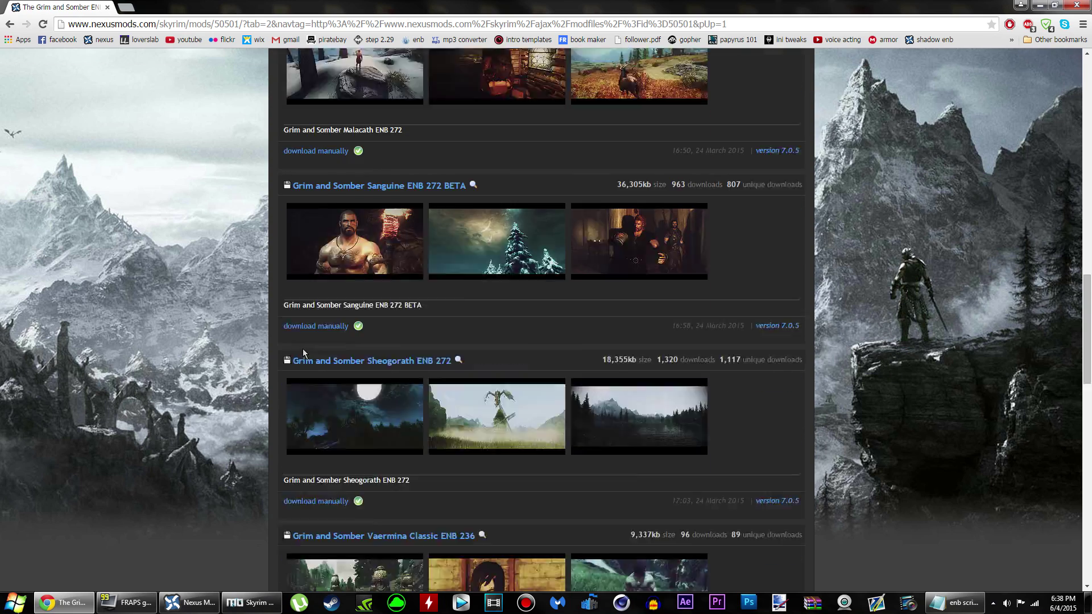
scroll(305, 235, down, 6)
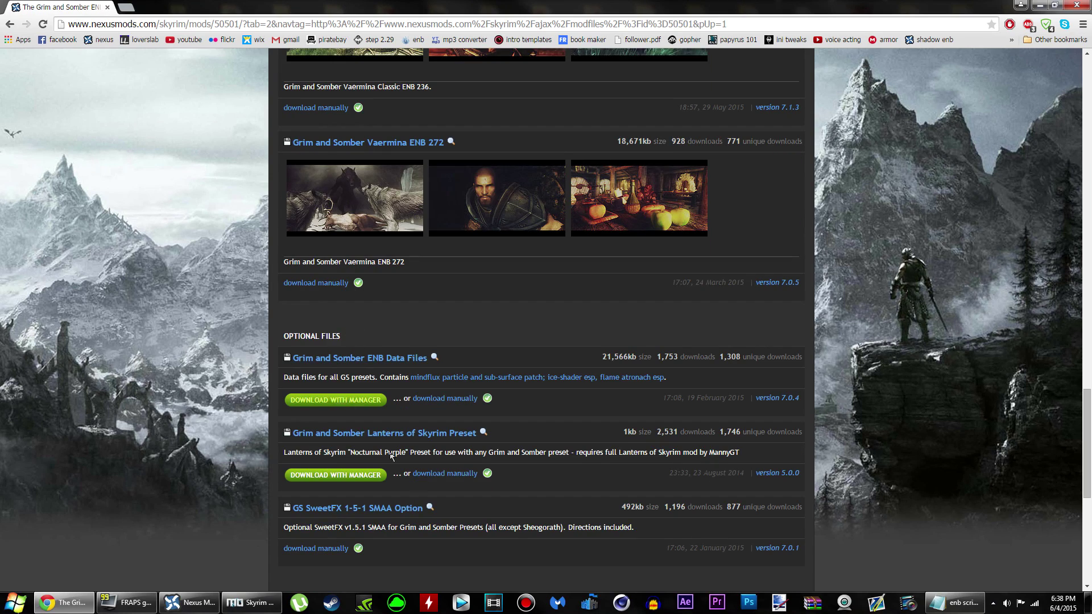
scroll(347, 329, up, 13)
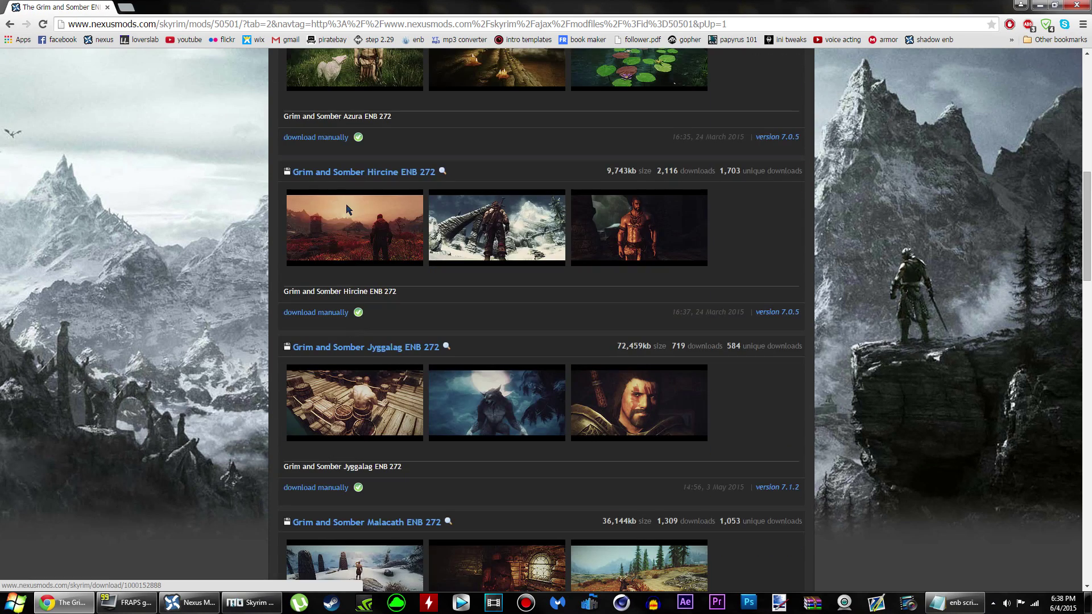
scroll(362, 199, down, 6)
scroll(361, 199, down, 8)
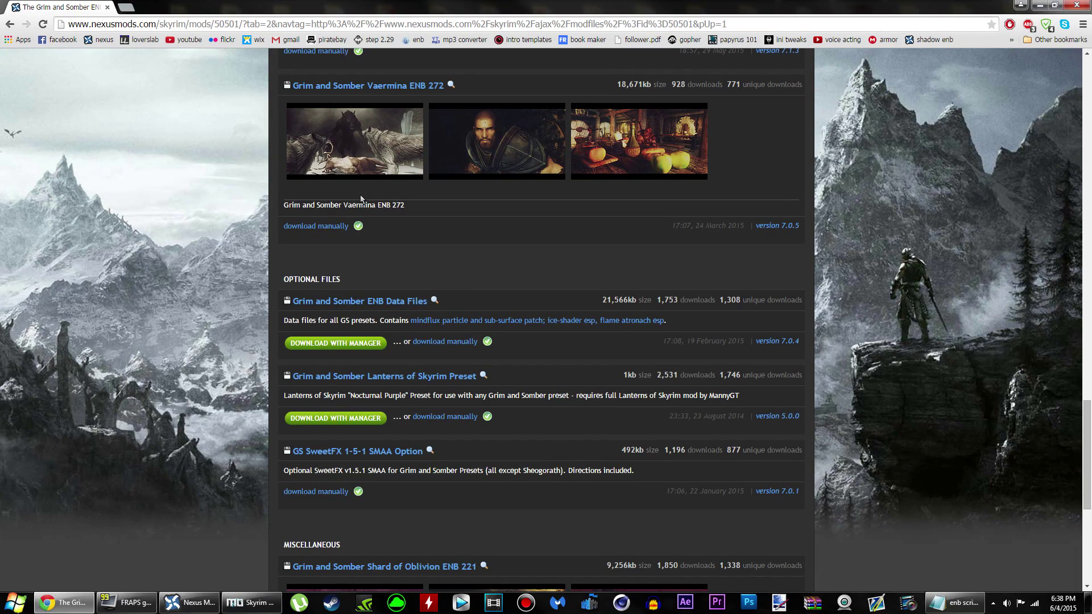
drag(285, 279, 337, 279)
click(357, 279)
click(340, 344)
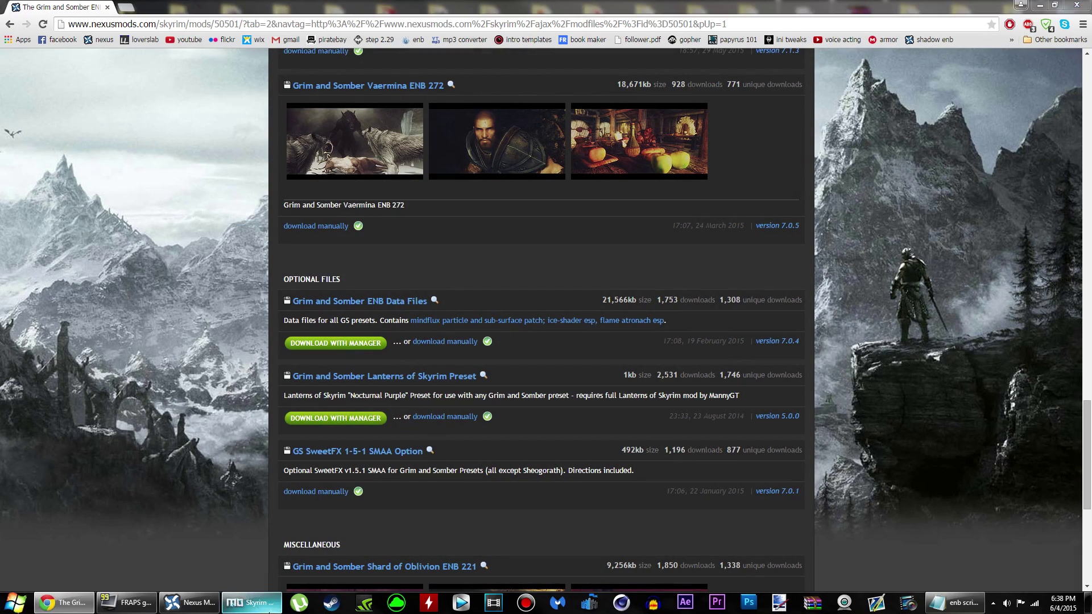
click(269, 607)
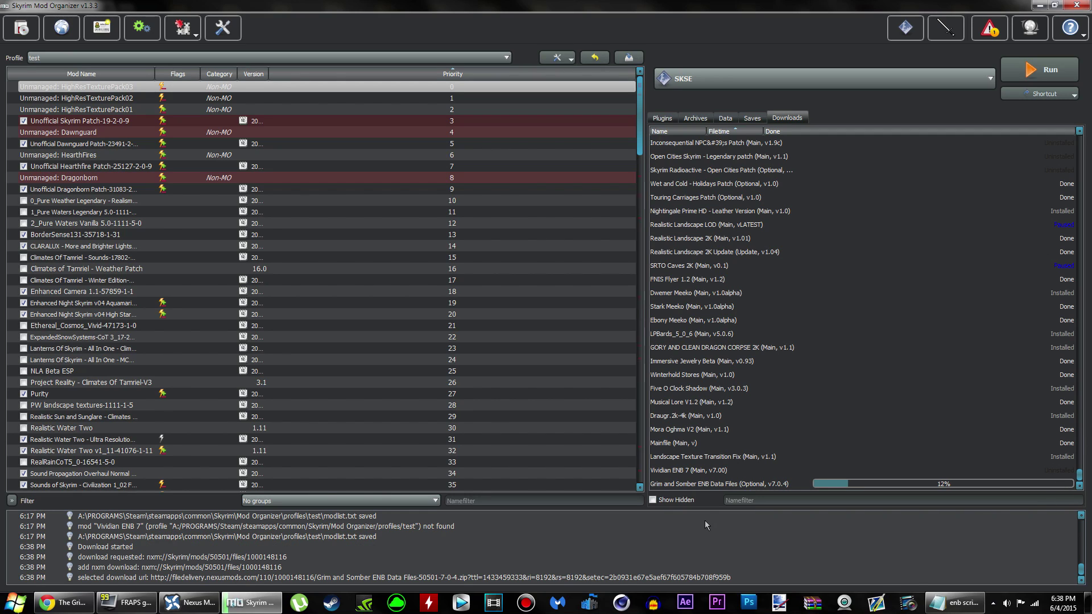
Step: Return to Chrome and look through the Grim and Somber main preset files to compare the available variants
click(66, 603)
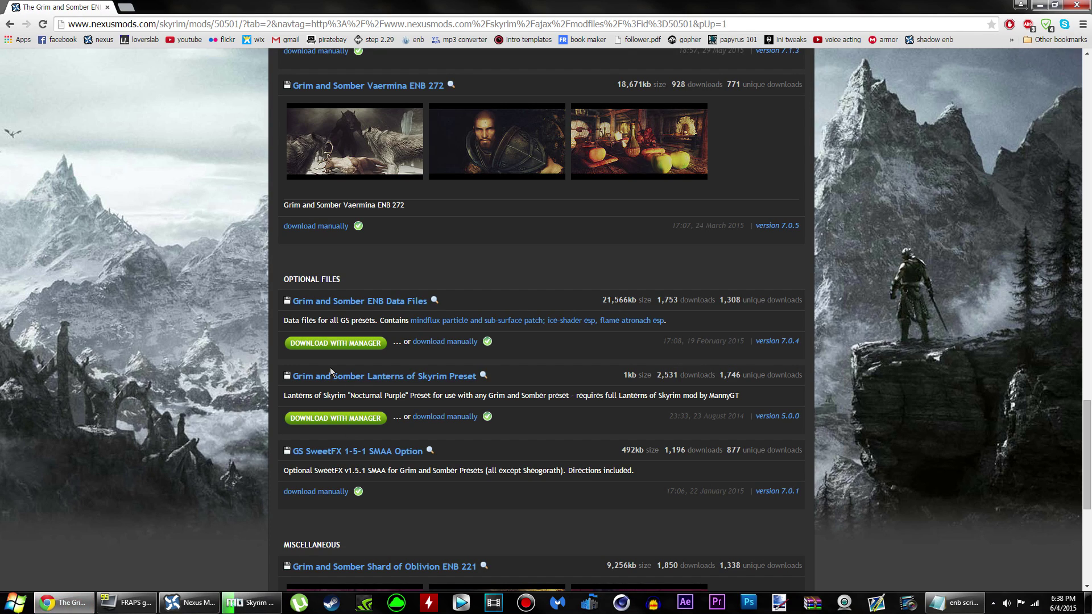
scroll(491, 277, up, 5)
scroll(437, 475, up, 20)
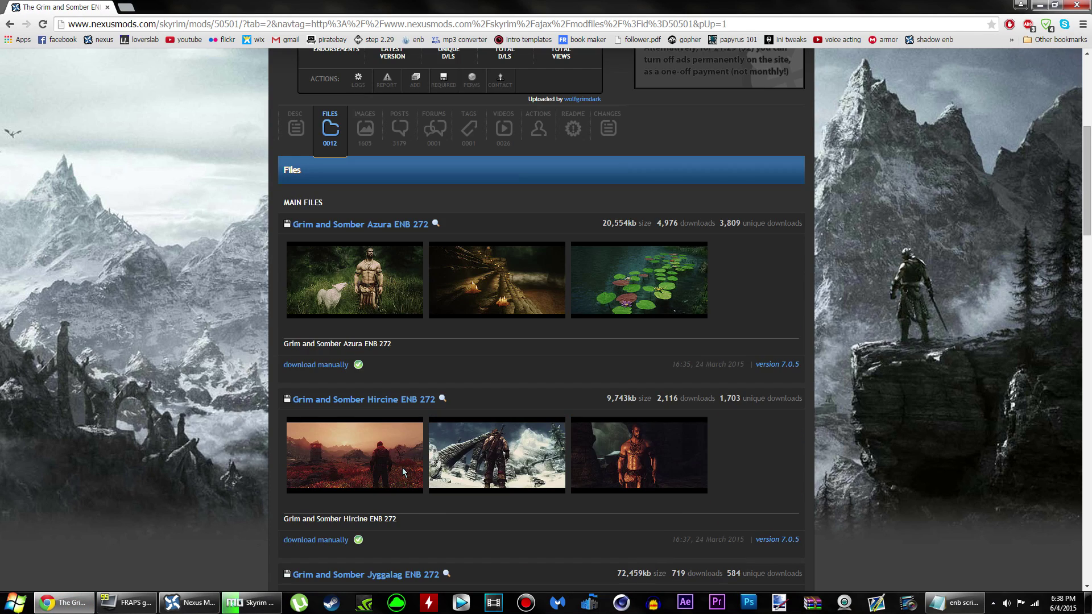
scroll(325, 368, down, 5)
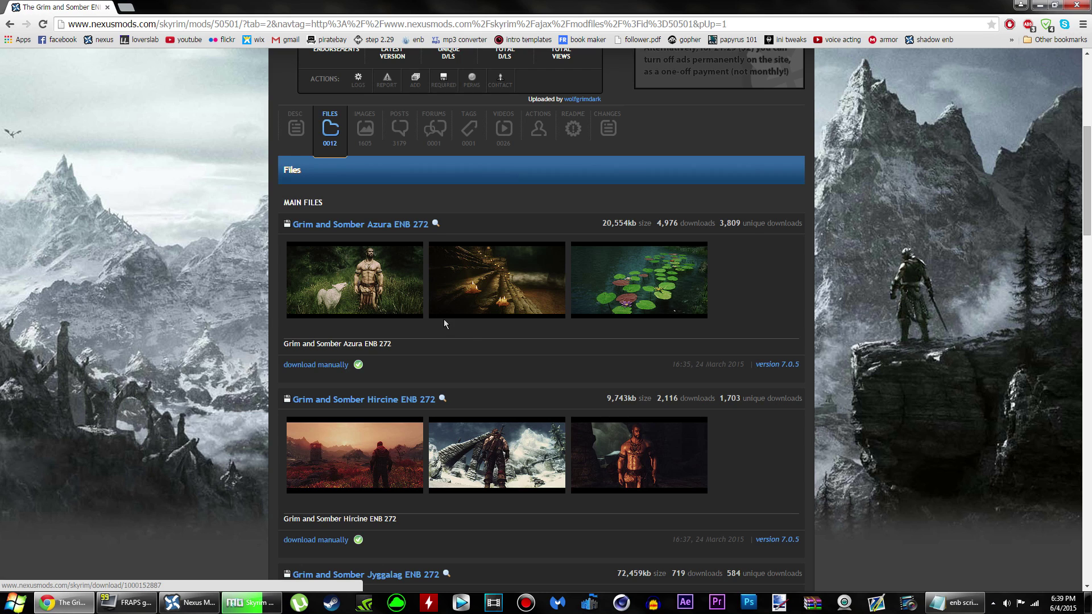
scroll(444, 318, down, 8)
scroll(455, 326, down, 8)
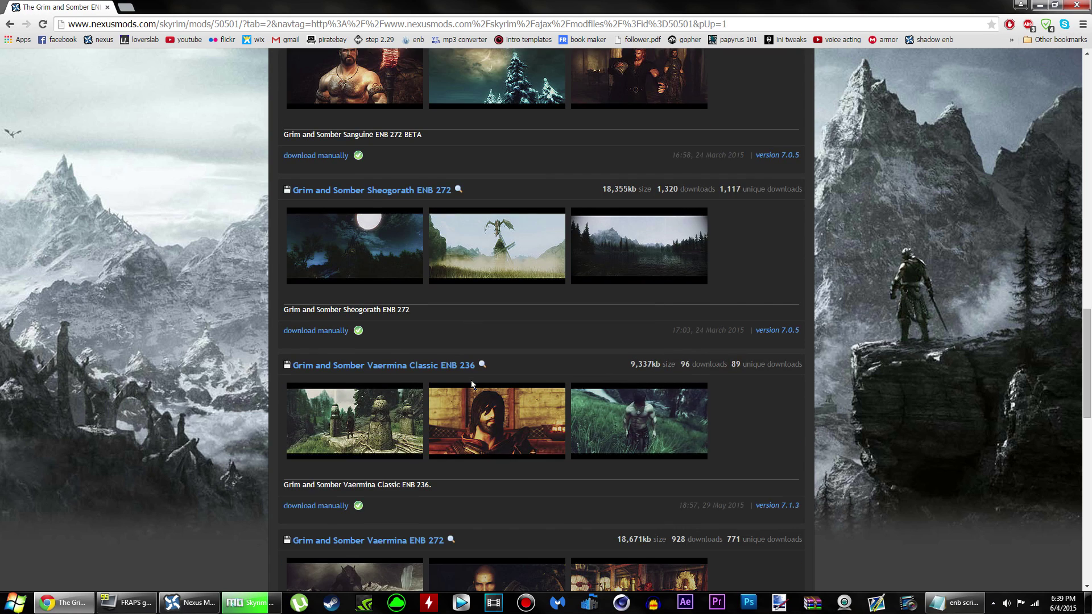
scroll(464, 375, down, 5)
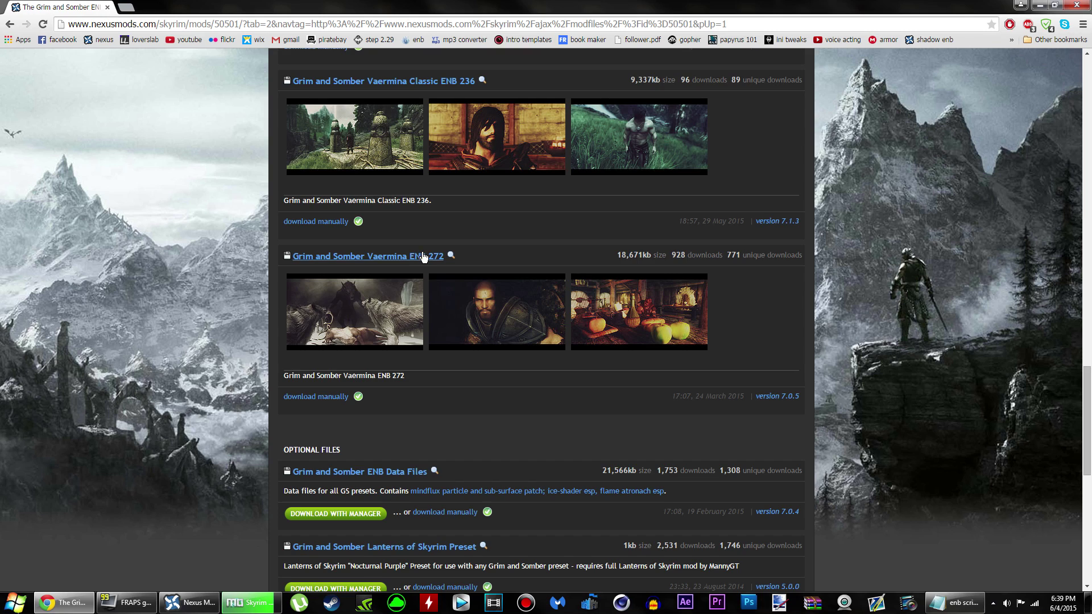
scroll(475, 400, down, 4)
scroll(475, 479, up, 6)
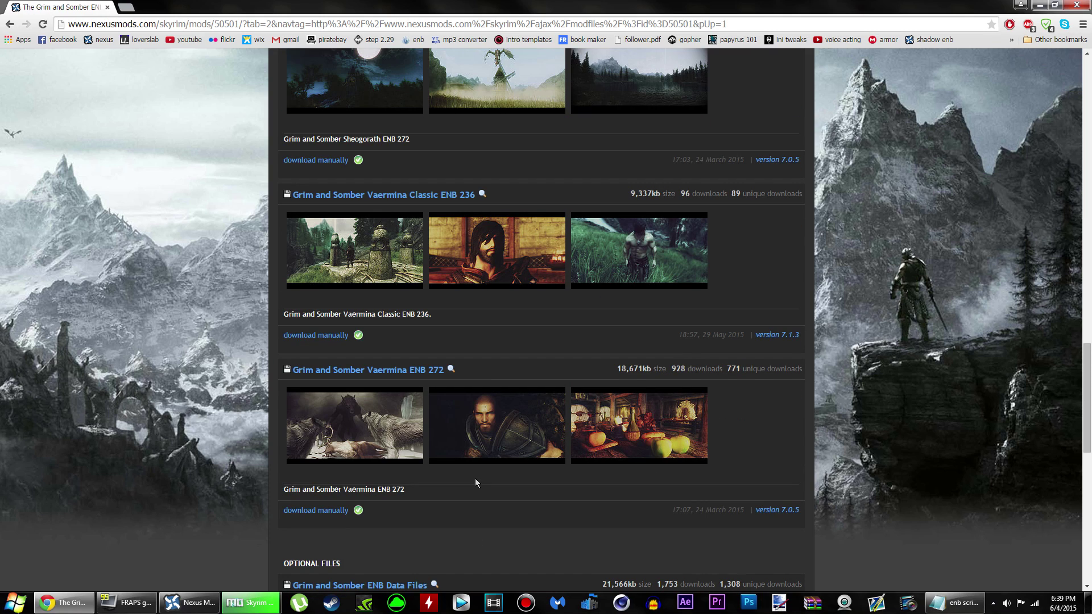
Step: Download Grim and Somber Sheogorath ENB 272 manually and have the archive open when the download is done
scroll(476, 479, up, 2)
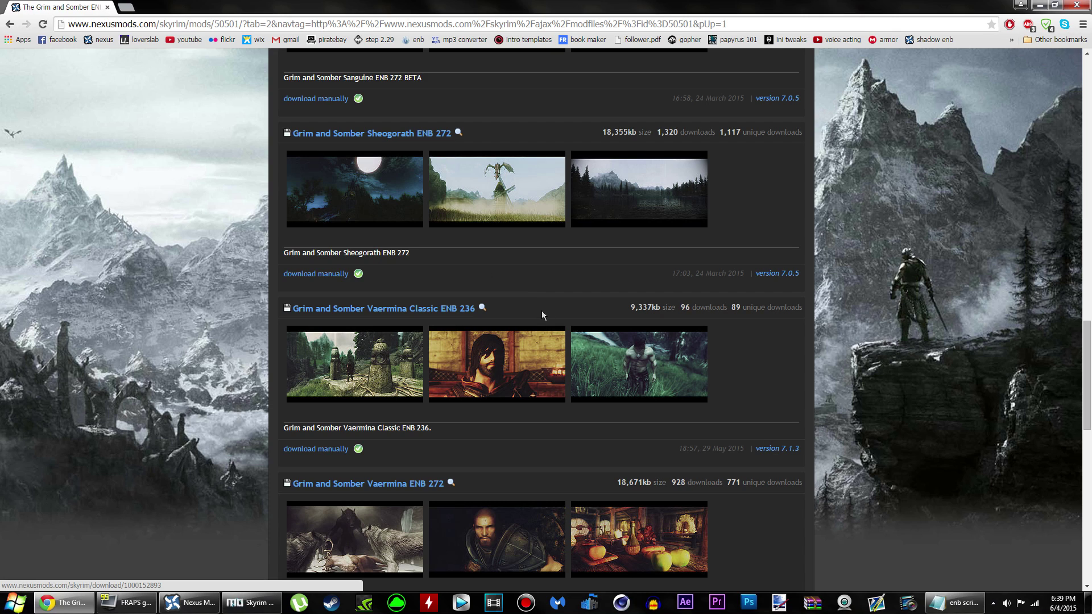
scroll(540, 308, up, 3)
scroll(574, 418, up, 4)
scroll(423, 200, down, 5)
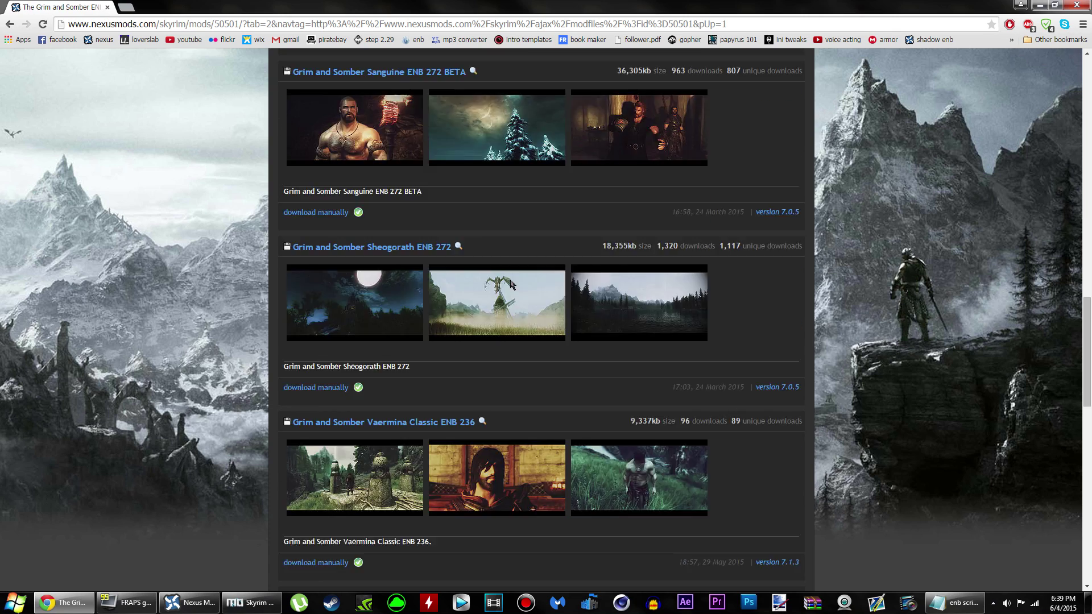
click(328, 393)
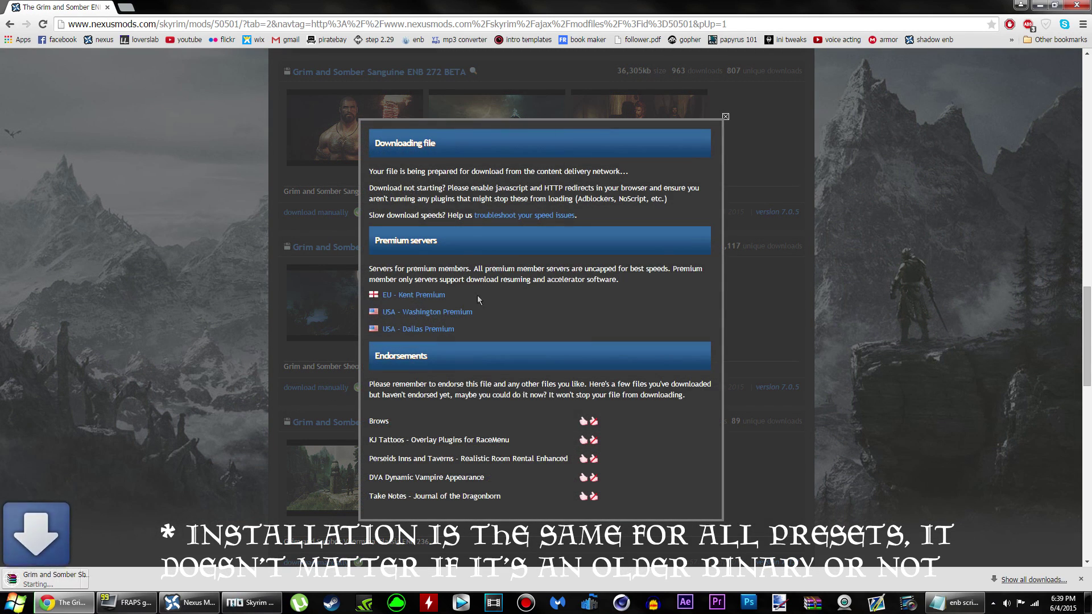
click(725, 117)
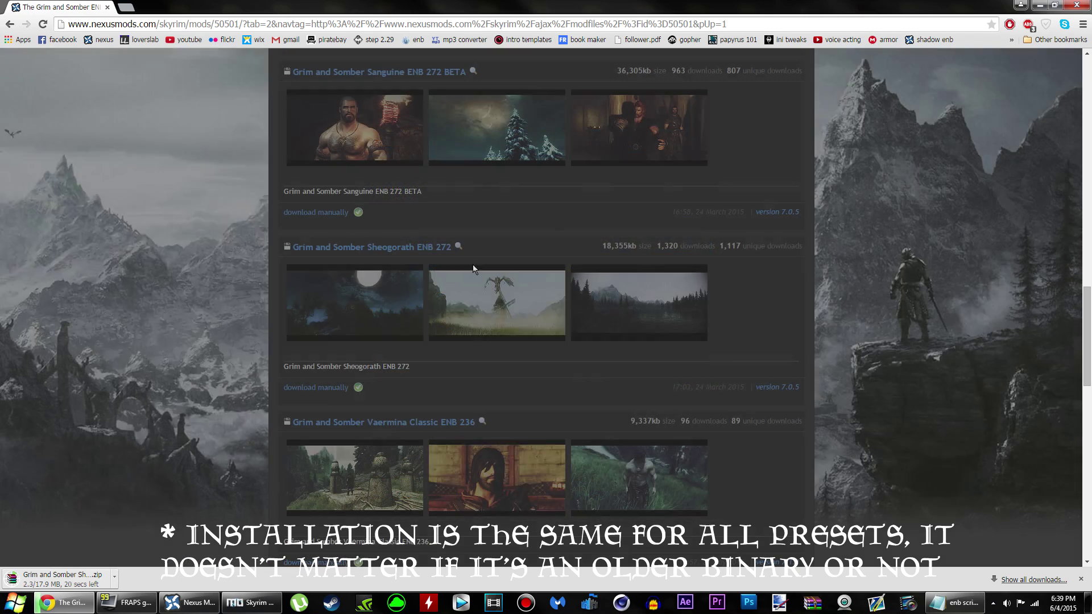
click(73, 581)
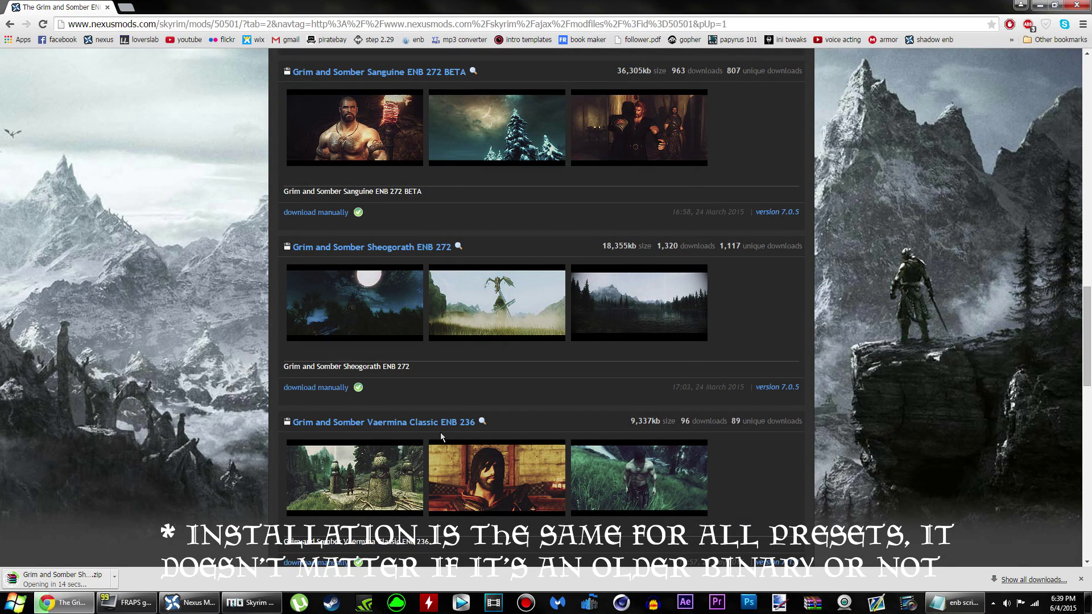
scroll(480, 360, down, 3)
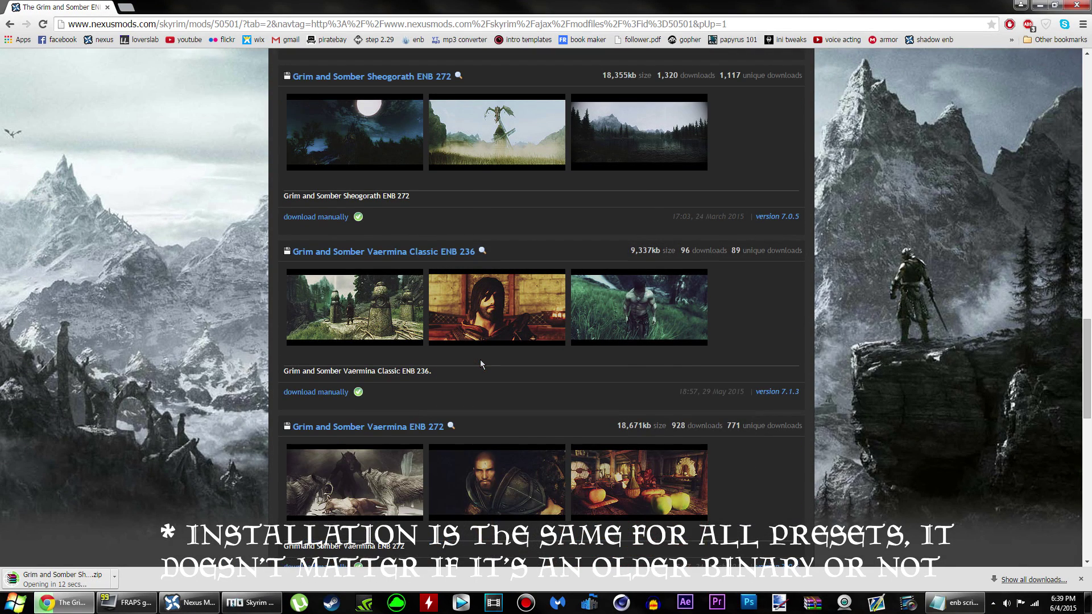
Step: Start a manual installation of the downloaded data files in Skyrim Mod Organizer, named Grim and Somber ENB Data Files
click(259, 604)
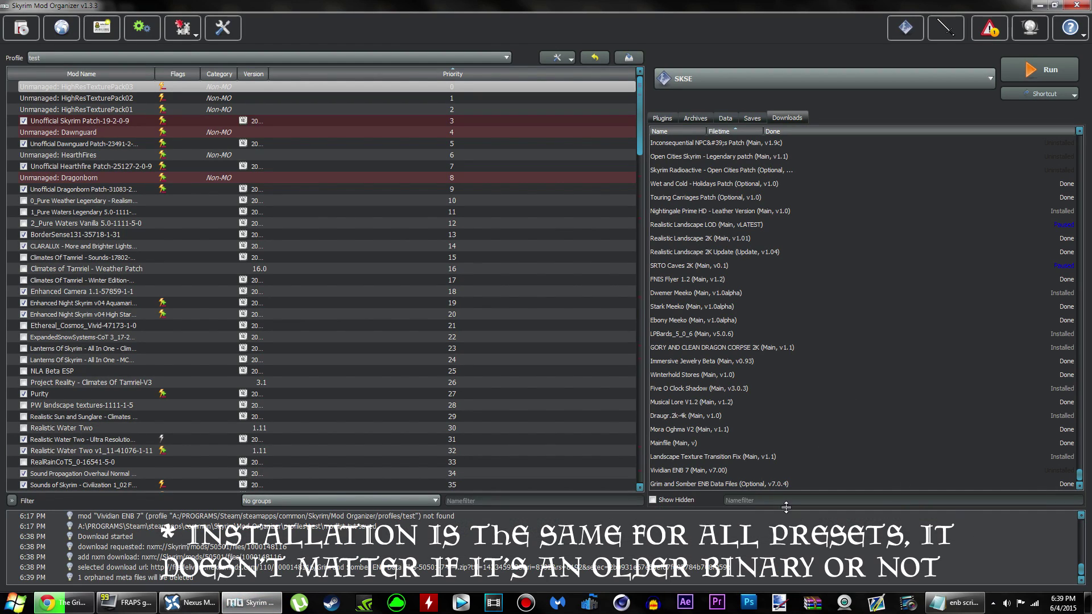
double_click(784, 484)
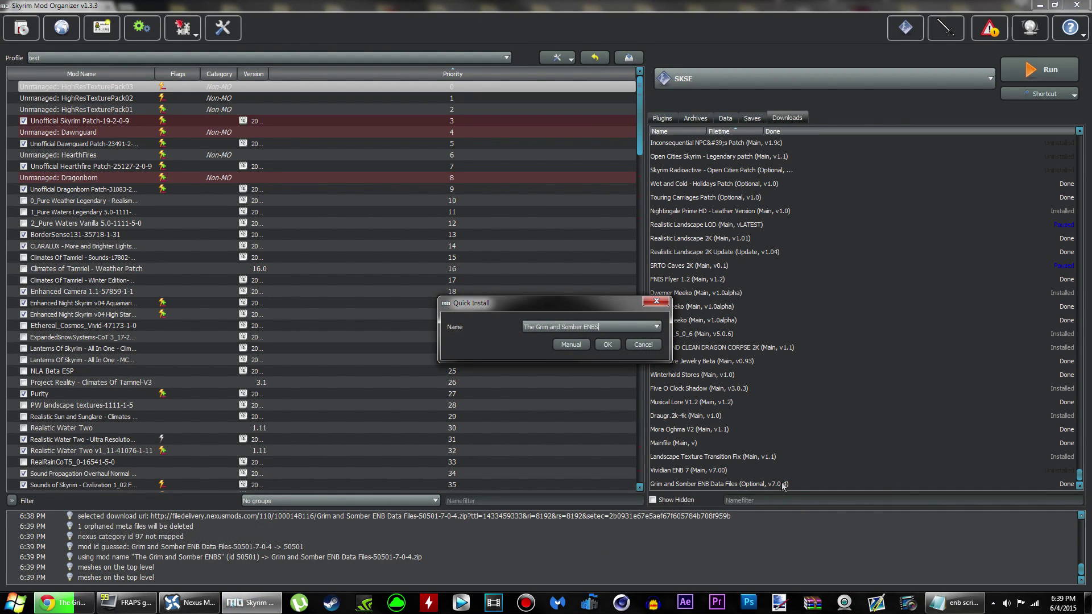
click(656, 327)
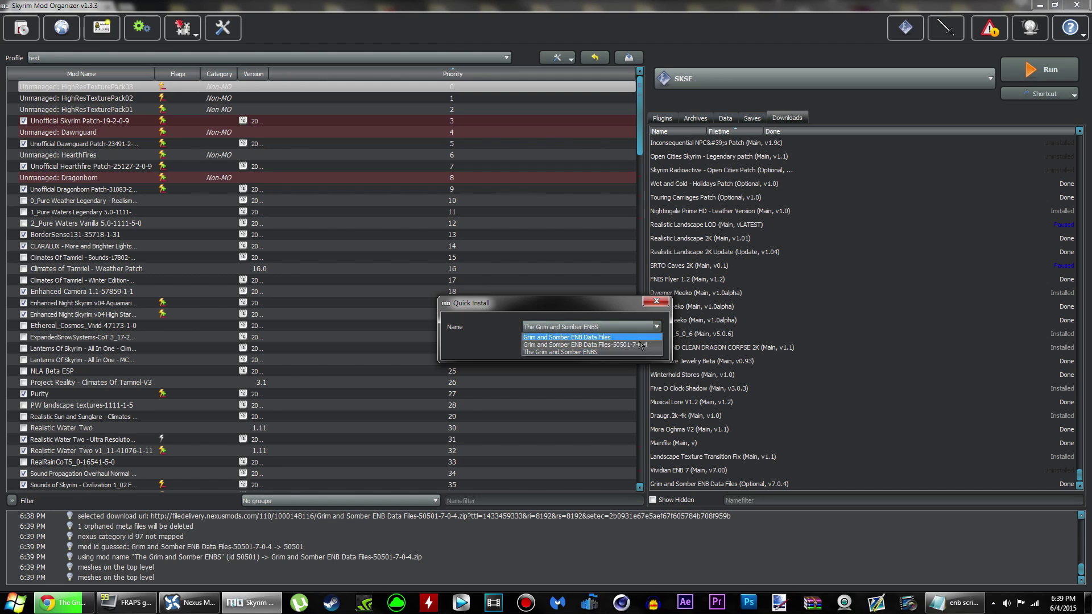
click(592, 341)
click(571, 344)
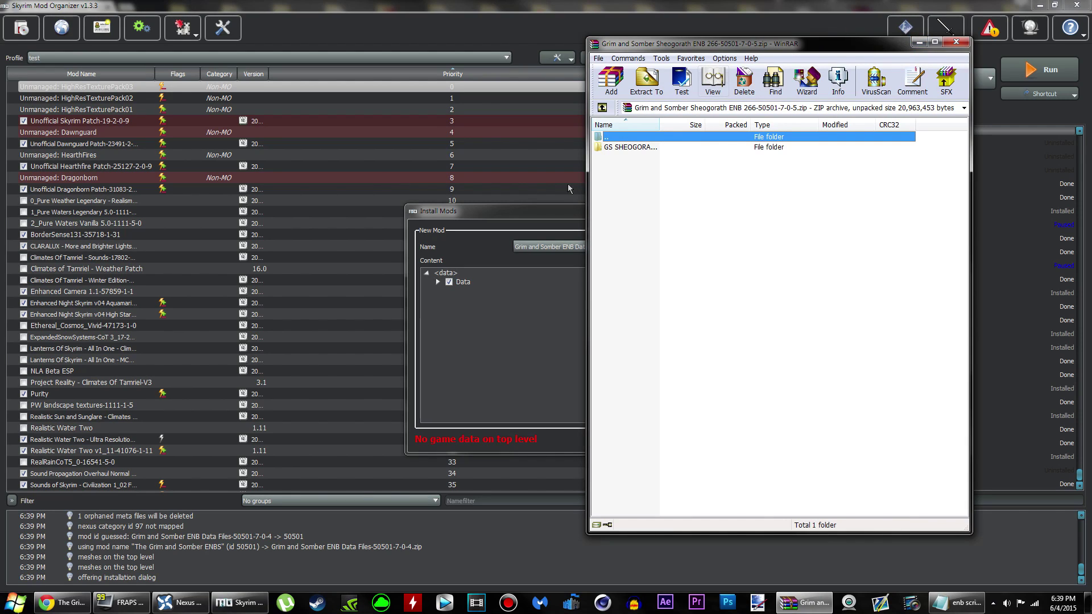
Step: Set the archive's Data folder as the data directory and complete the mod installation
click(530, 207)
click(531, 280)
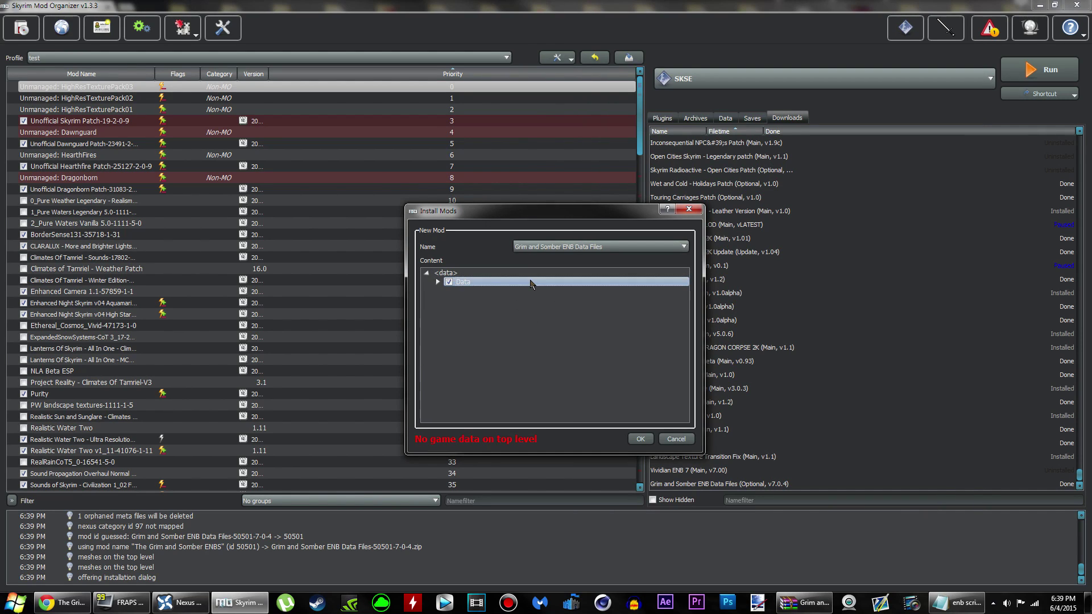
right_click(530, 281)
click(549, 288)
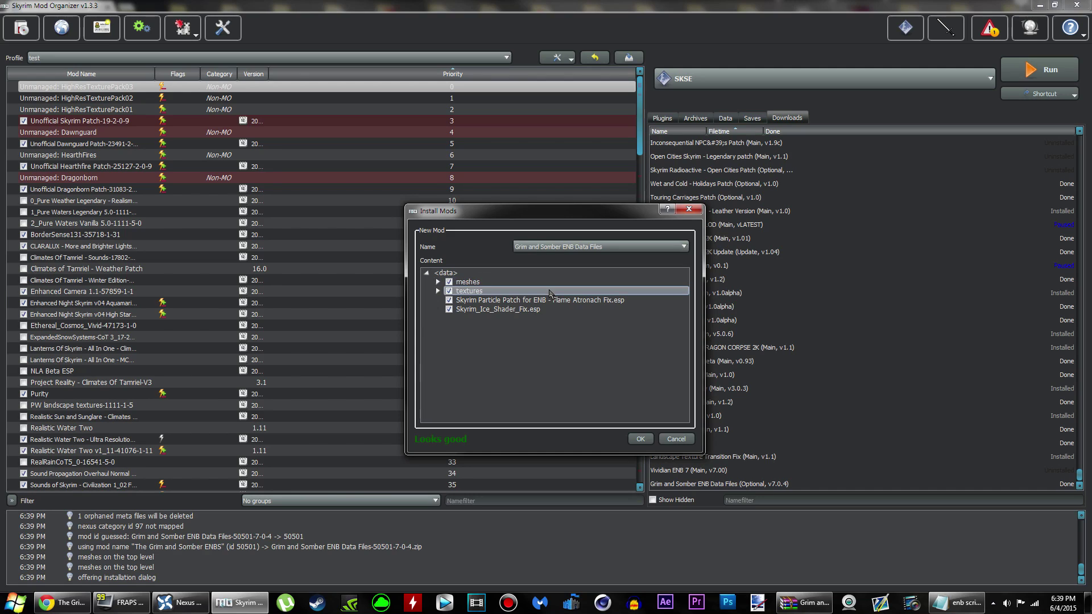
click(641, 439)
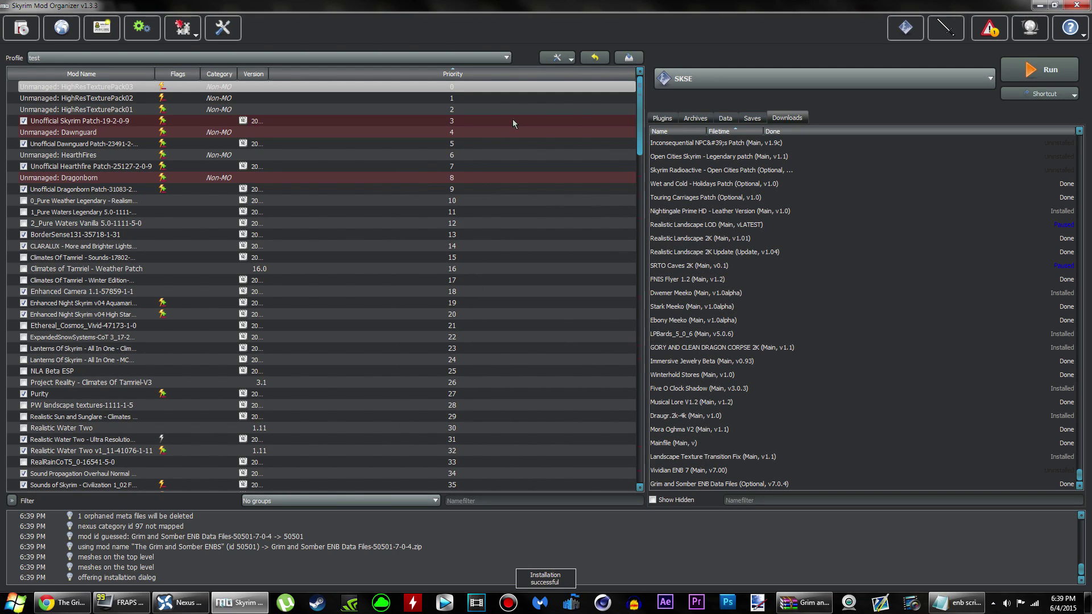
Step: Enable the Grim and Somber ENB Data Files mod at the end of the mod list
drag(639, 103, 639, 430)
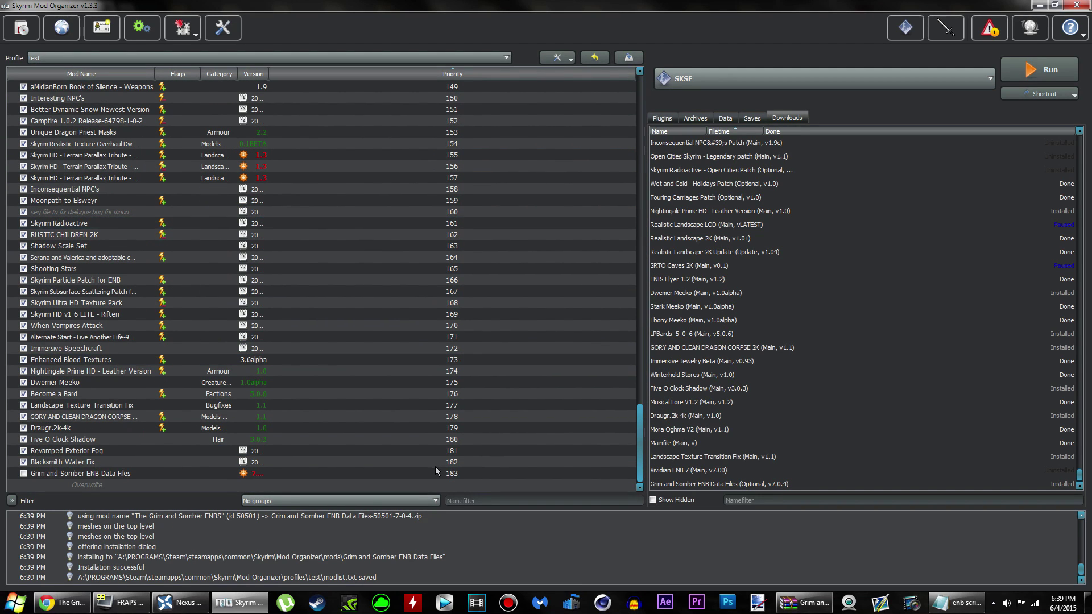
click(28, 477)
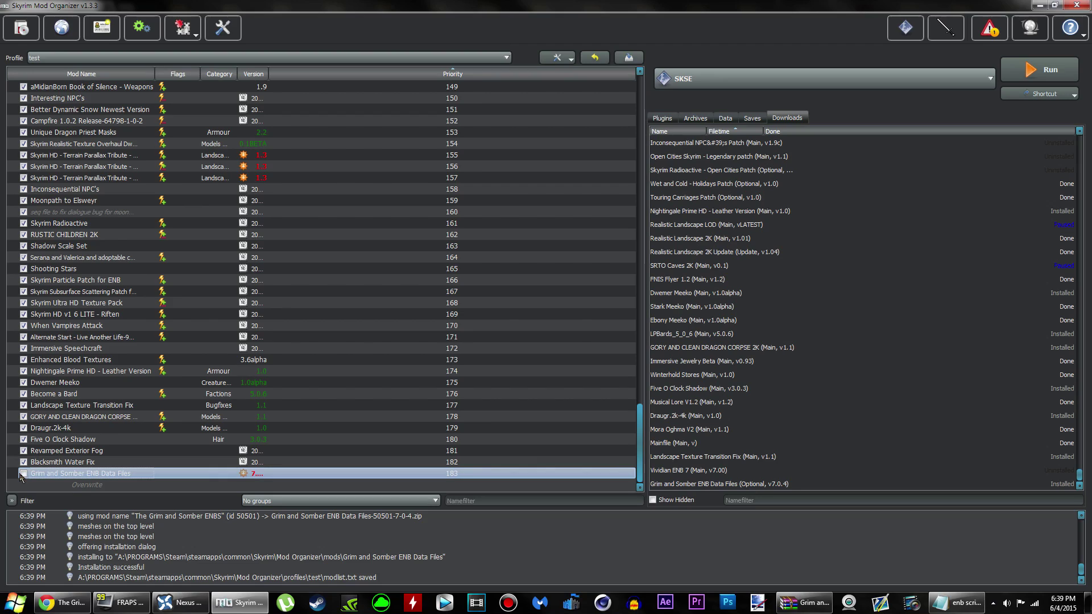
click(24, 473)
Step: Minimize Skyrim Mod Organizer and Chrome to uncover the desktop behind the opened Sheogorath archive
click(1040, 5)
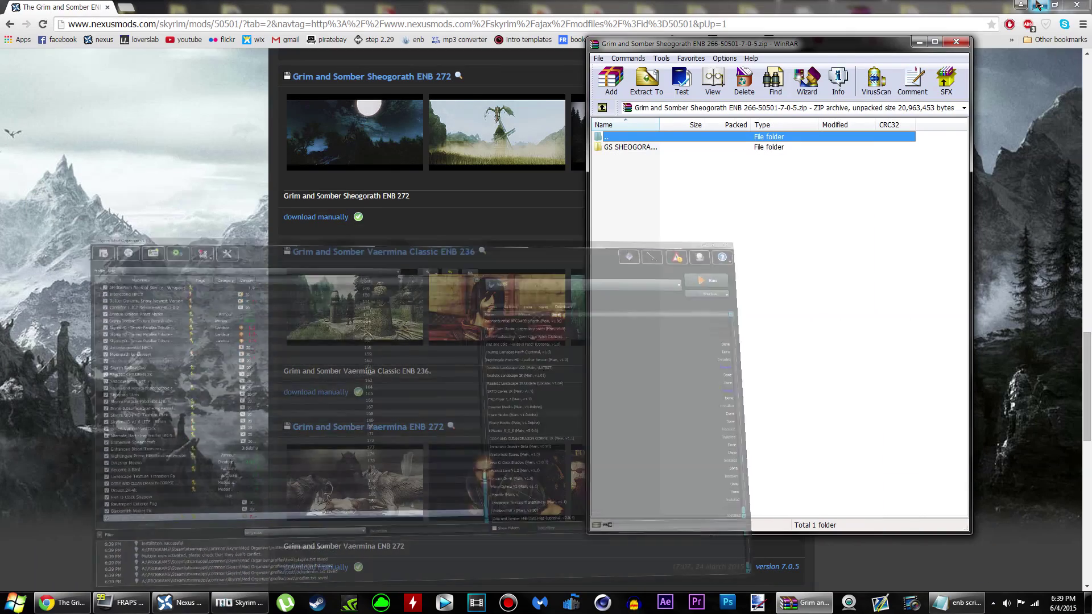
click(1039, 6)
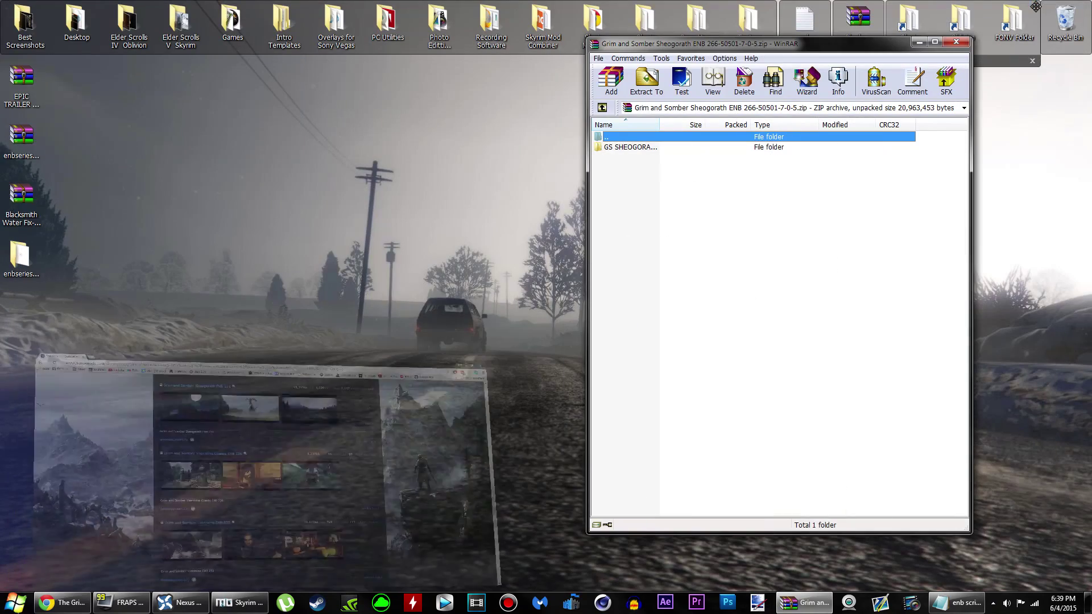
Step: Copy the Grim and Somber Sheogorath ENB archive from the Downloads folder to the desktop and close WinRAR
mouse_move(857, 47)
mouse_down()
mouse_move(835, 59)
mouse_move(853, 53)
mouse_up()
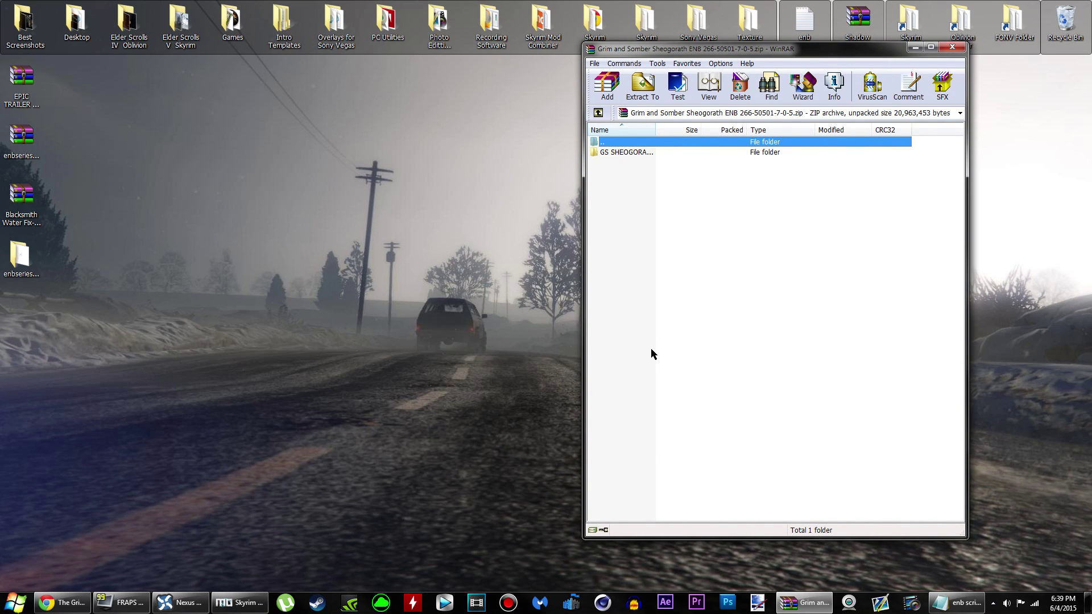
key(BackSpace)
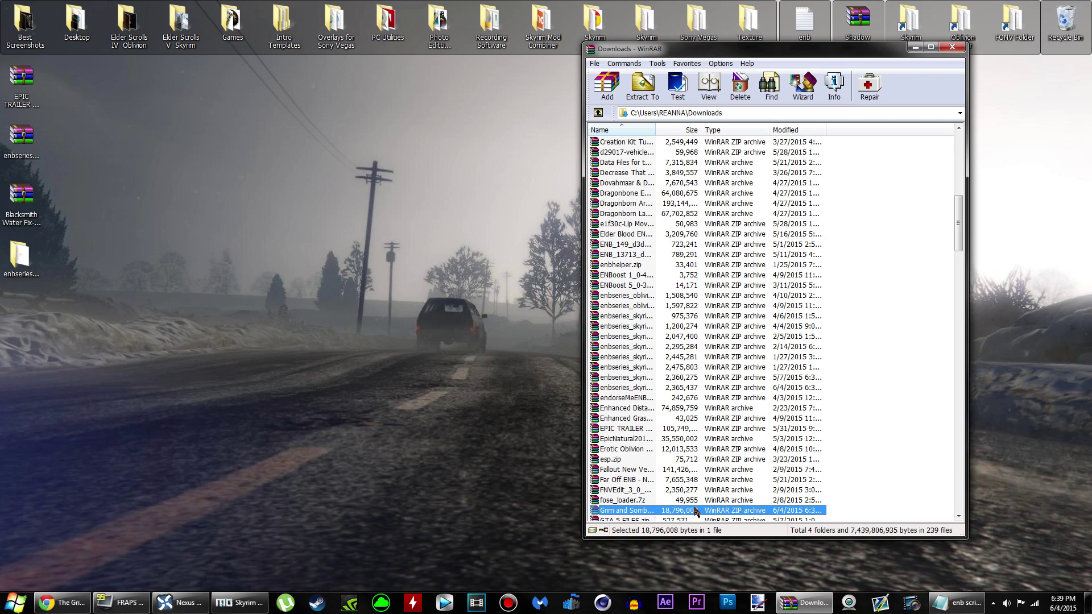
drag(527, 444, 459, 462)
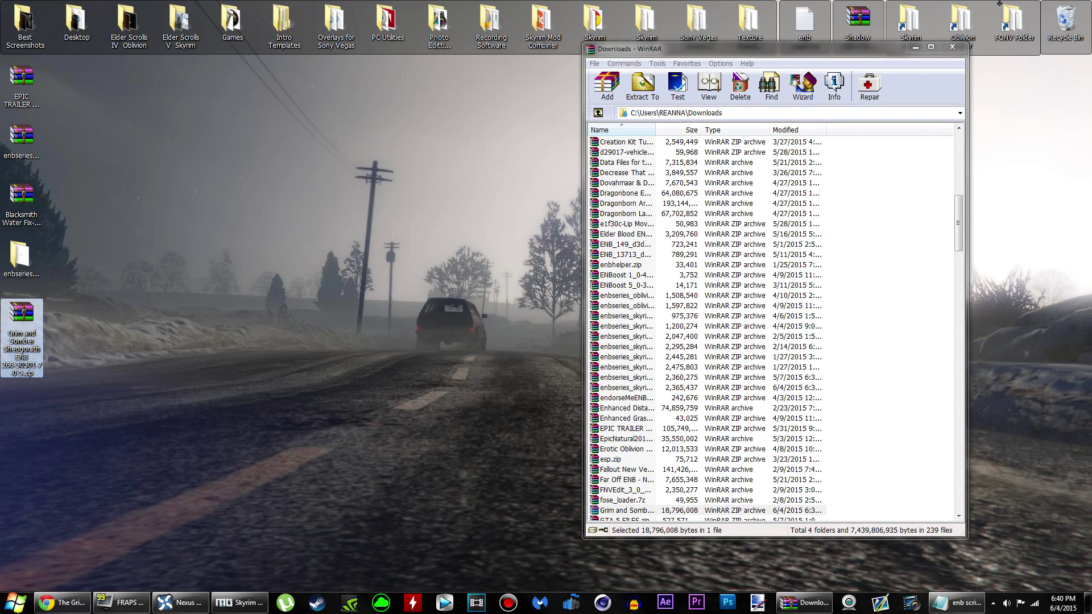
click(950, 48)
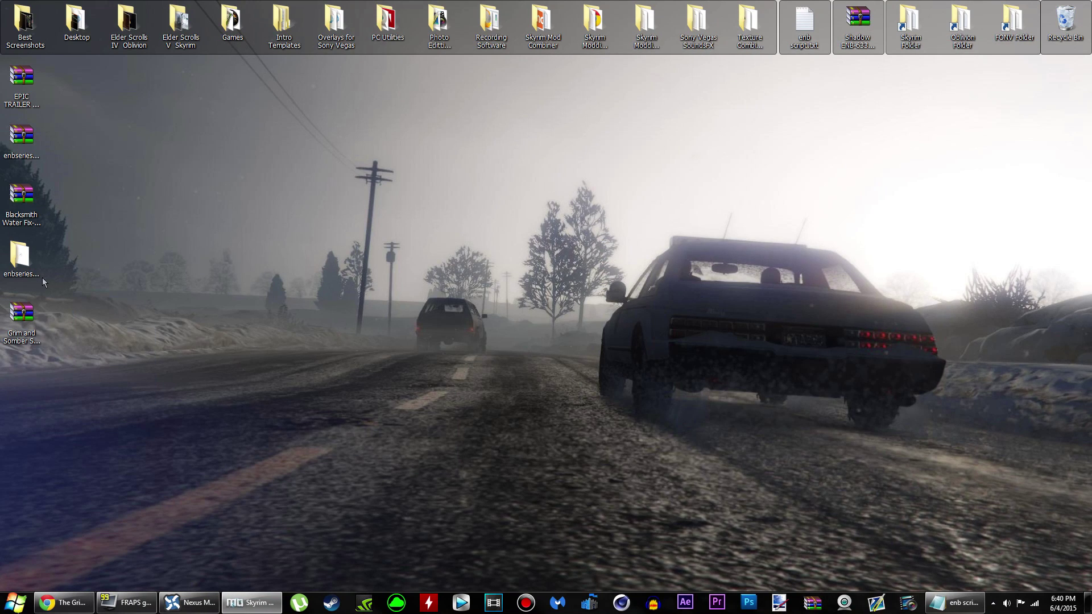
Step: Extract the Grim and Somber Sheogorath ENB archive on the desktop into a folder of its own name
click(34, 336)
right_click(35, 335)
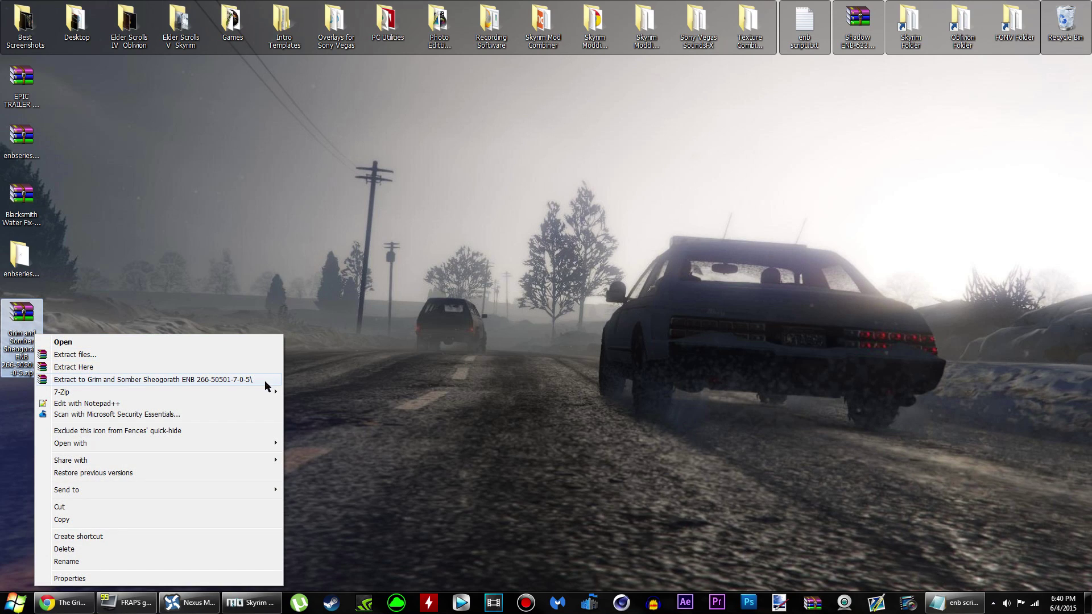
mouse_move(268, 392)
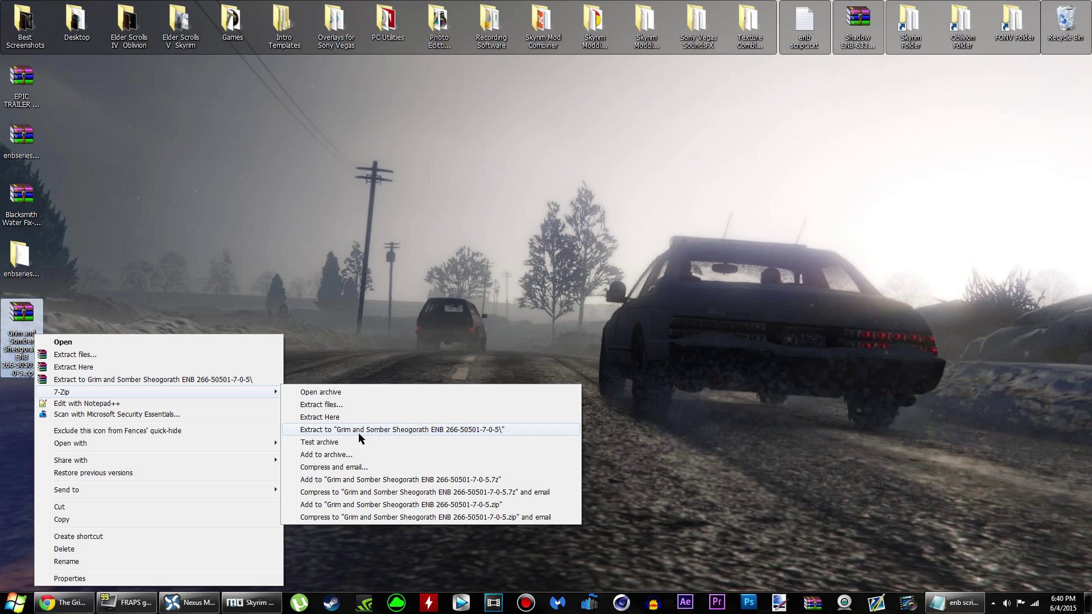
click(267, 378)
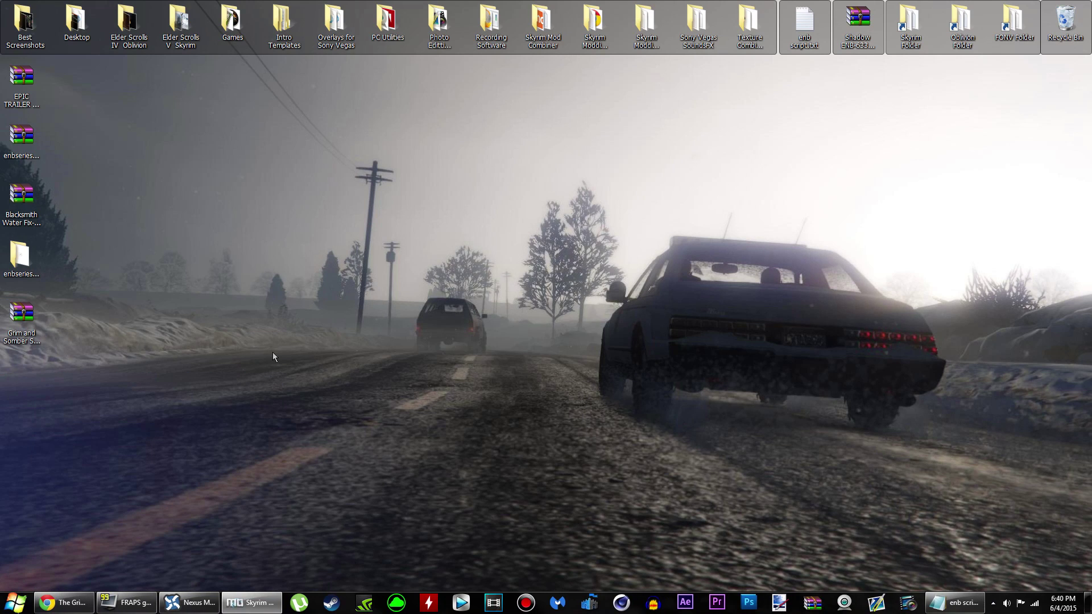
Step: Delete the Grim and Somber Sheogorath ENB zip file from the desktop, keeping the extracted folder
click(21, 313)
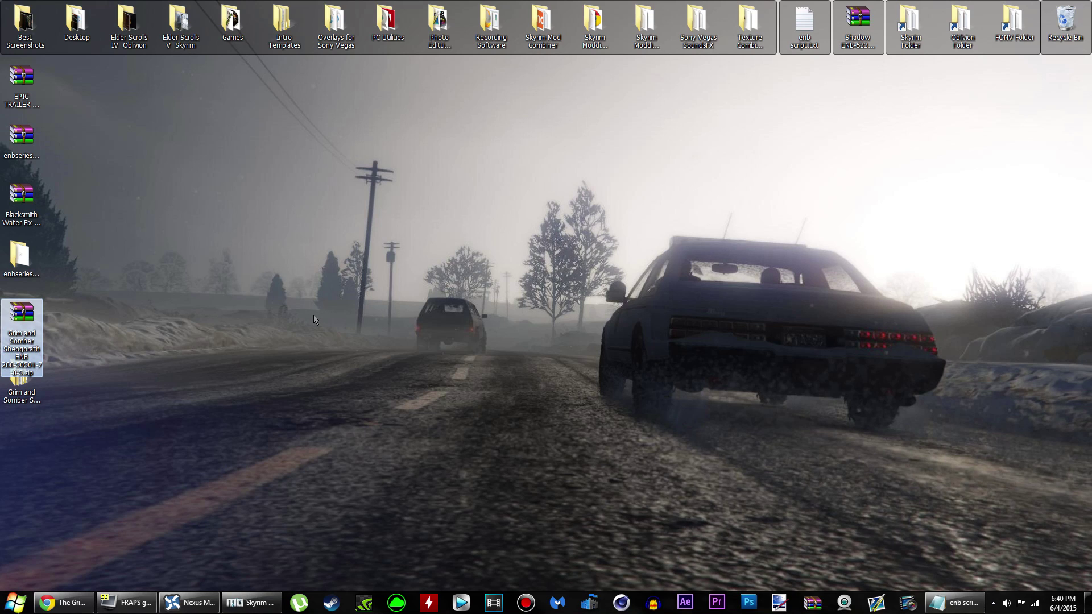
key(Delete)
key(Return)
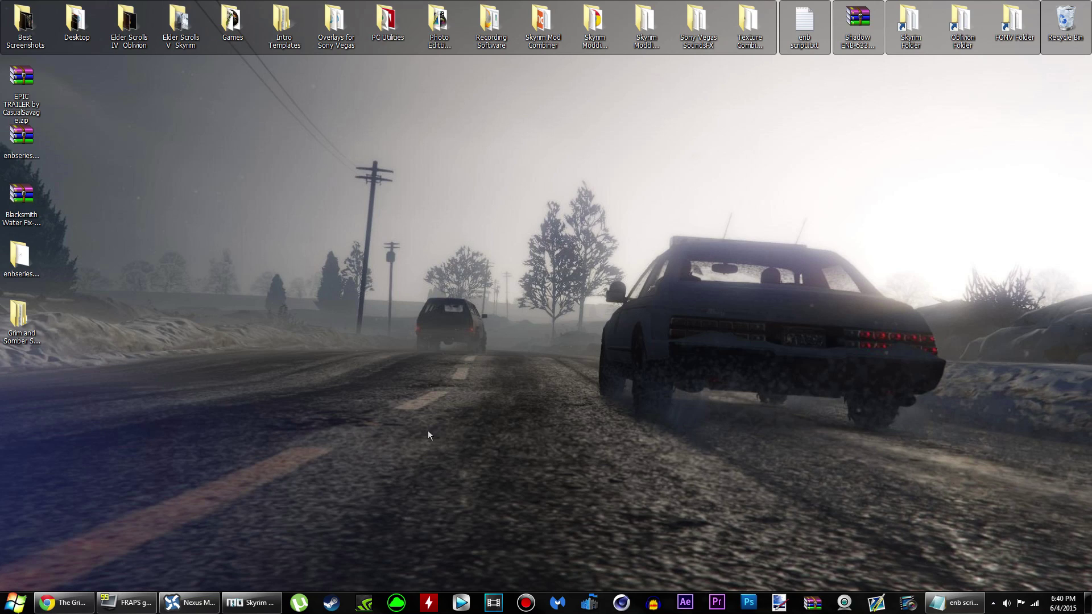
Step: Open the Skyrim game folder from Nexus Mod Manager and dock its window to one half of the screen
click(198, 603)
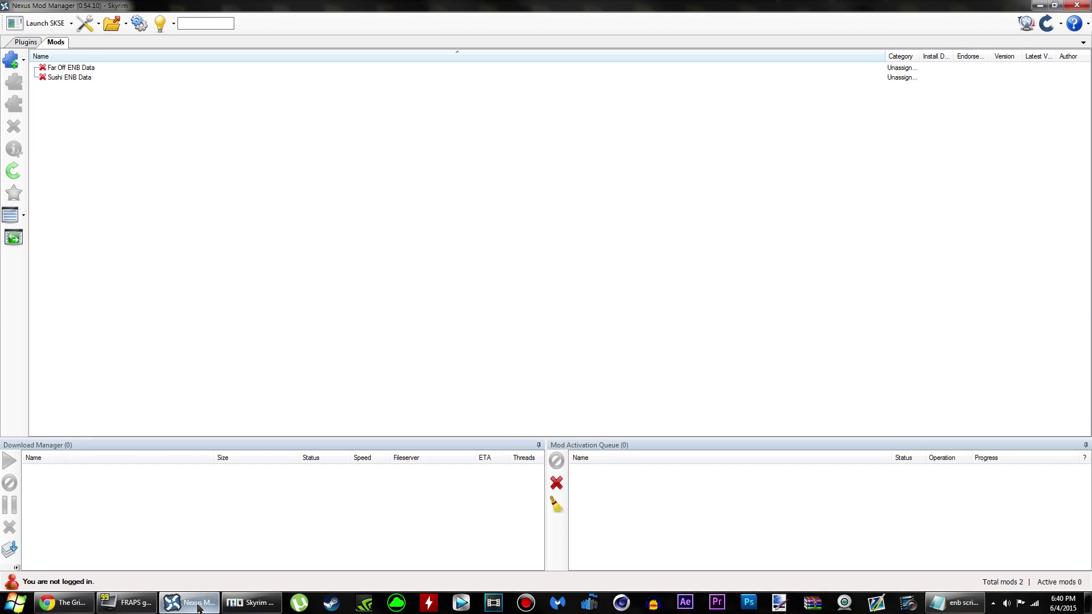
click(126, 26)
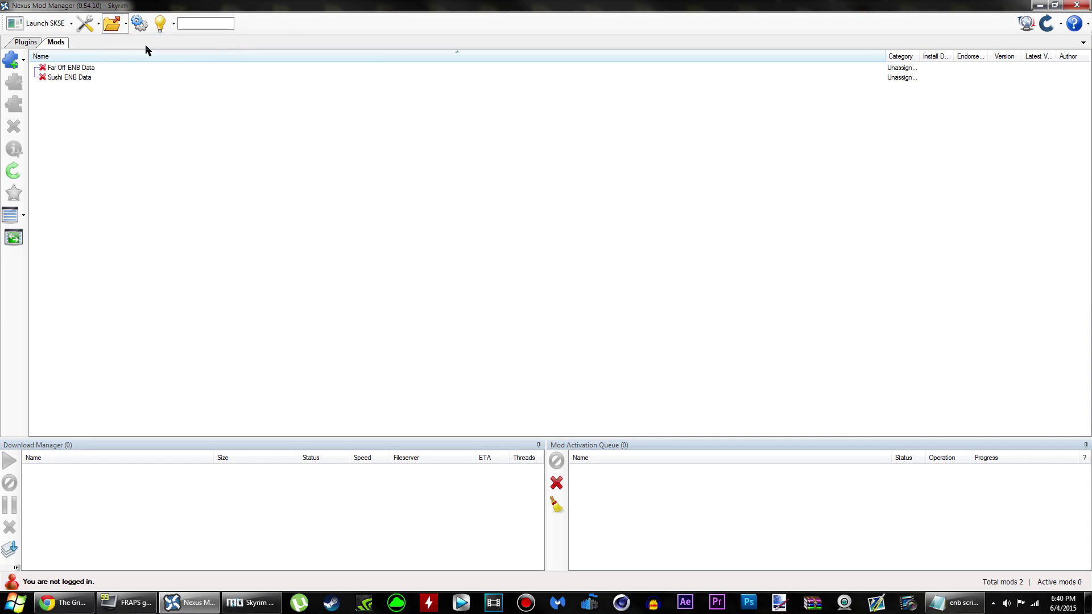
click(145, 42)
scroll(650, 317, down, 10)
scroll(650, 317, up, 11)
key(super+Right)
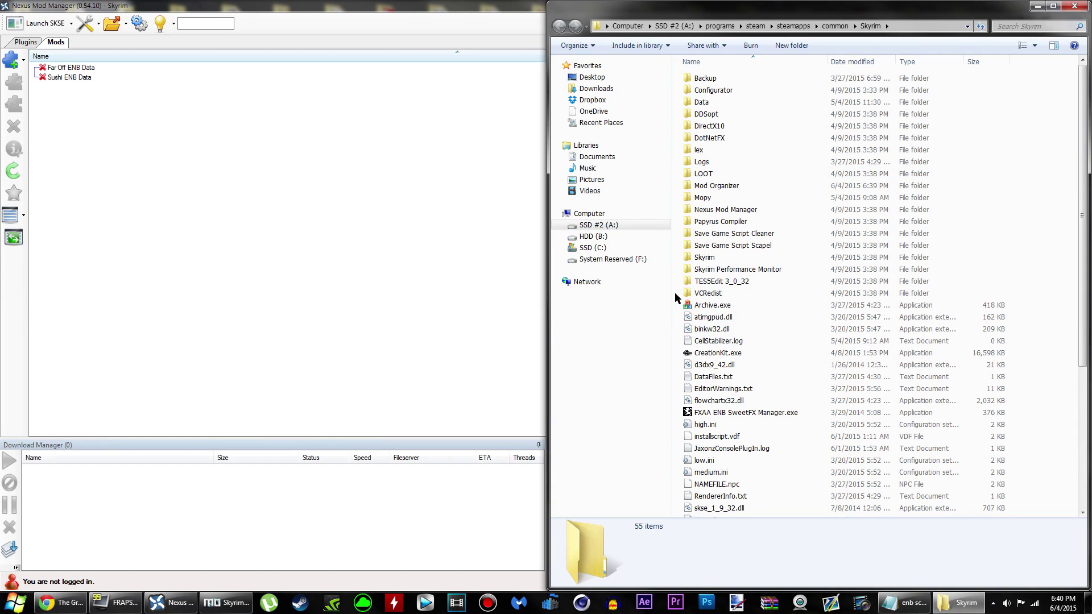
Step: Locate TESV.exe in the Skyrim folder to verify that this is the main game directory
scroll(844, 509, down, 6)
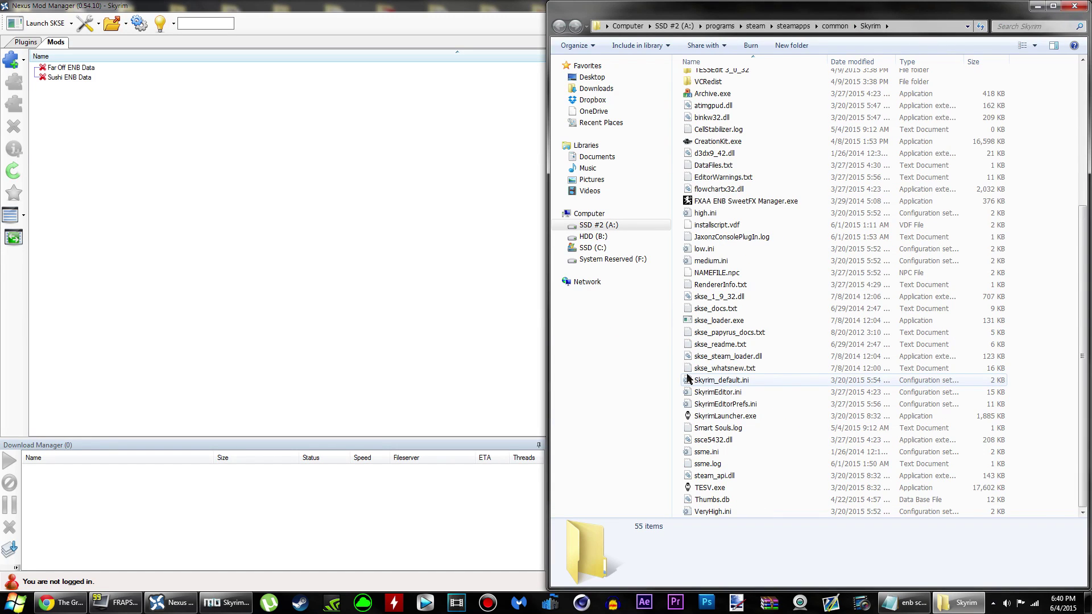
click(791, 420)
click(724, 488)
scroll(725, 489, up, 6)
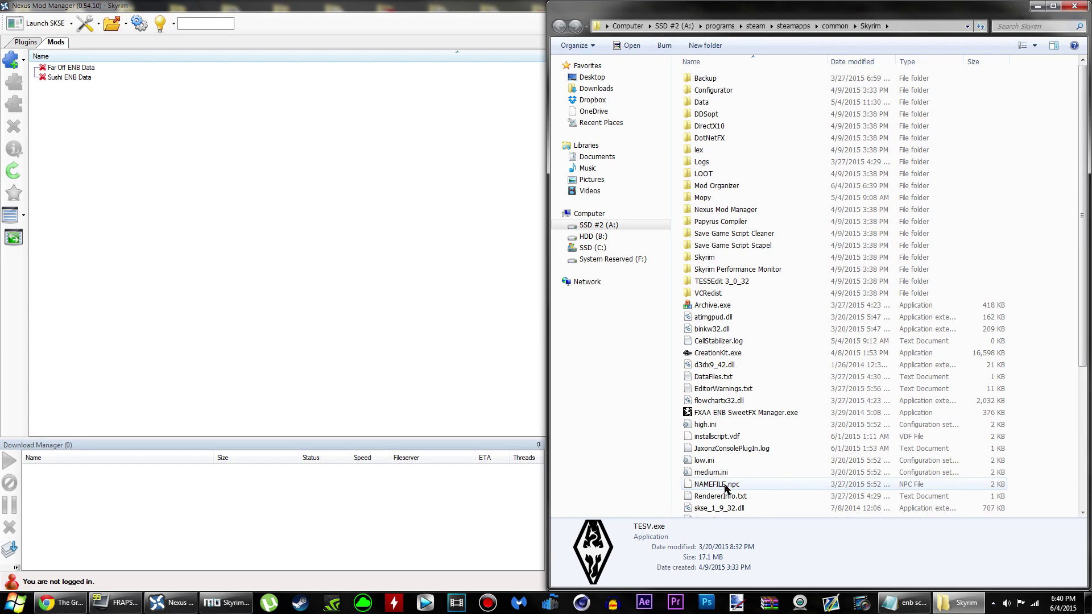
click(226, 603)
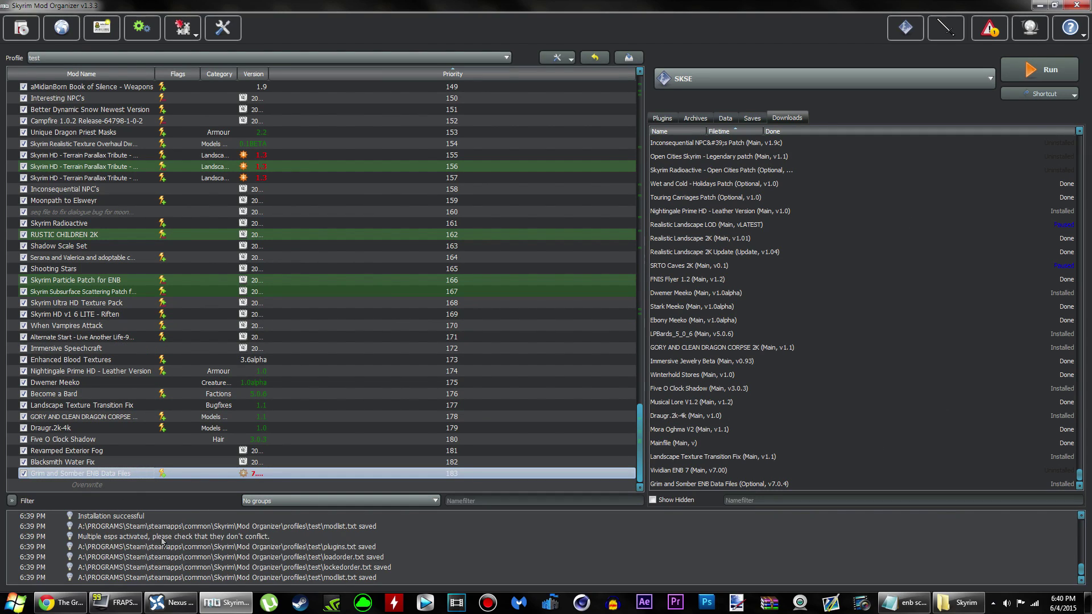
click(137, 550)
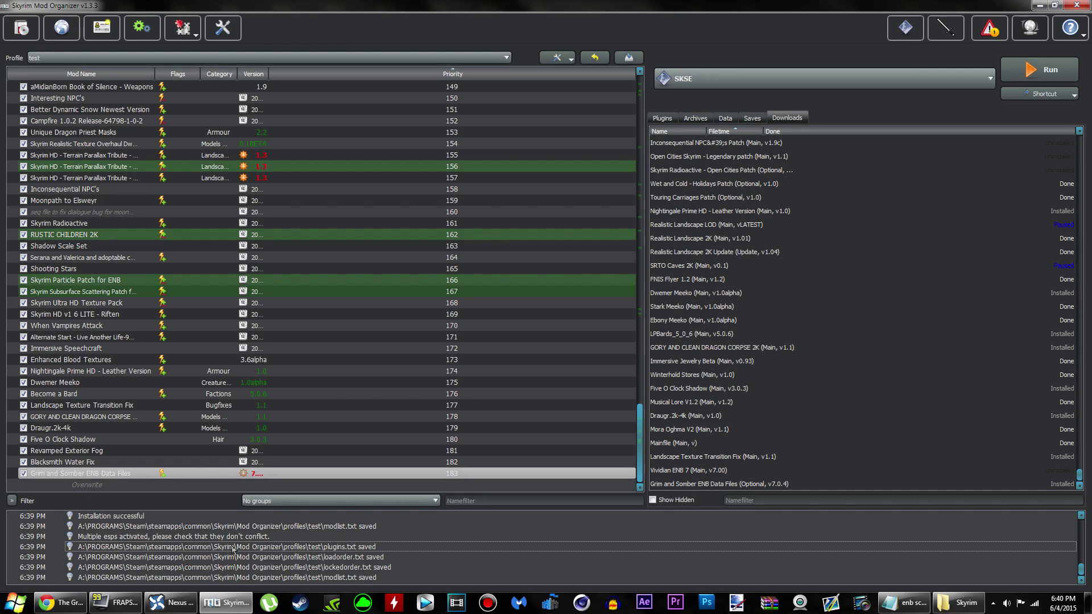
click(1039, 5)
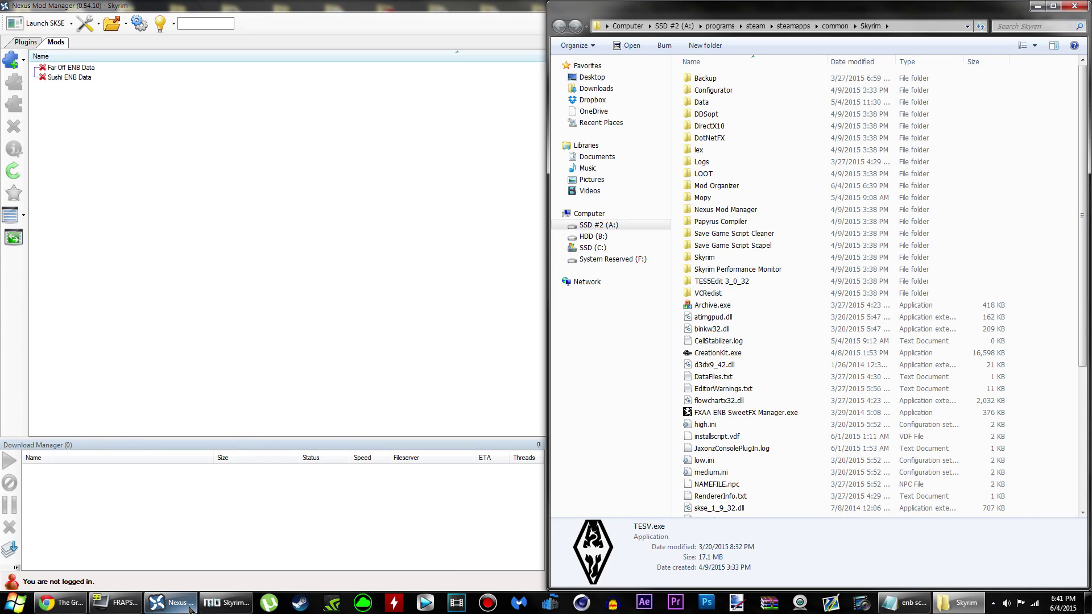
Step: Search the computer's programs and files for "skyrim launcher" and clear the search
click(16, 604)
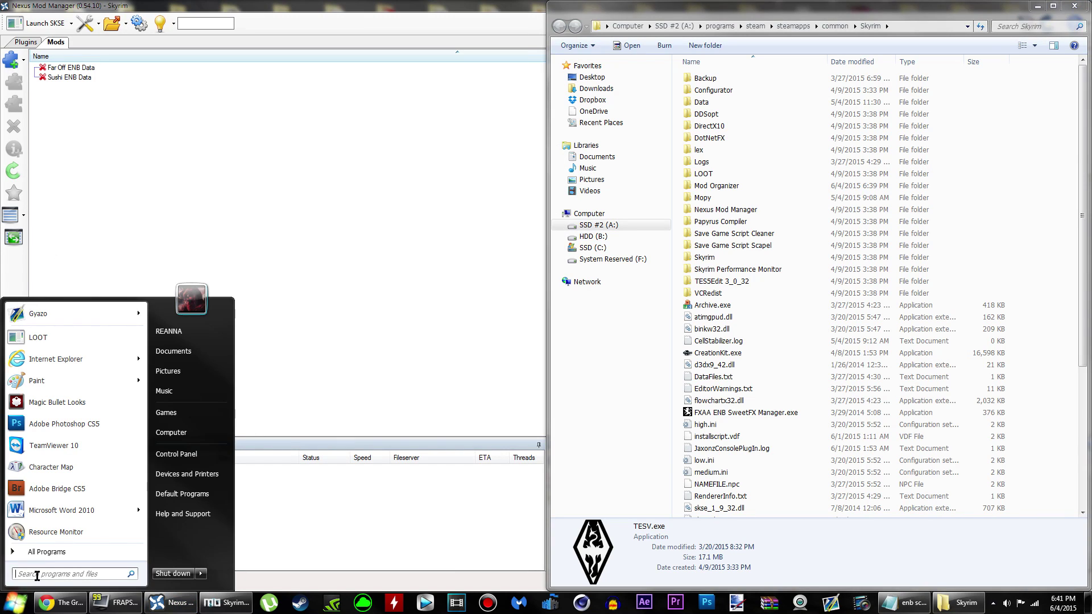
text(skyrim)
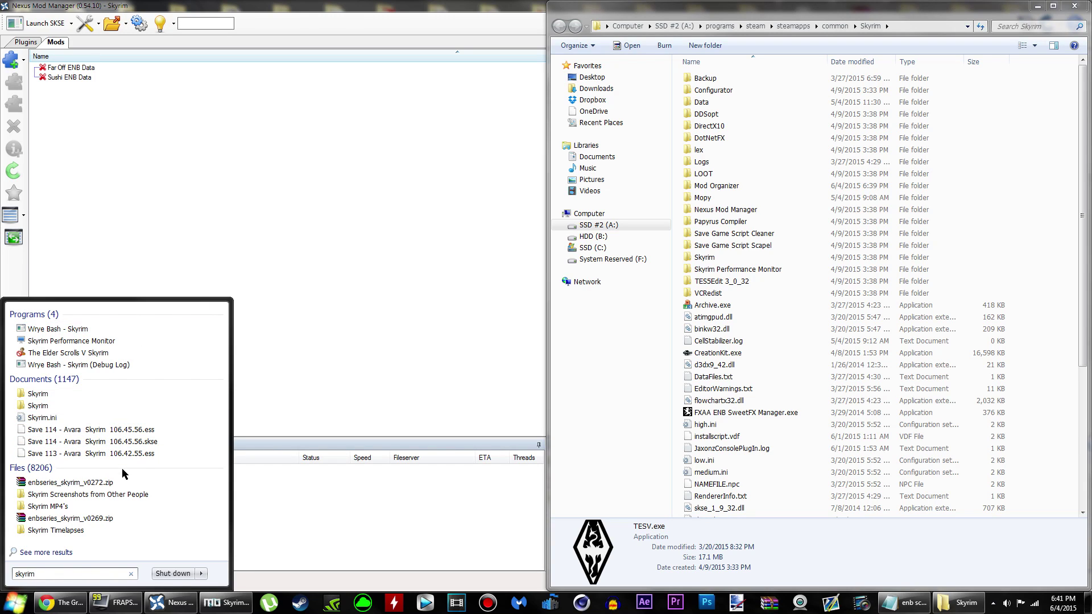
text( la)
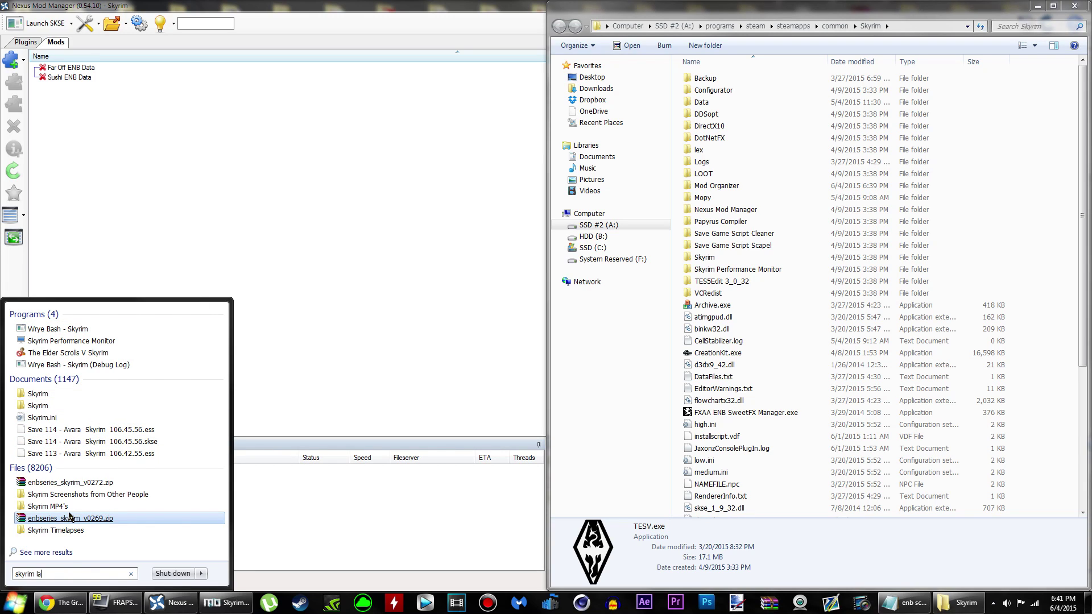
text(uncher)
key(BackSpace)
key(BackSpace)
key(BackSpace)
key(BackSpace)
key(BackSpace)
key(BackSpace)
key(BackSpace)
key(BackSpace)
key(BackSpace)
key(BackSpace)
key(BackSpace)
key(BackSpace)
key(BackSpace)
key(BackSpace)
key(BackSpace)
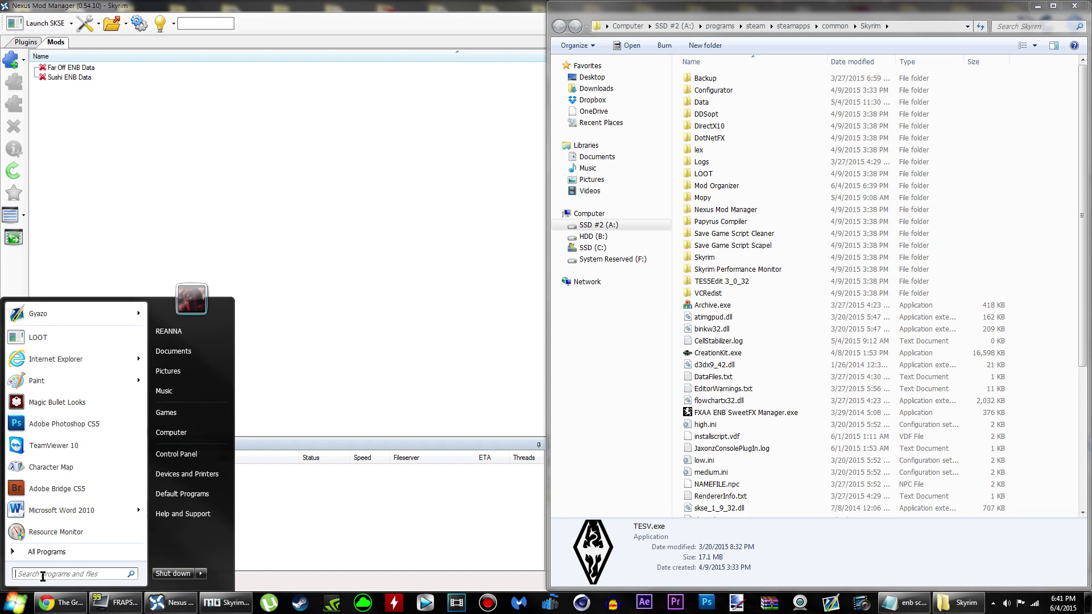
click(15, 603)
Step: Minimize Nexus Mod Manager and open the desktop's enbseries_skyrim_v0272 folder side by side with the Skyrim folder
click(393, 7)
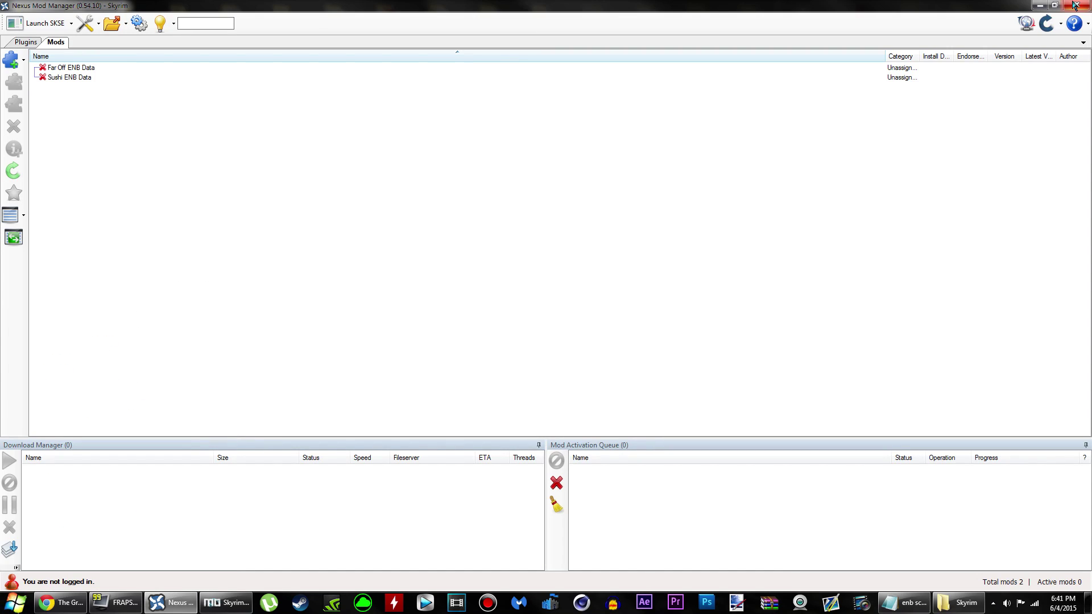
click(1039, 6)
scroll(780, 301, up, 5)
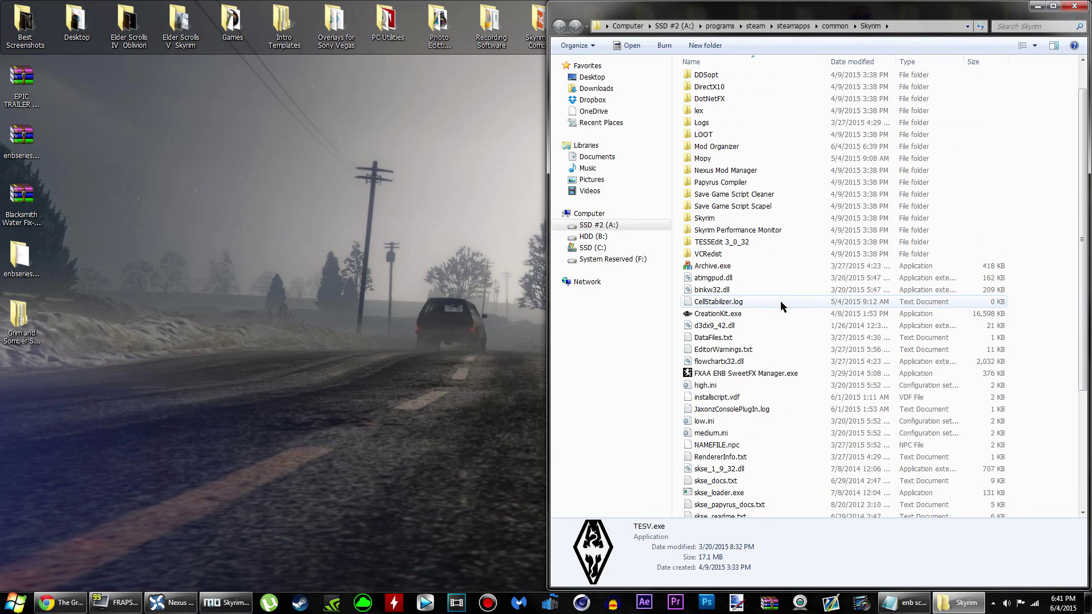
double_click(21, 259)
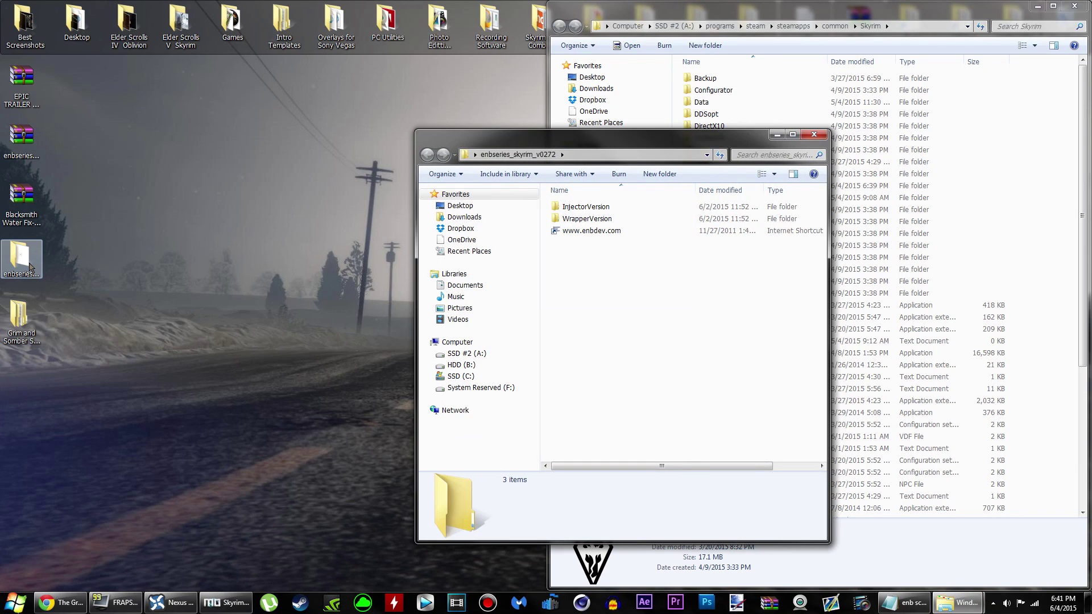
key(super+Left)
Step: Choose WrapperVersion instead of InjectorVersion in the ENBSeries folder and open it
click(236, 79)
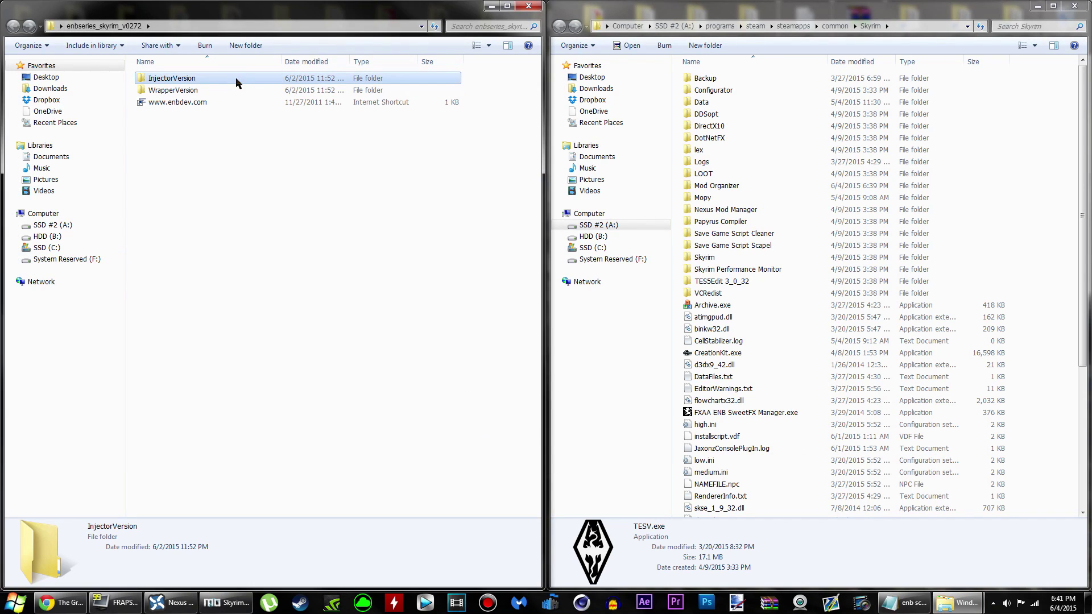
click(245, 91)
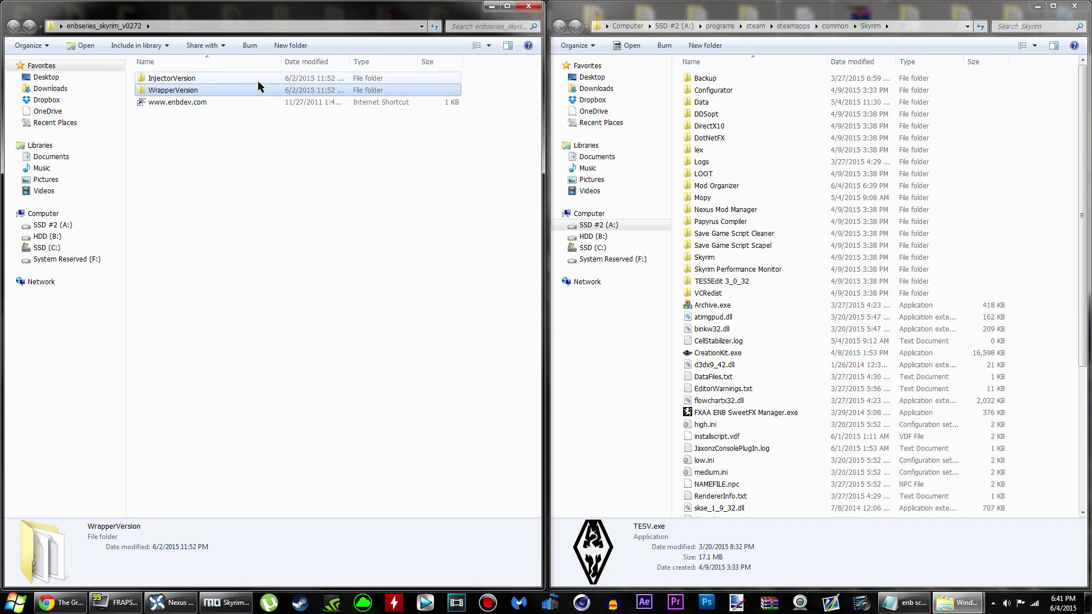
click(259, 84)
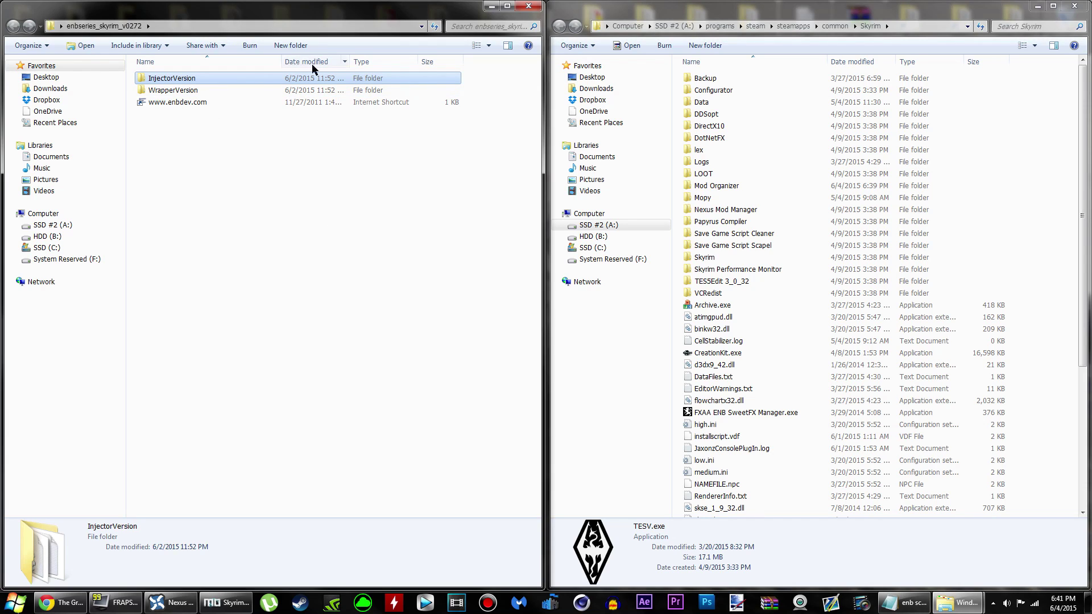
double_click(324, 91)
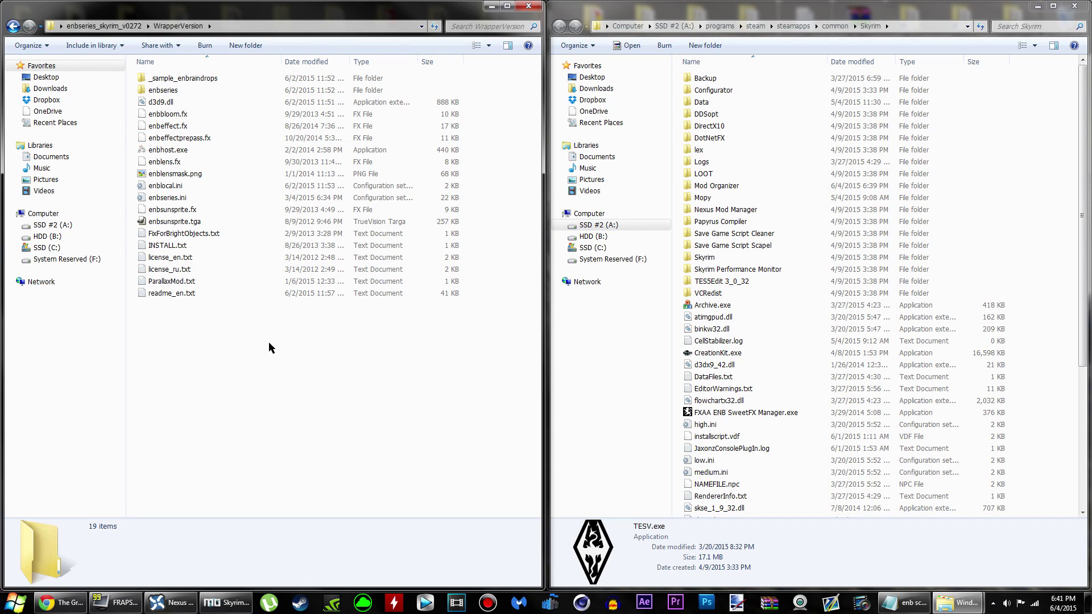
Step: Copy d3d9.dll and enbhost.exe from the WrapperVersion folder into the Skyrim game folder
click(244, 103)
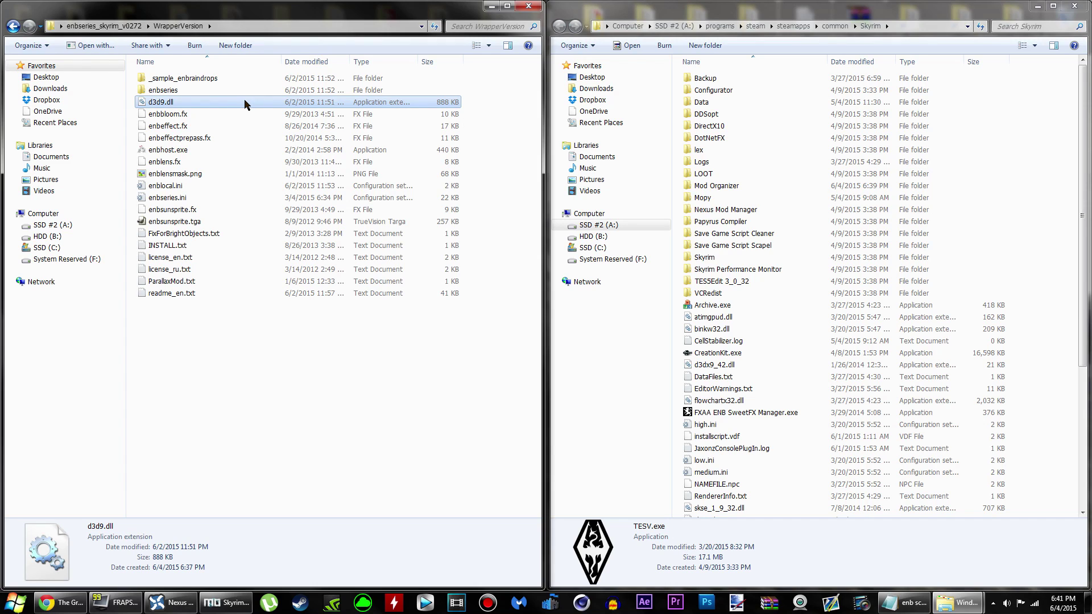
ctrl+click(241, 152)
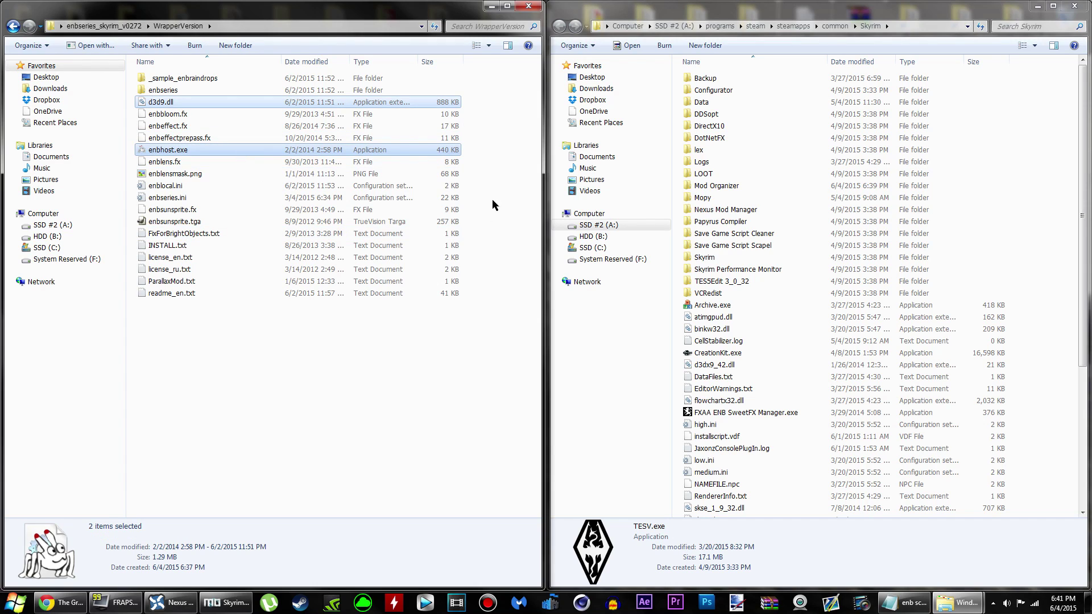
right_click(402, 154)
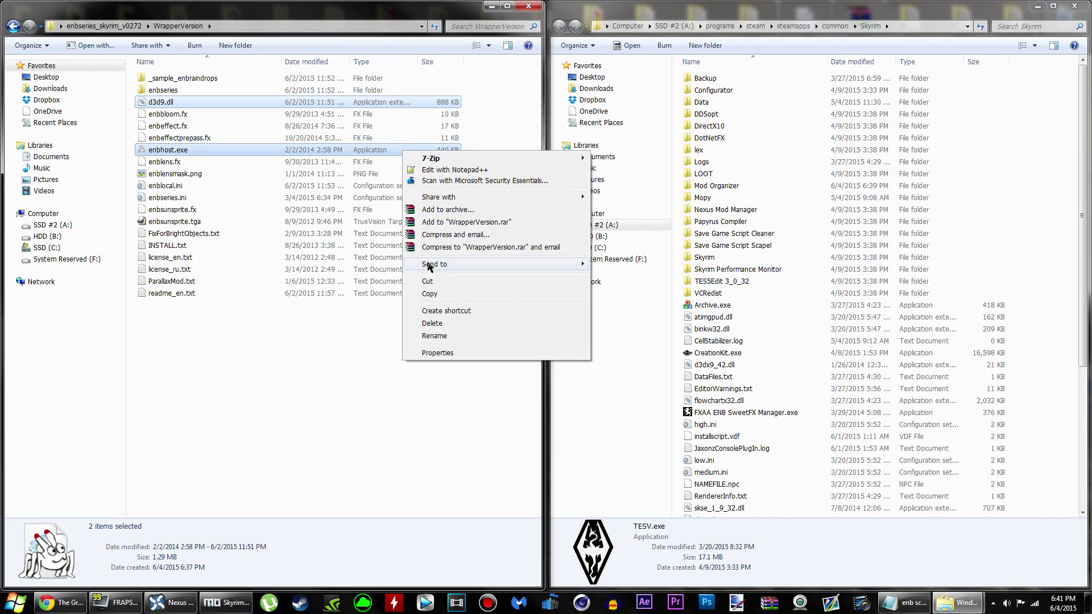
click(430, 293)
right_click(1033, 330)
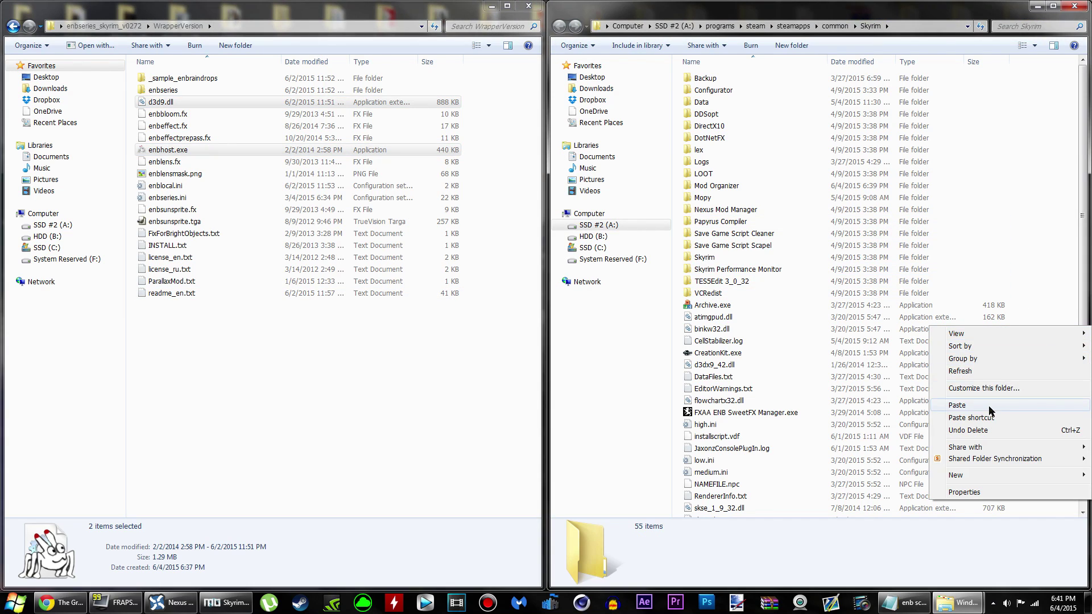
click(1027, 411)
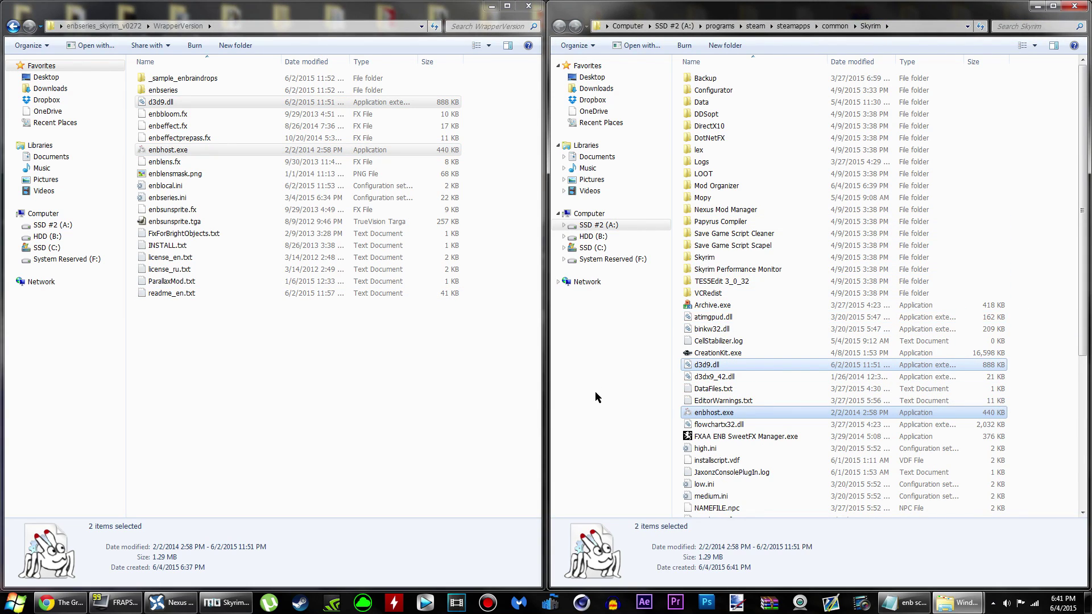
Step: Close the WrapperVersion folder and check the available context options for enbhost.exe in the Skyrim game folder
click(528, 5)
scroll(763, 349, down, 3)
scroll(764, 349, down, 1)
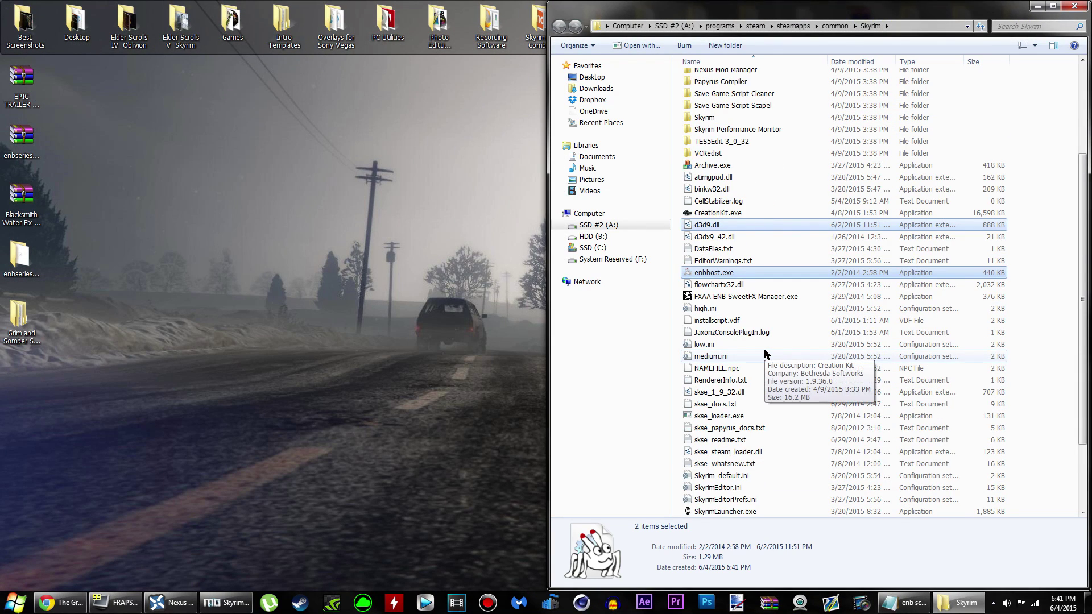
right_click(860, 274)
mouse_move(896, 280)
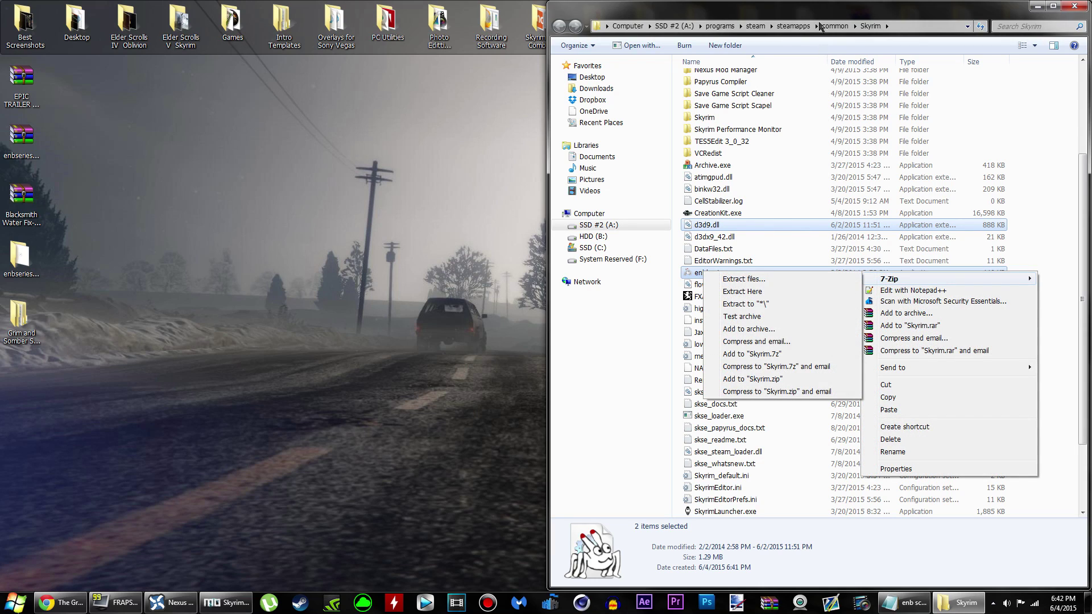
click(848, 14)
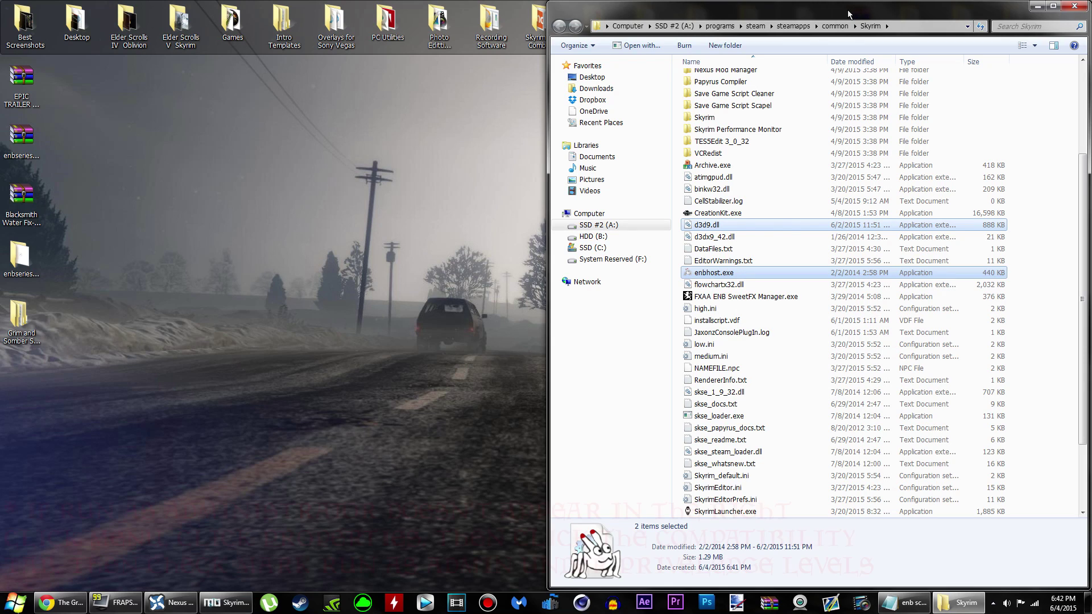
right_click(823, 276)
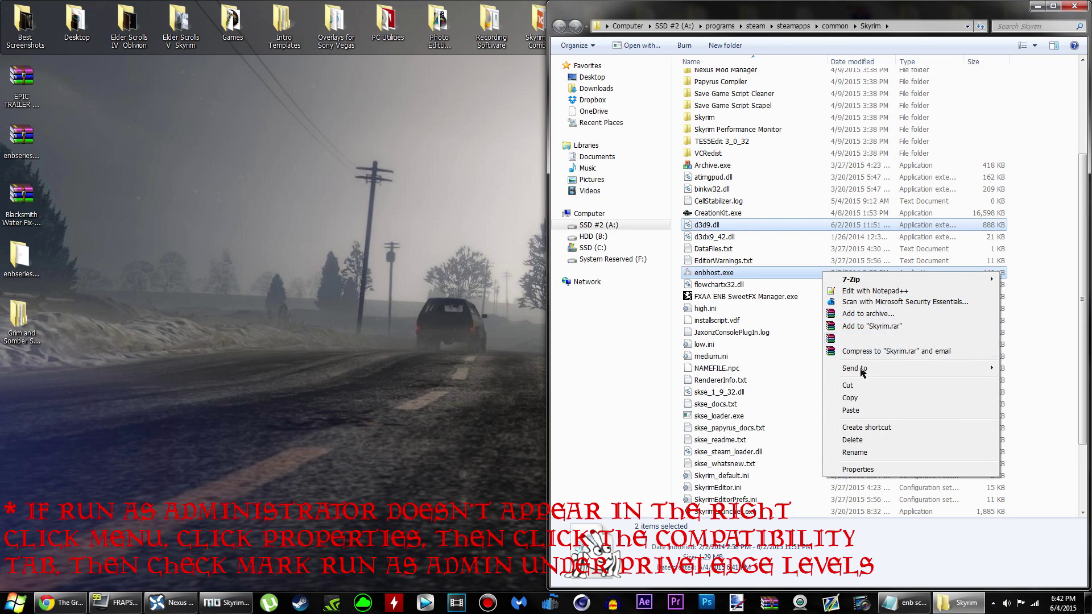
click(741, 21)
scroll(747, 319, up, 4)
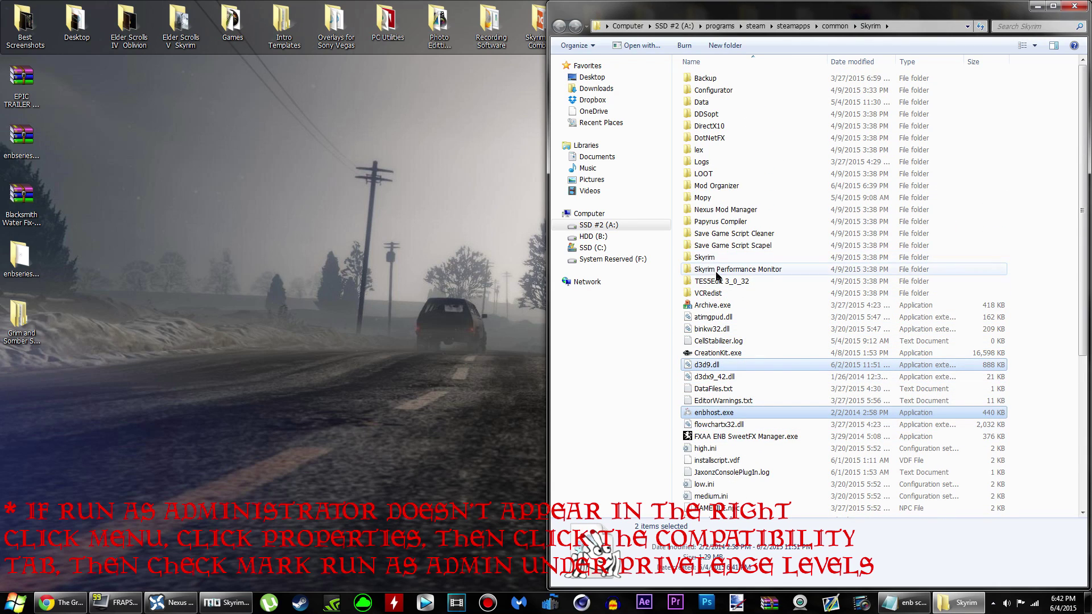
Step: Open the desktop's Grim and Somber Sheogorath folder side by side with the Skyrim folder and enter GS SHEOGORATH 7-0-5
click(33, 331)
double_click(33, 332)
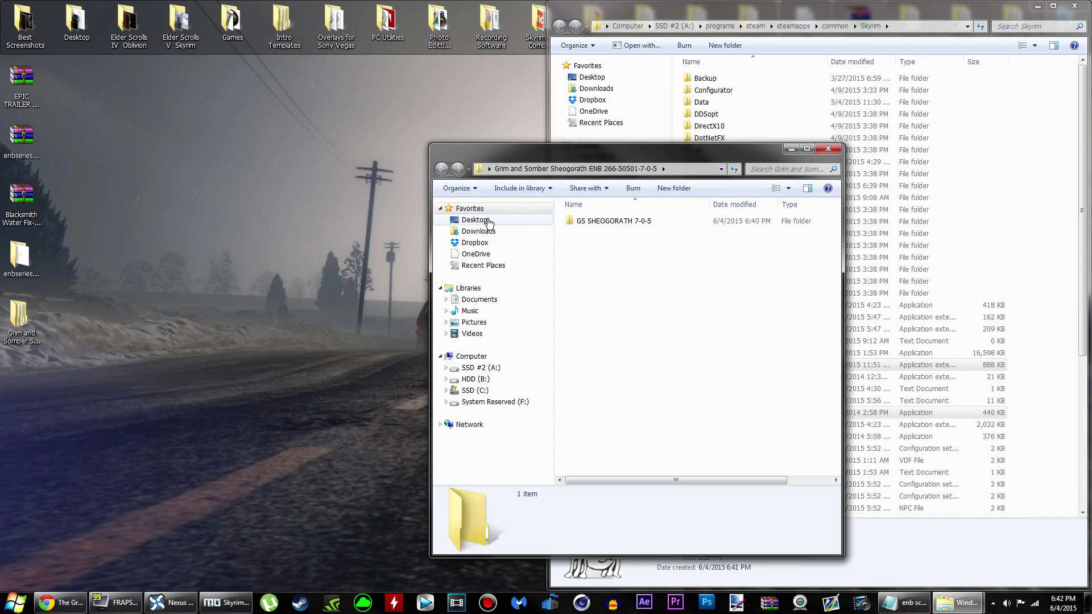
key(super+Left)
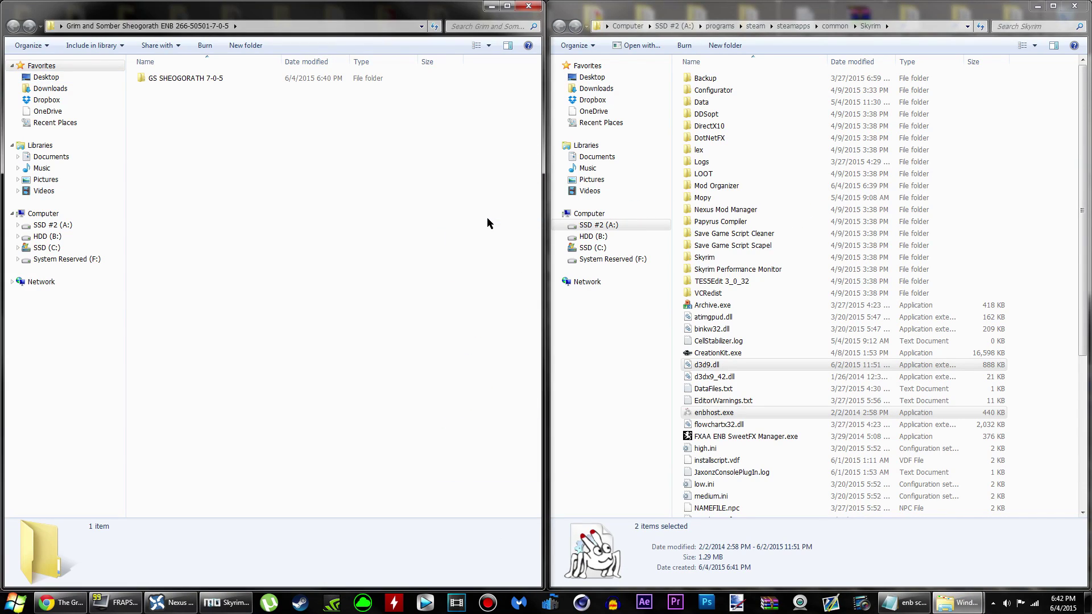
double_click(327, 80)
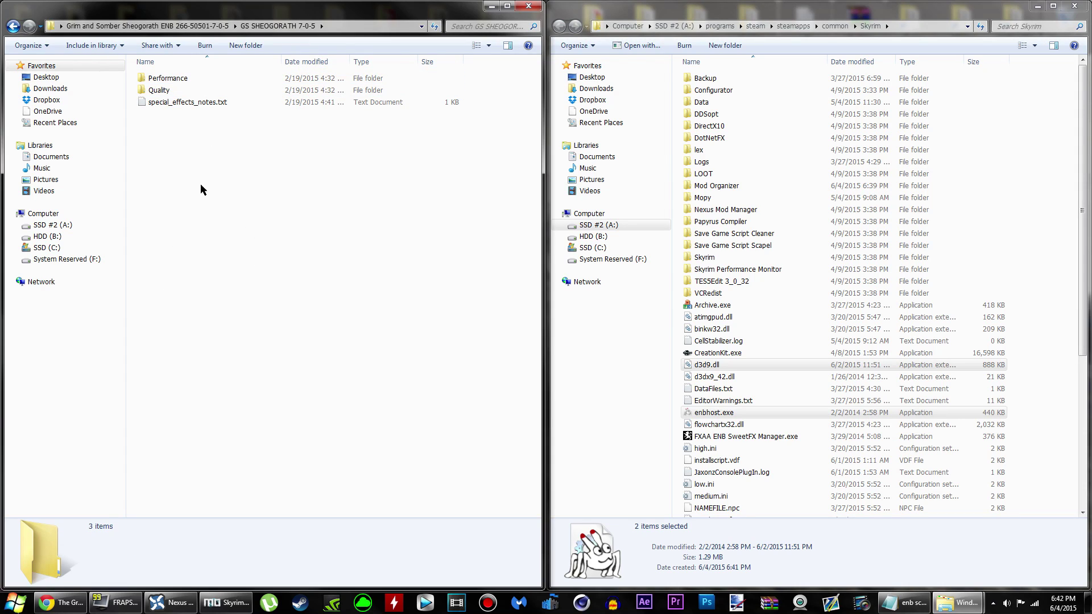
Step: Choose the Quality version of the preset instead of Performance and open its folder
click(215, 81)
click(194, 95)
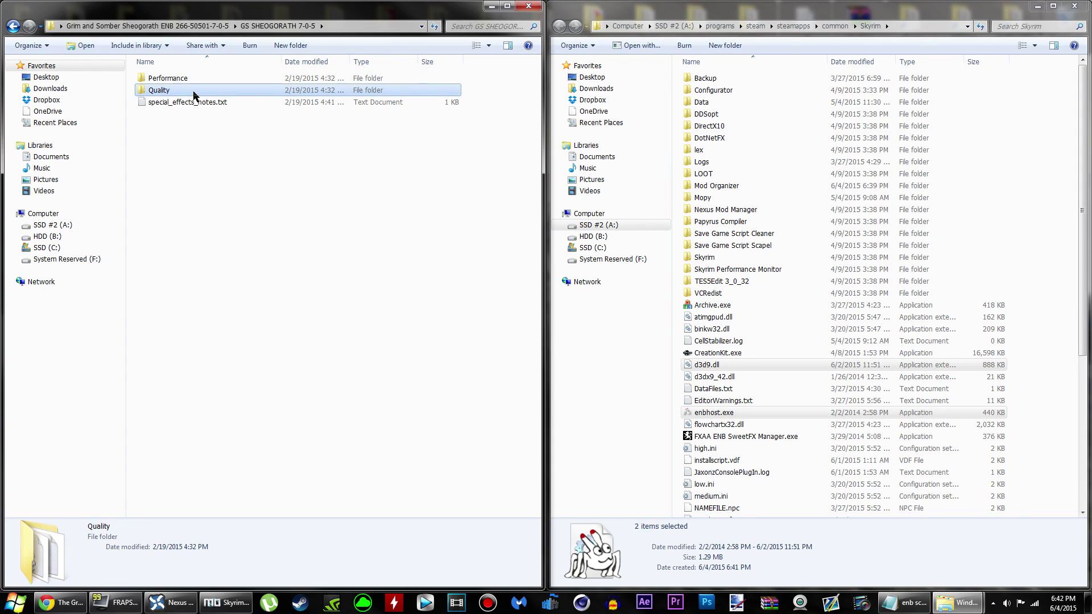
click(239, 241)
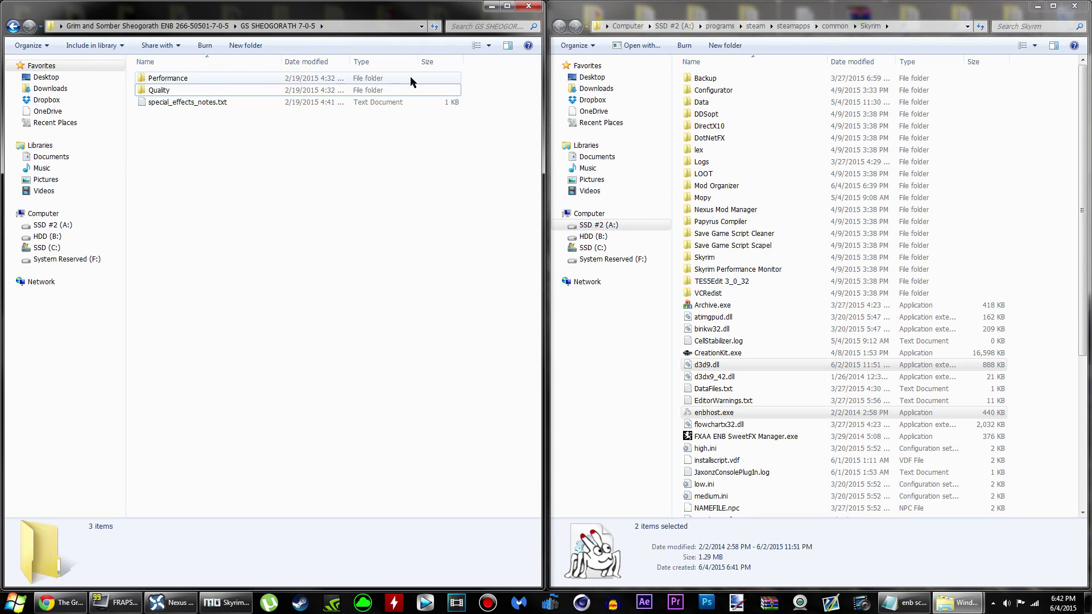
click(319, 79)
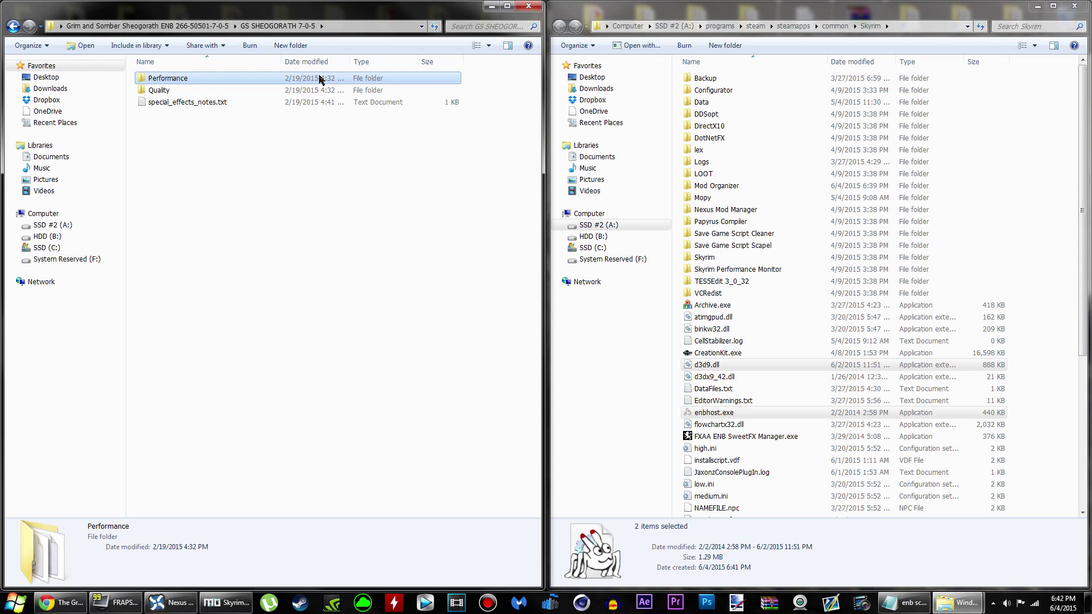
click(303, 91)
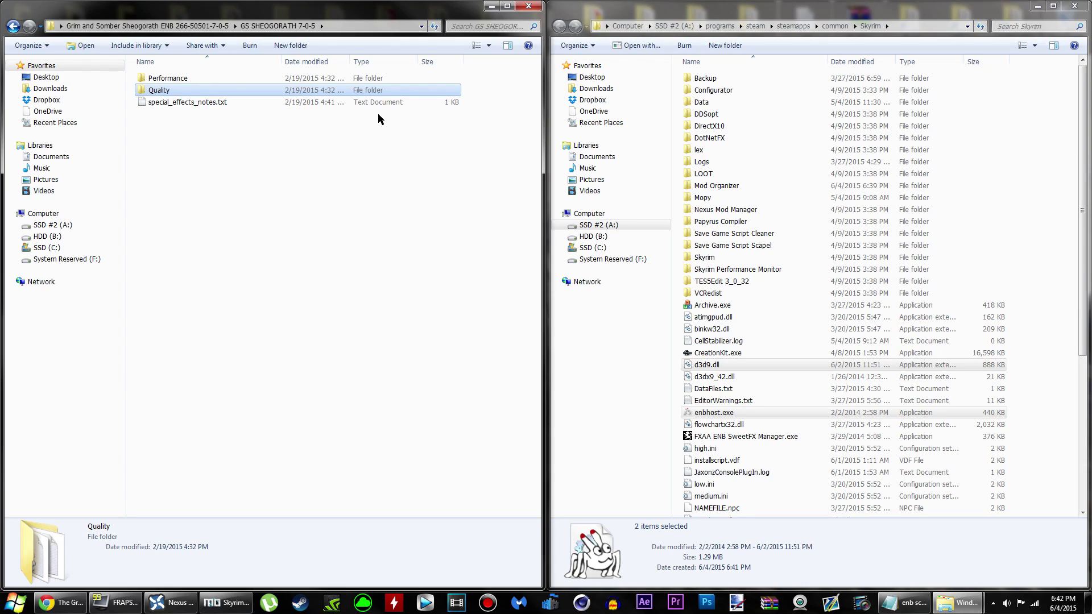
click(382, 81)
click(380, 89)
click(388, 78)
click(387, 87)
click(398, 79)
click(395, 90)
double_click(346, 91)
Step: Copy the entire contents of the Quality folder into the Skyrim game folder and close the Quality folder
click(162, 78)
click(161, 92)
click(174, 80)
click(173, 91)
click(218, 284)
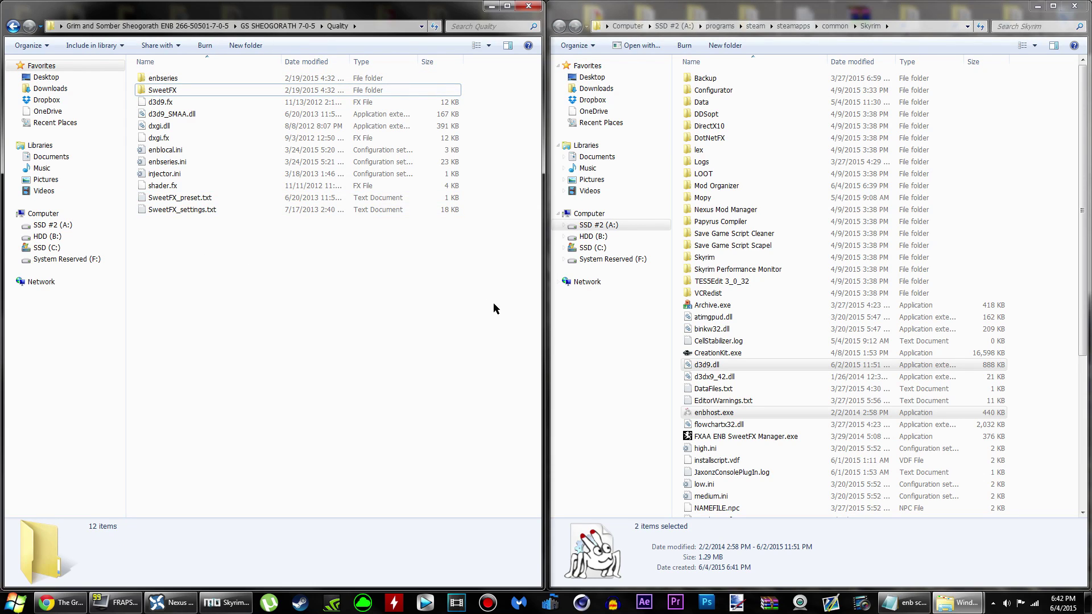
drag(461, 244, 176, 46)
right_click(405, 176)
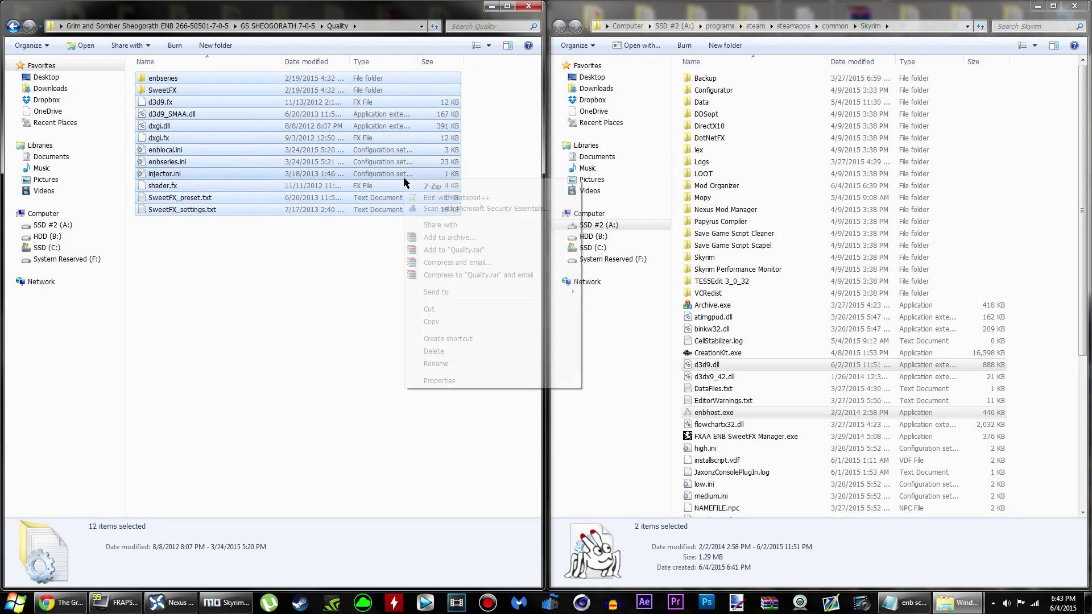
click(465, 322)
right_click(1049, 360)
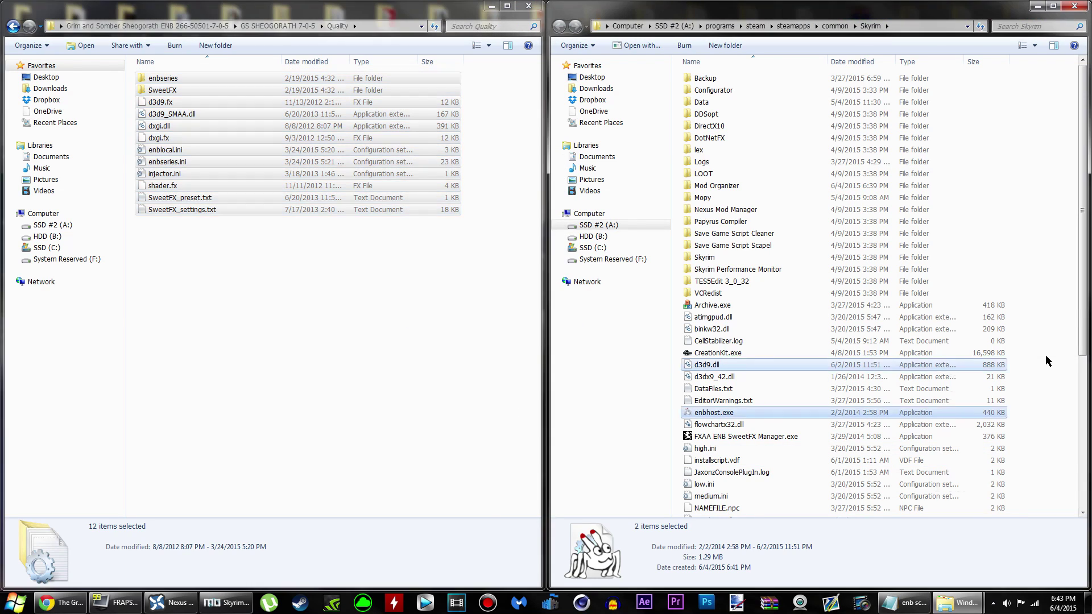
click(1007, 435)
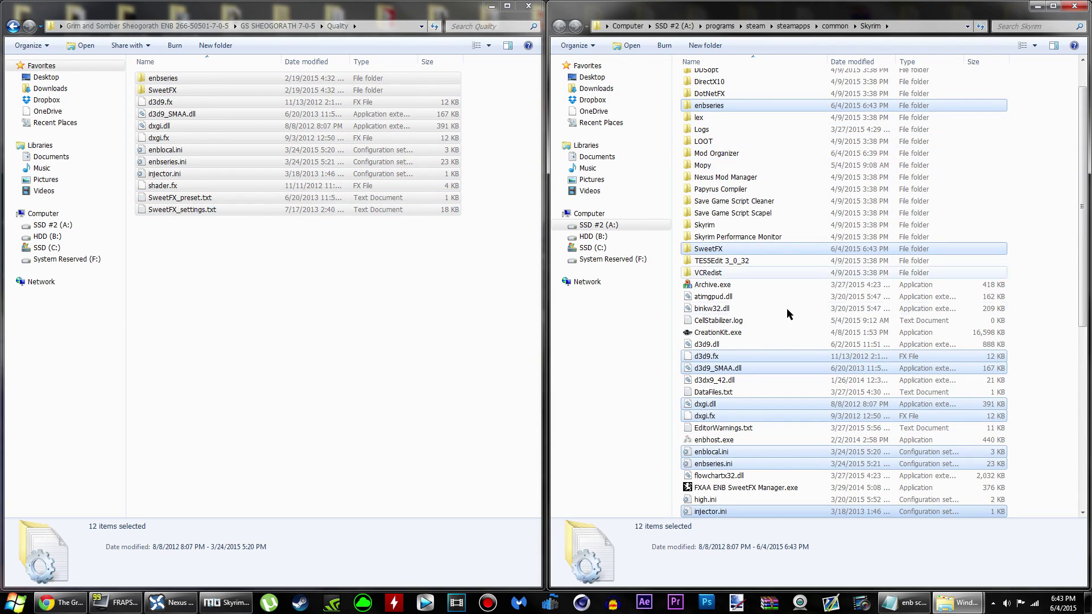
scroll(789, 335, down, 8)
scroll(787, 334, up, 8)
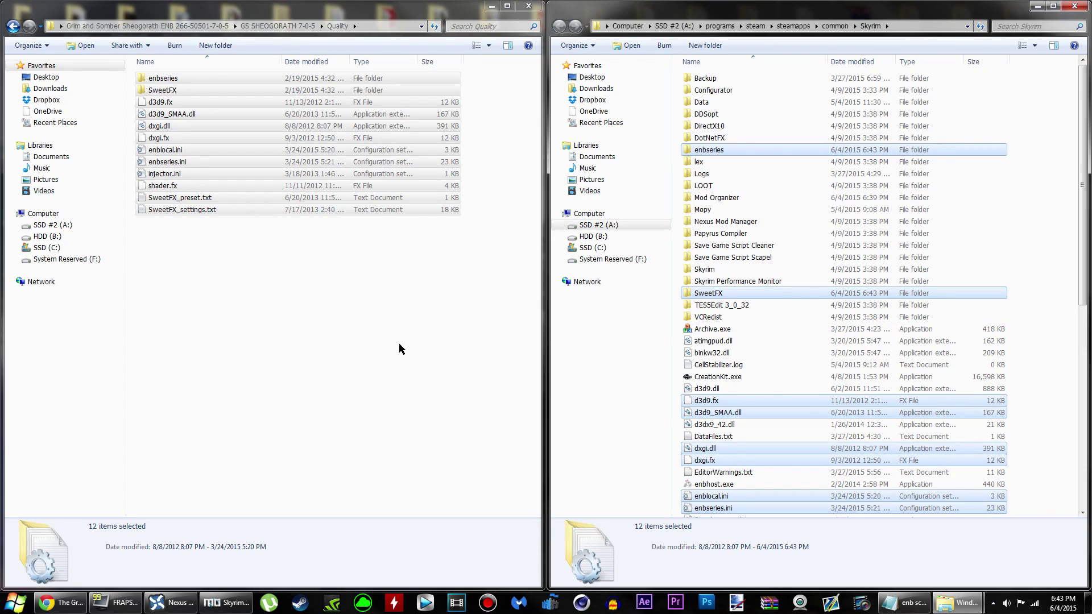
click(402, 346)
click(529, 7)
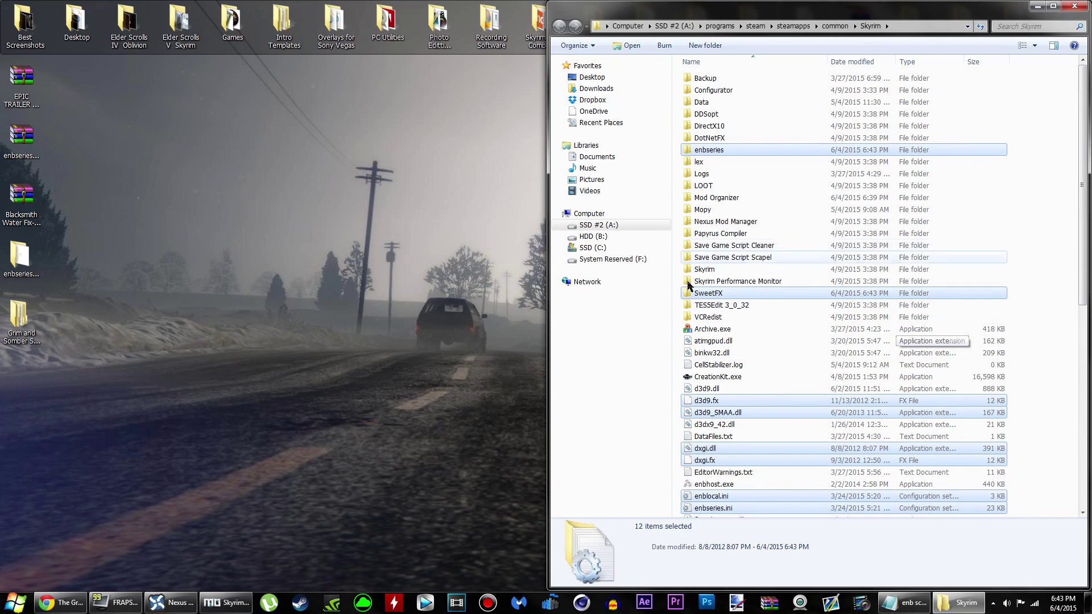
Step: Switch to Chrome, open the mod page's description and examine the skyrimprefs.ini values listed in the installation instructions
click(60, 602)
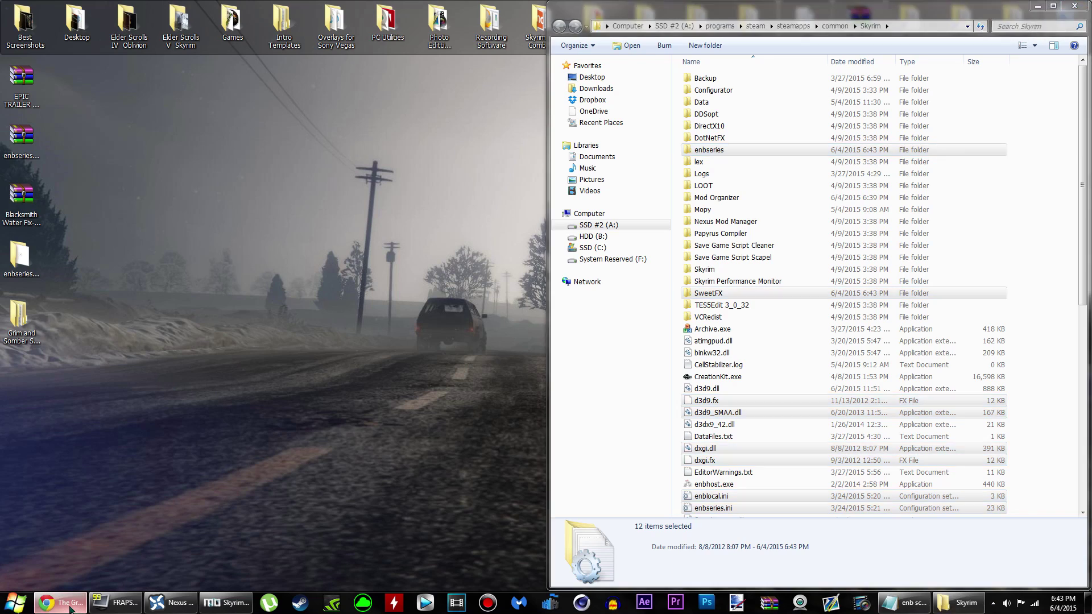
scroll(184, 392, up, 10)
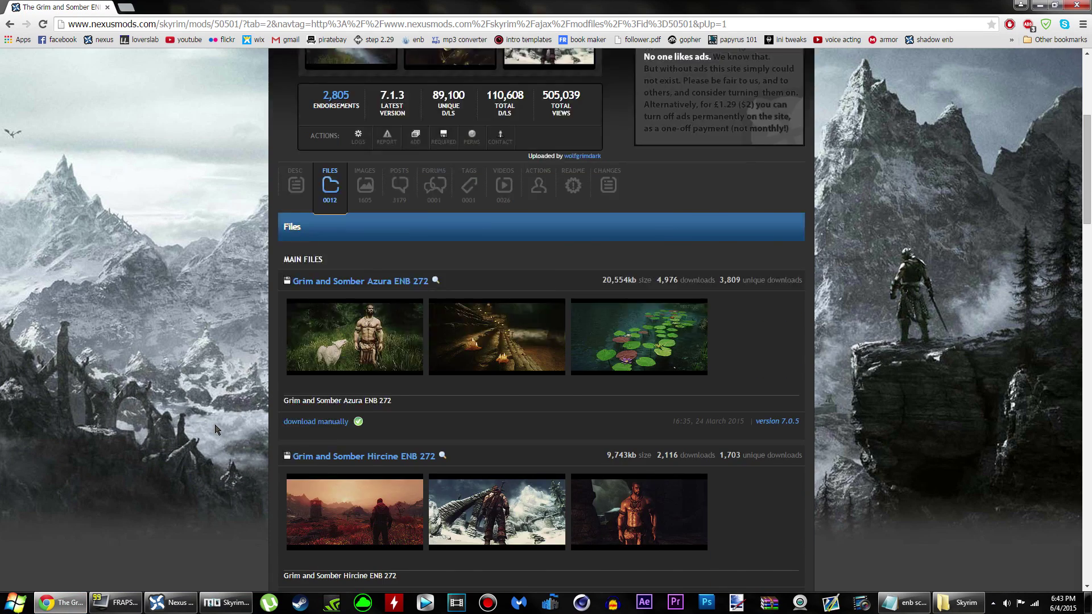
click(295, 470)
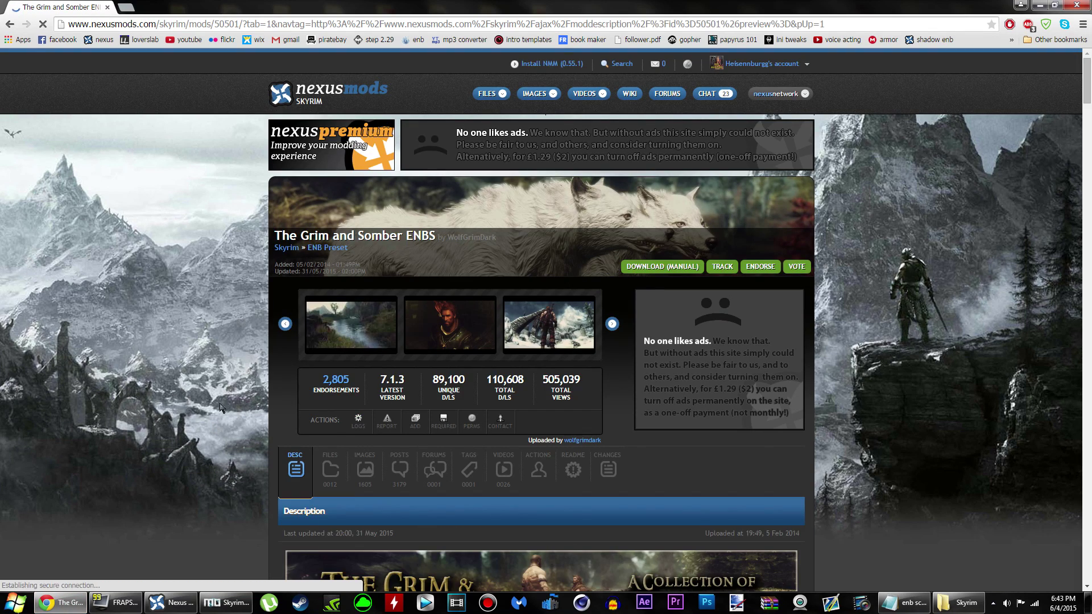
scroll(206, 431, down, 15)
scroll(207, 430, down, 4)
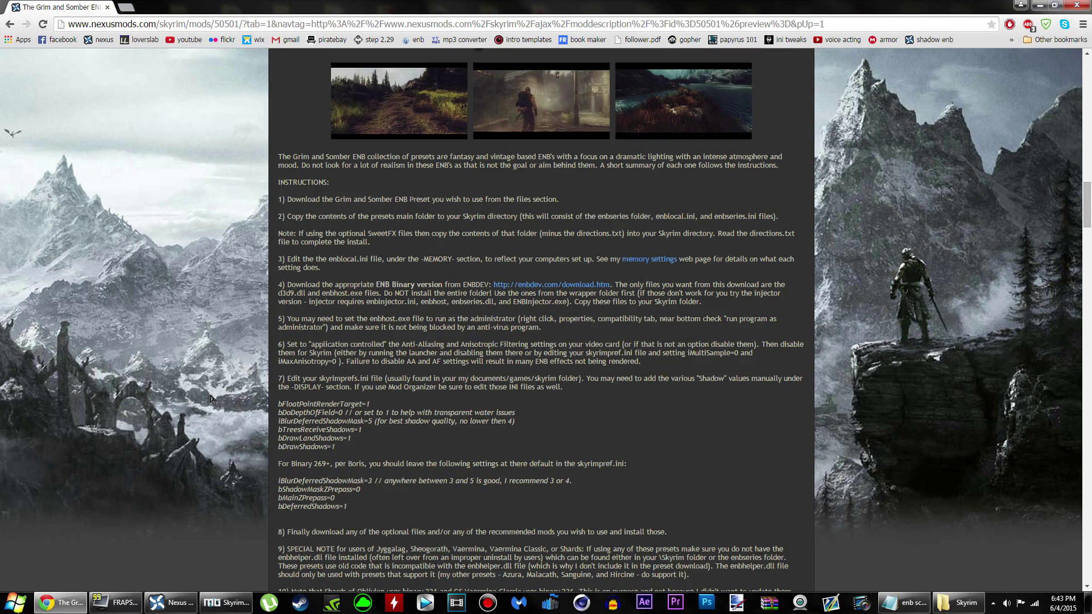
drag(343, 396, 278, 346)
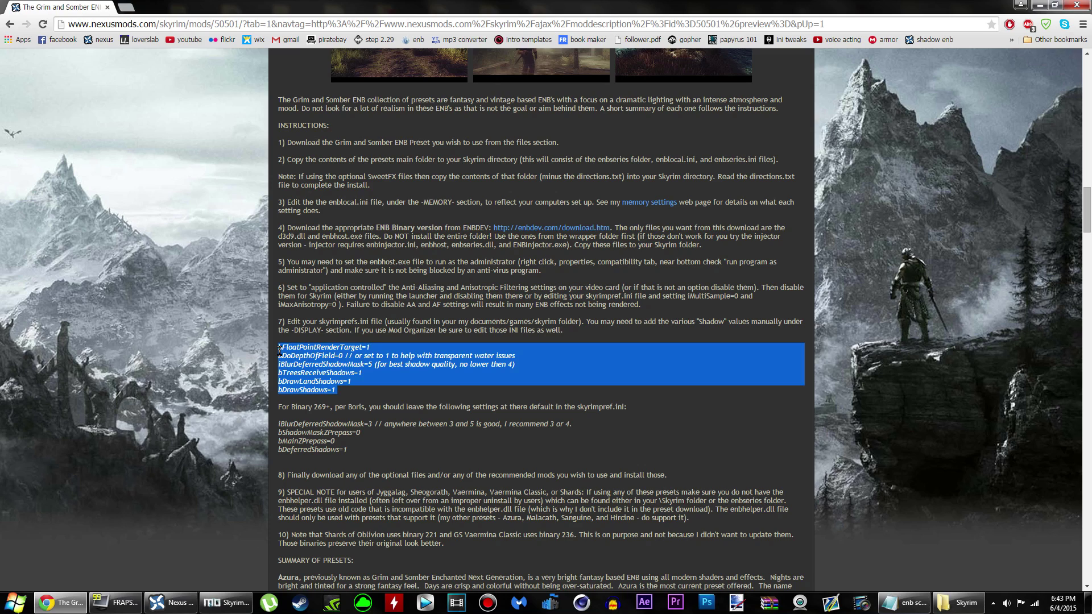
click(322, 370)
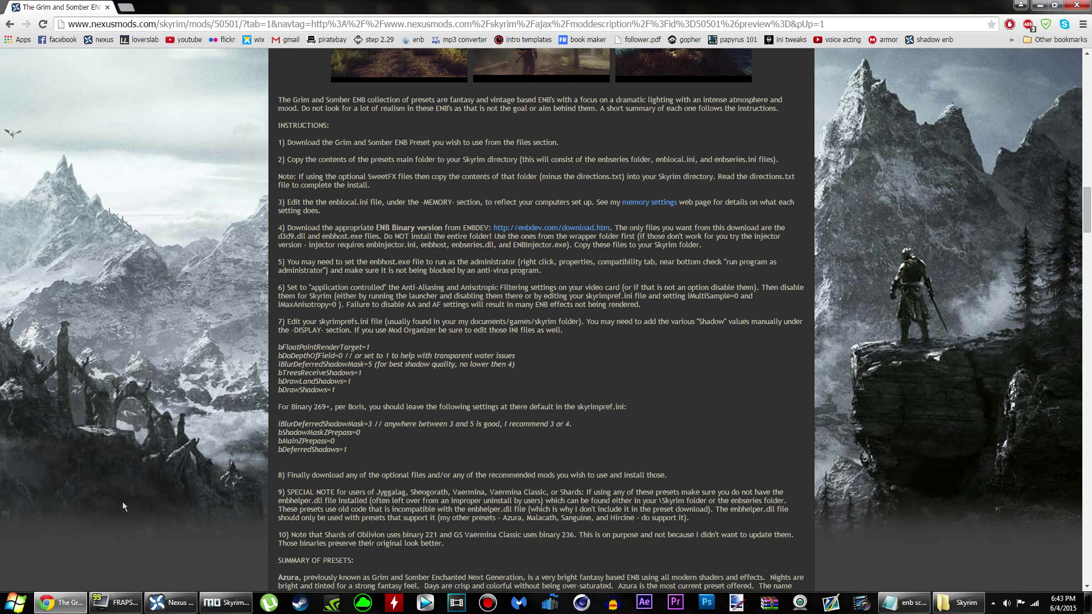
Step: Open the Skyrim folder under My Games in the Documents library and move its window clear of the instructions
click(17, 601)
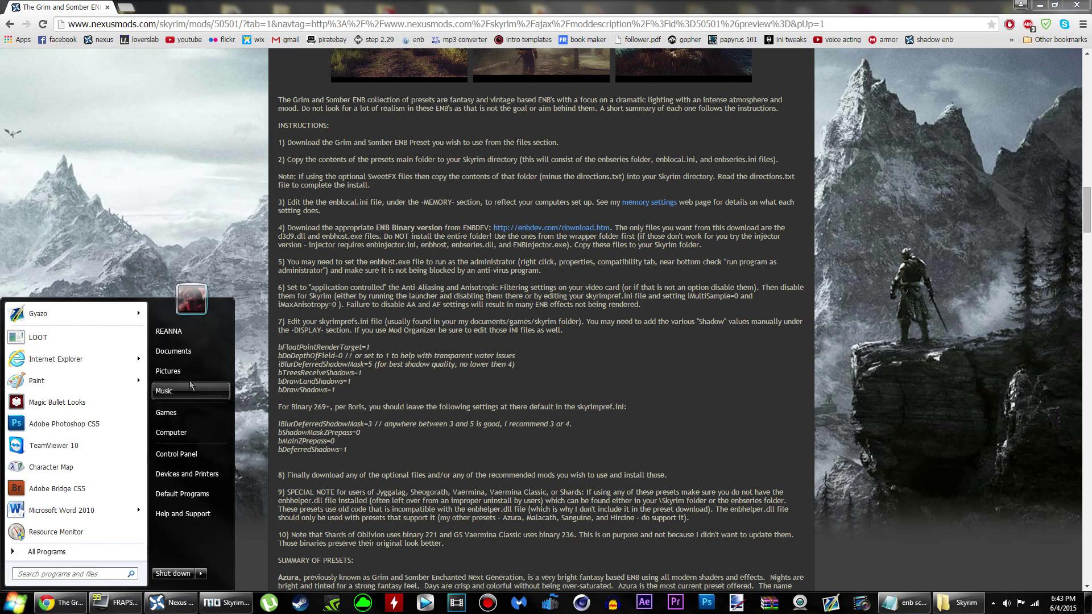
click(208, 352)
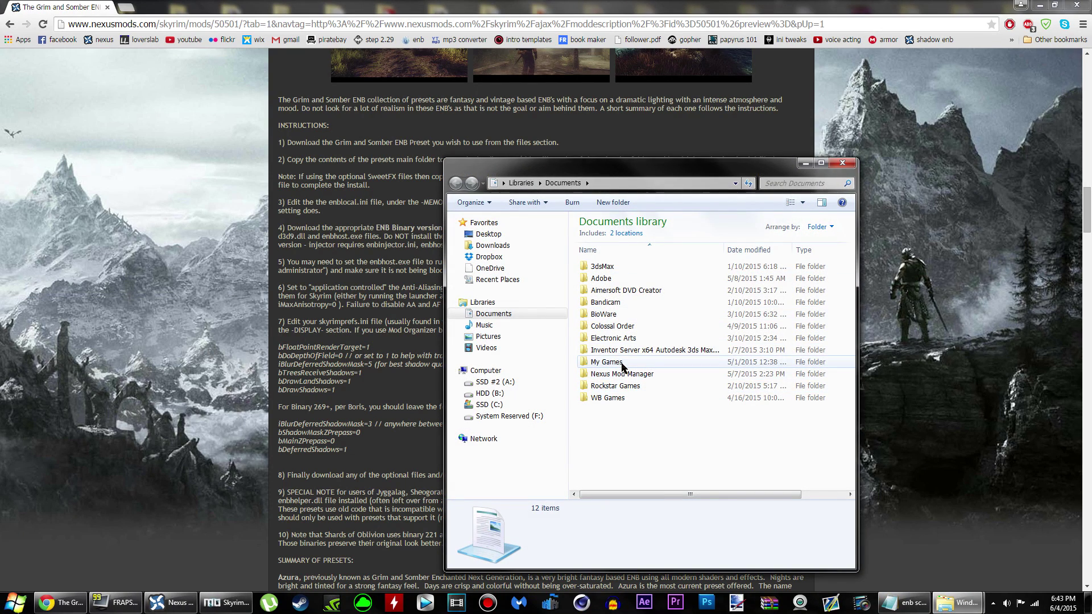
double_click(617, 362)
drag(621, 162, 219, 53)
double_click(199, 217)
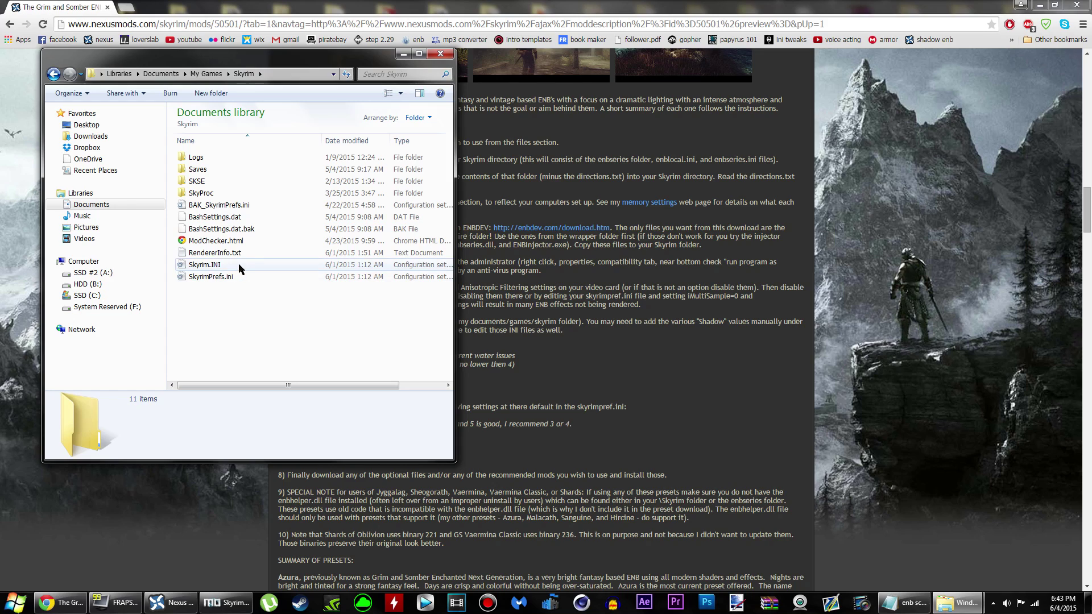
Step: Open SkyrimPrefs.ini, rather than Skyrim.INI, for editing in Notepad++ and close the other open file
click(239, 265)
click(244, 277)
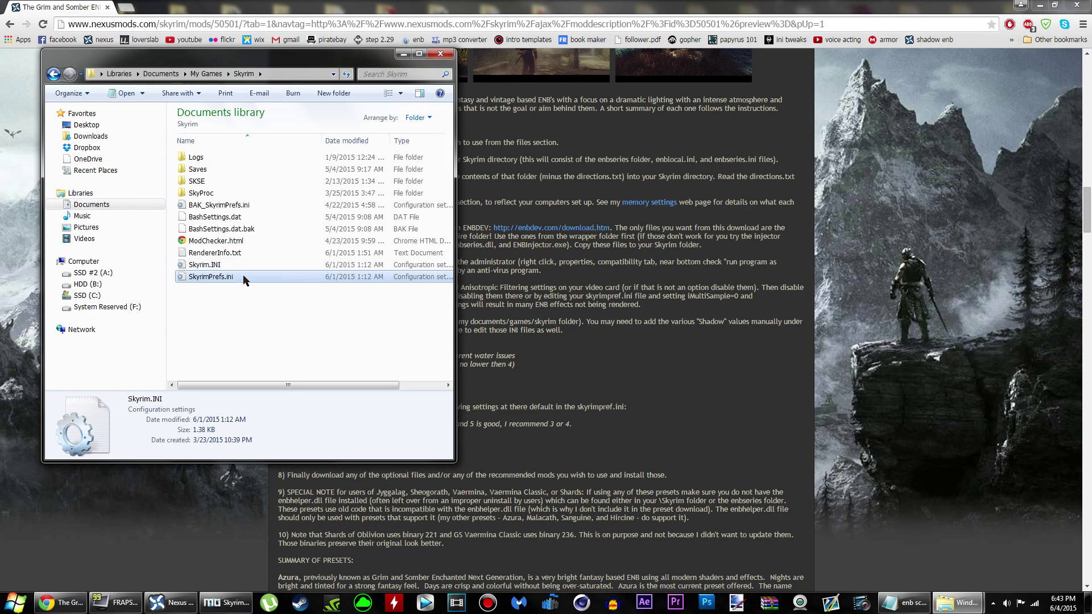
click(235, 265)
click(236, 276)
click(258, 265)
click(257, 277)
click(257, 266)
click(257, 276)
click(252, 265)
click(251, 277)
right_click(393, 281)
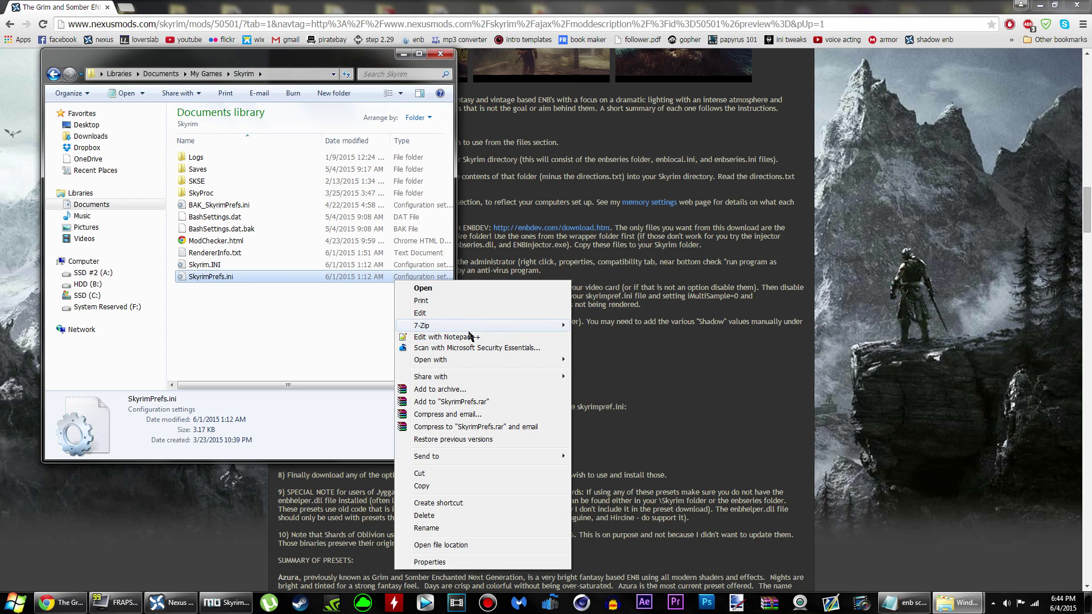
click(443, 338)
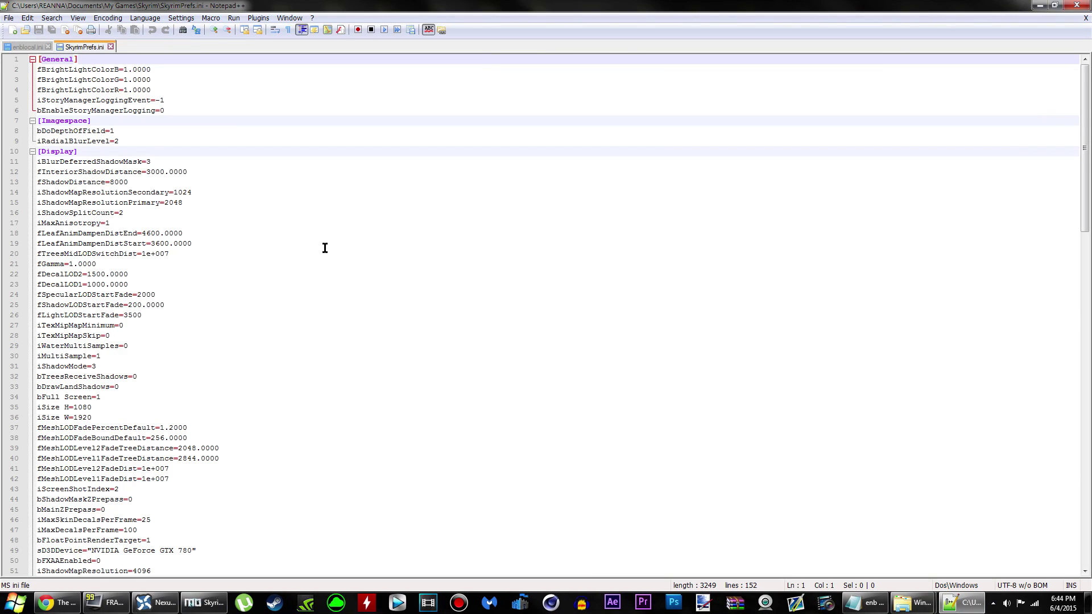
click(49, 47)
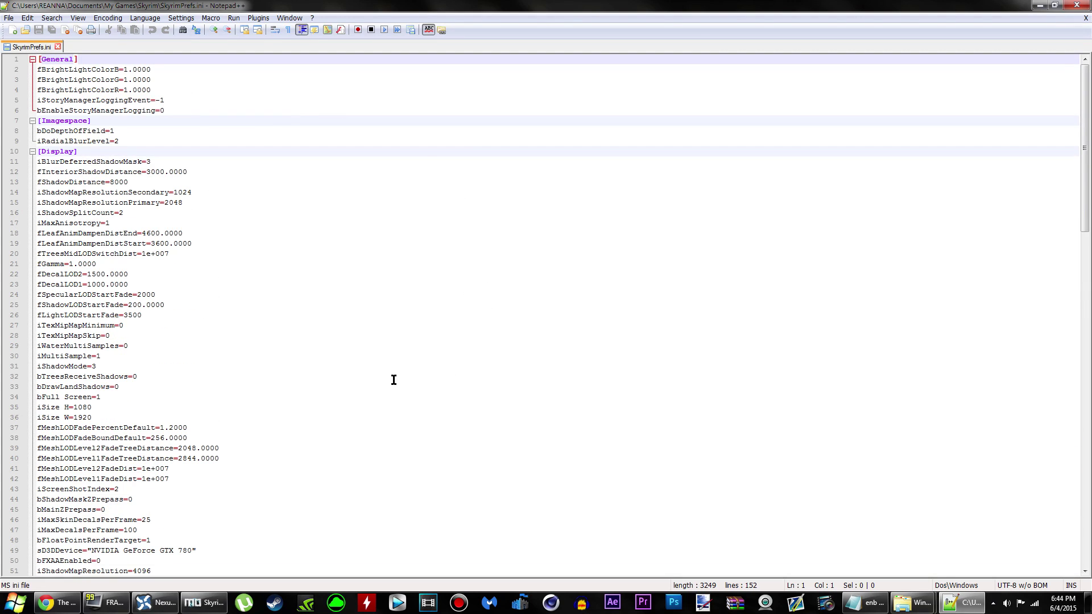
Step: Switch to Mod Organizer and open the profile's skyrimprefs.ini in the INI Editor
click(205, 602)
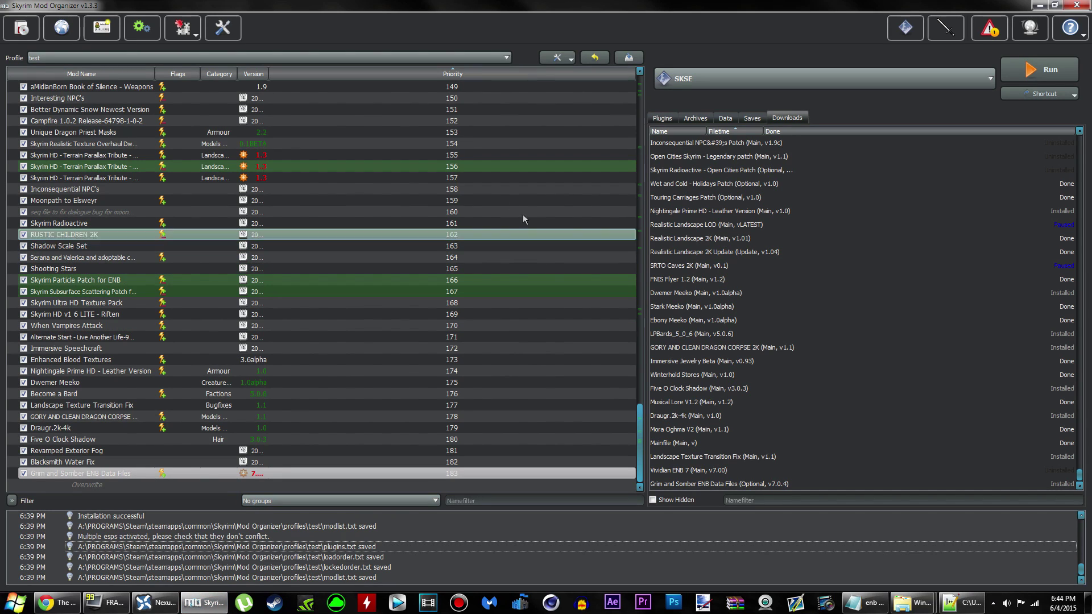
click(194, 35)
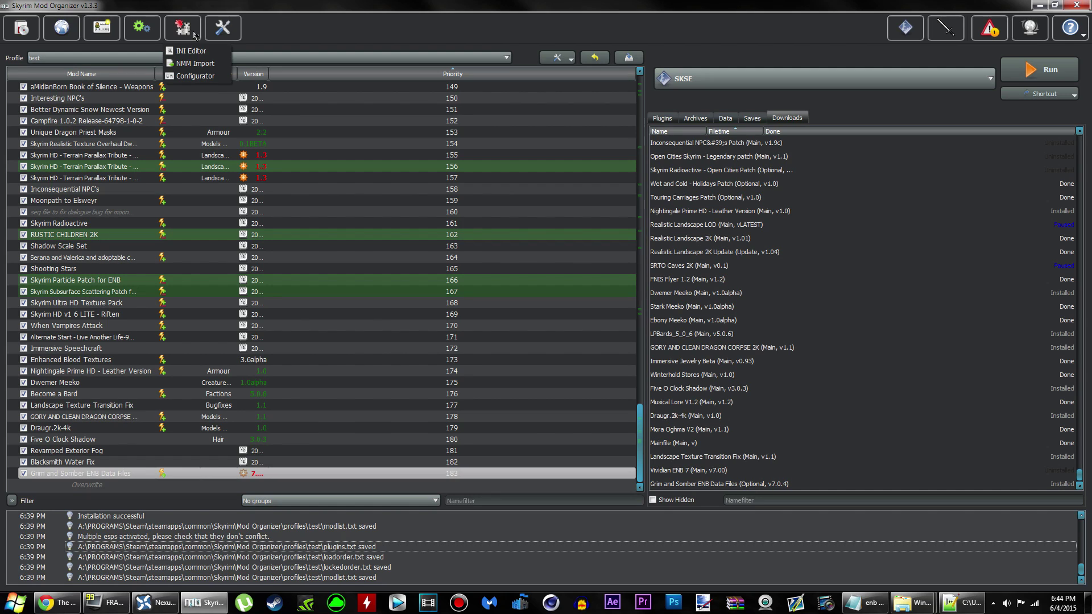
click(190, 51)
drag(484, 182, 146, 57)
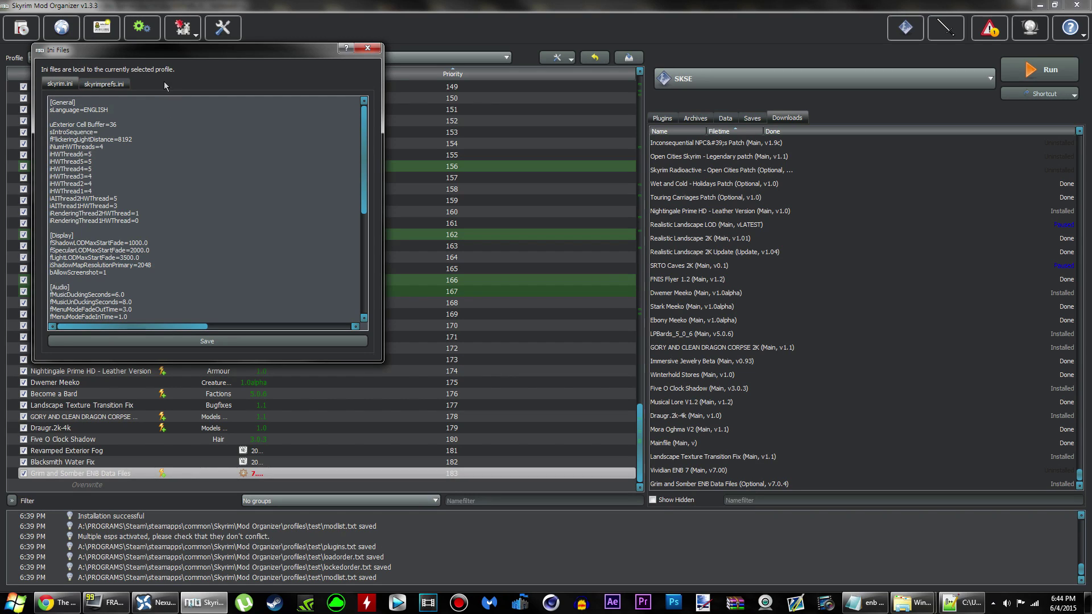
click(113, 87)
drag(135, 58, 122, 51)
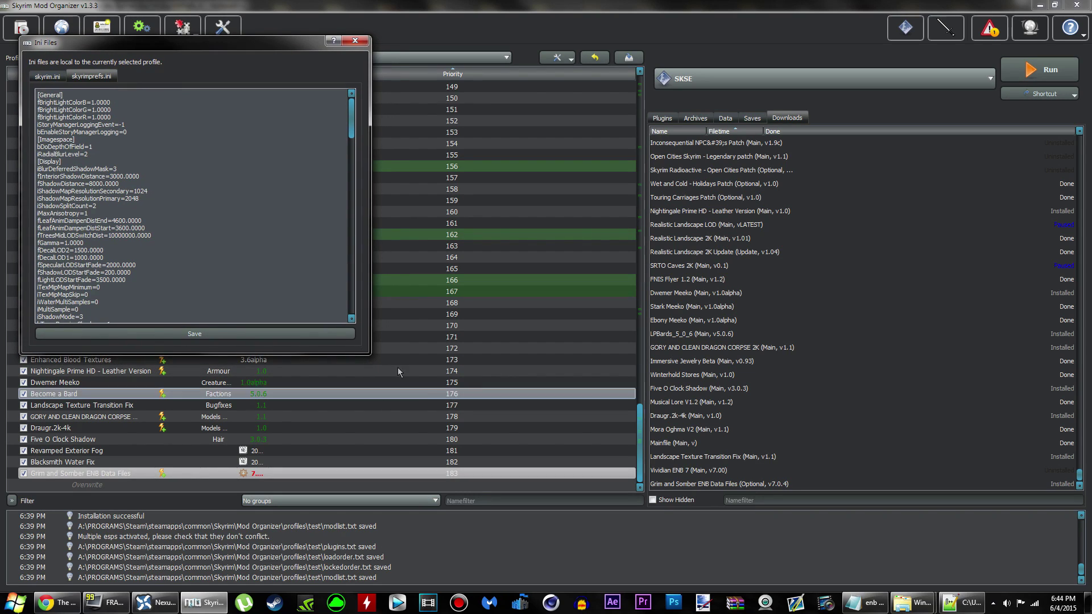
Step: Enlarge the Ini Files window, then switch to Chrome and copy the bFloatPointRenderTarget setting name from the installation instructions
drag(369, 356, 595, 553)
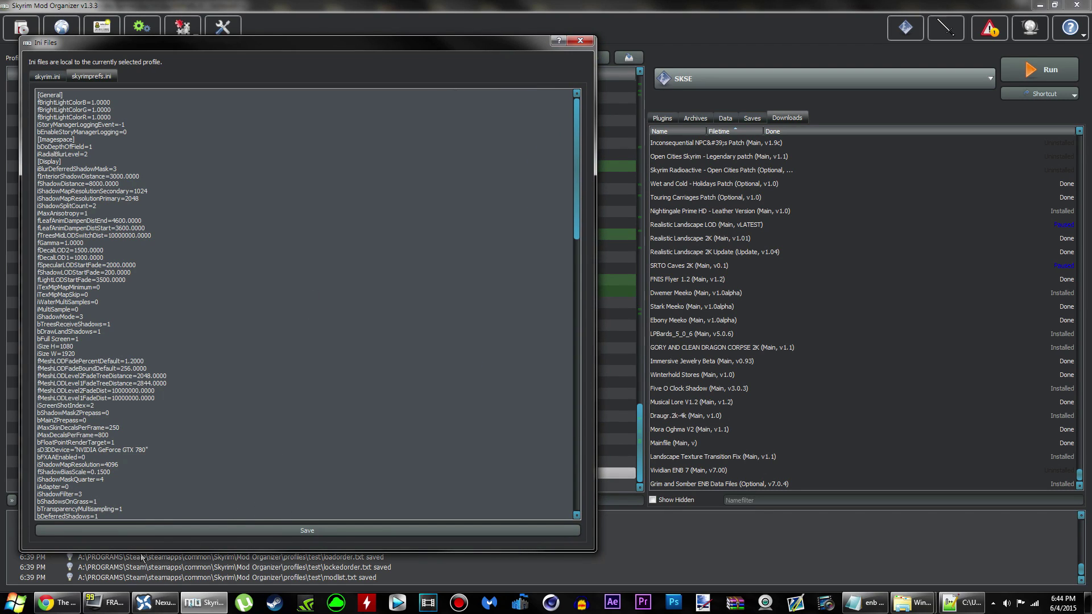
click(56, 602)
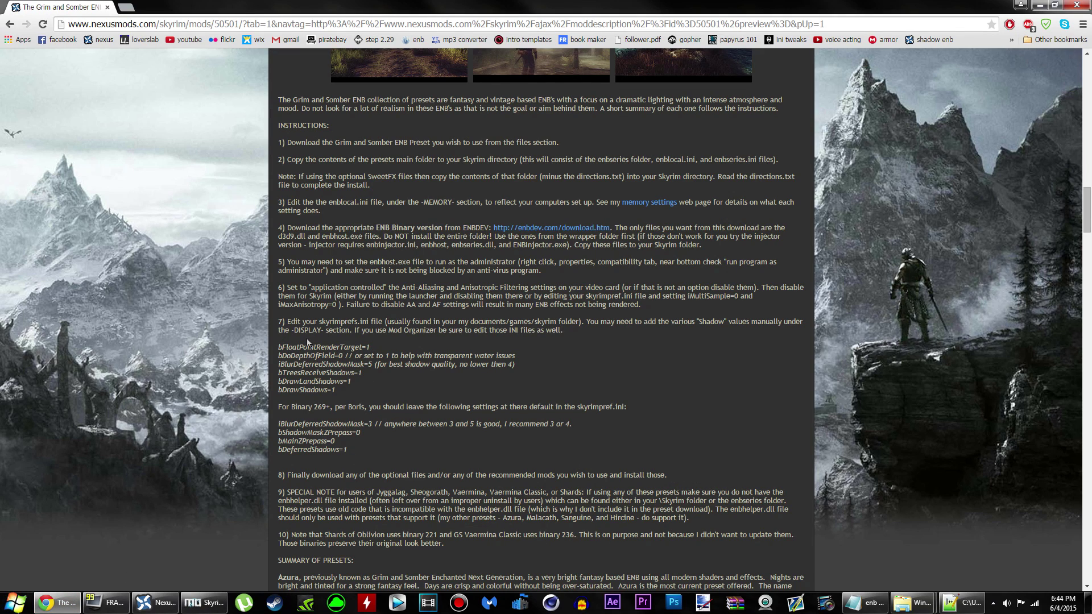
double_click(326, 347)
key(ctrl+c)
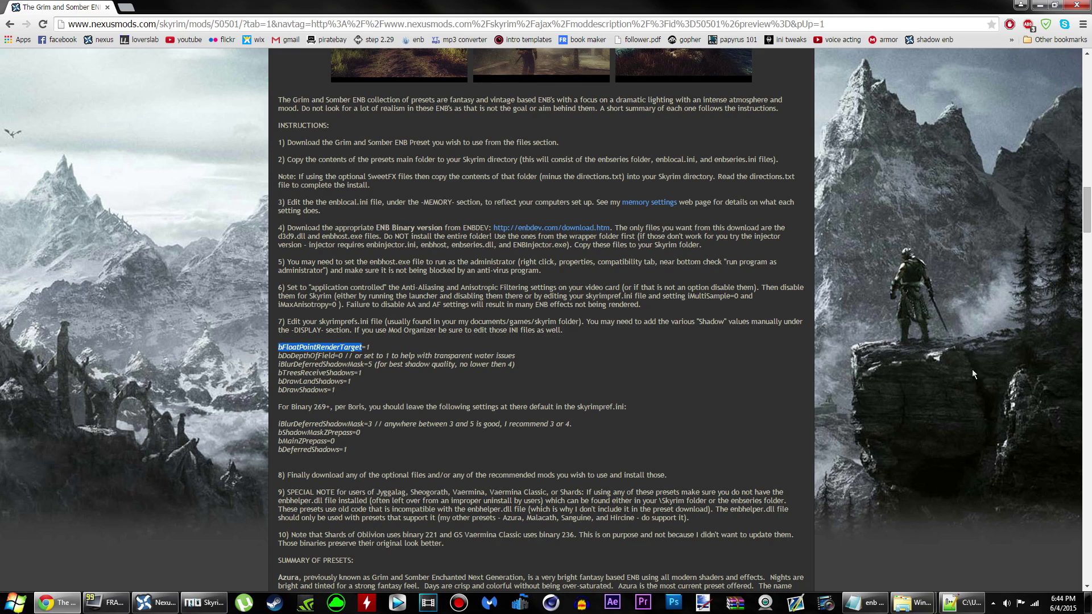
Step: Switch to Notepad++ and find bFloatPointRenderTarget in SkyrimPrefs.ini to check its value
click(961, 603)
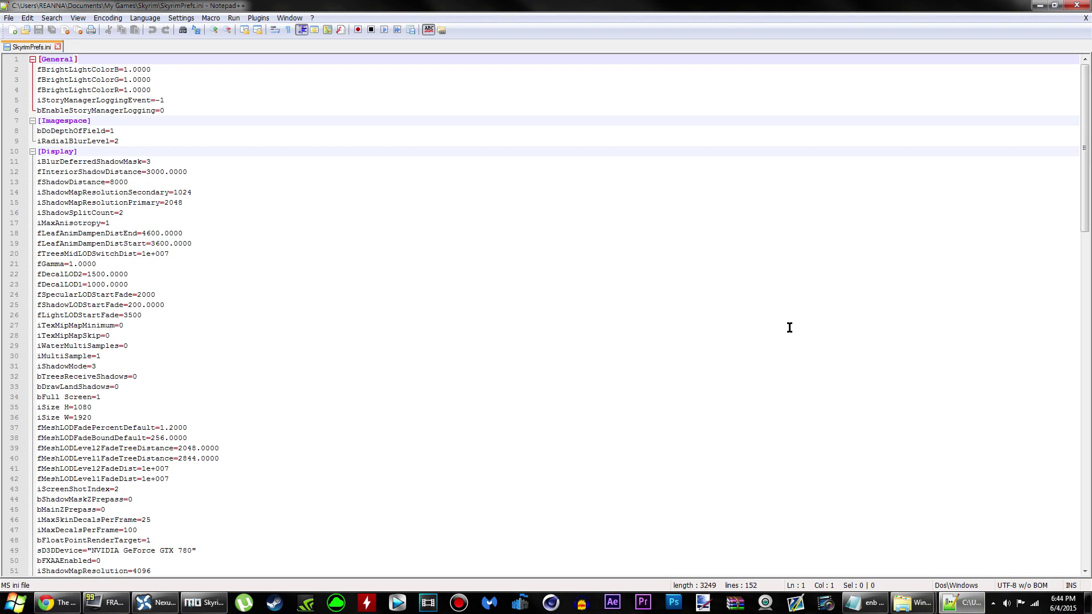
key(ctrl+f)
drag(605, 209, 630, 168)
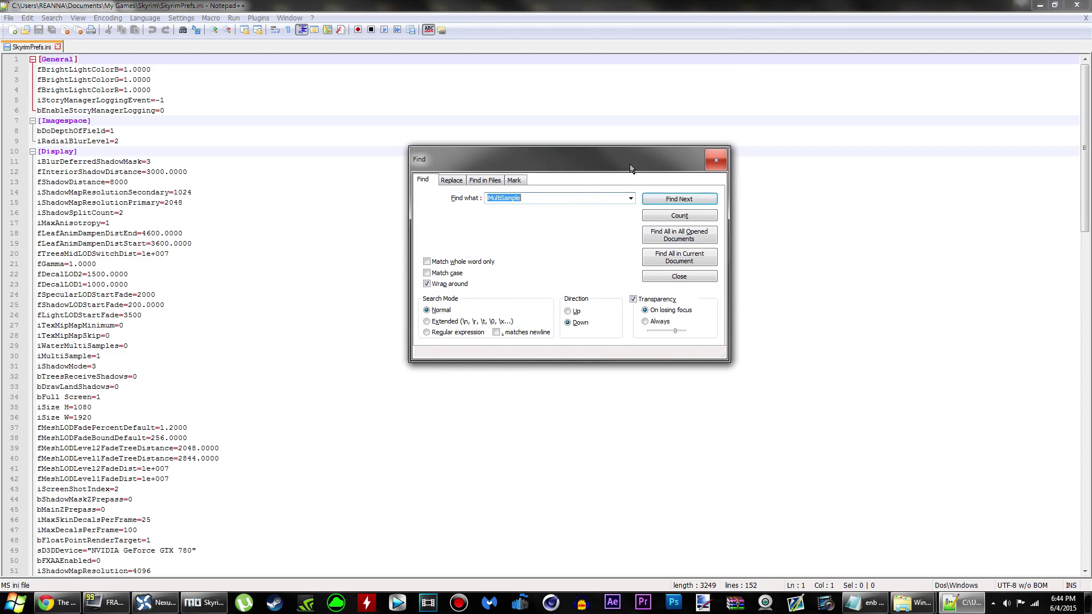
key(ctrl+v)
click(690, 200)
key(ctrl+c)
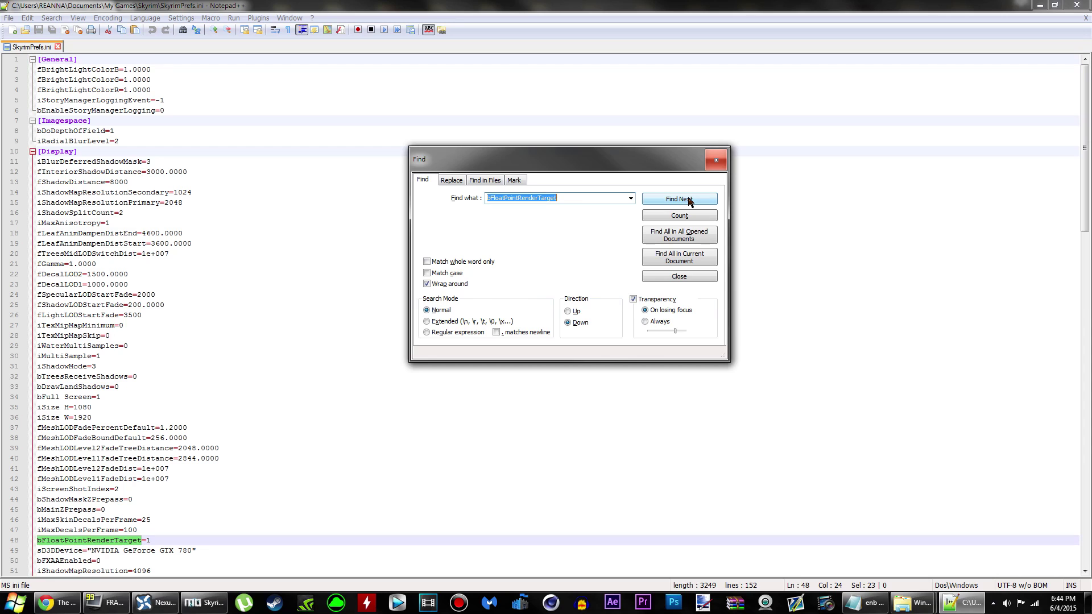
click(713, 164)
scroll(402, 353, down, 4)
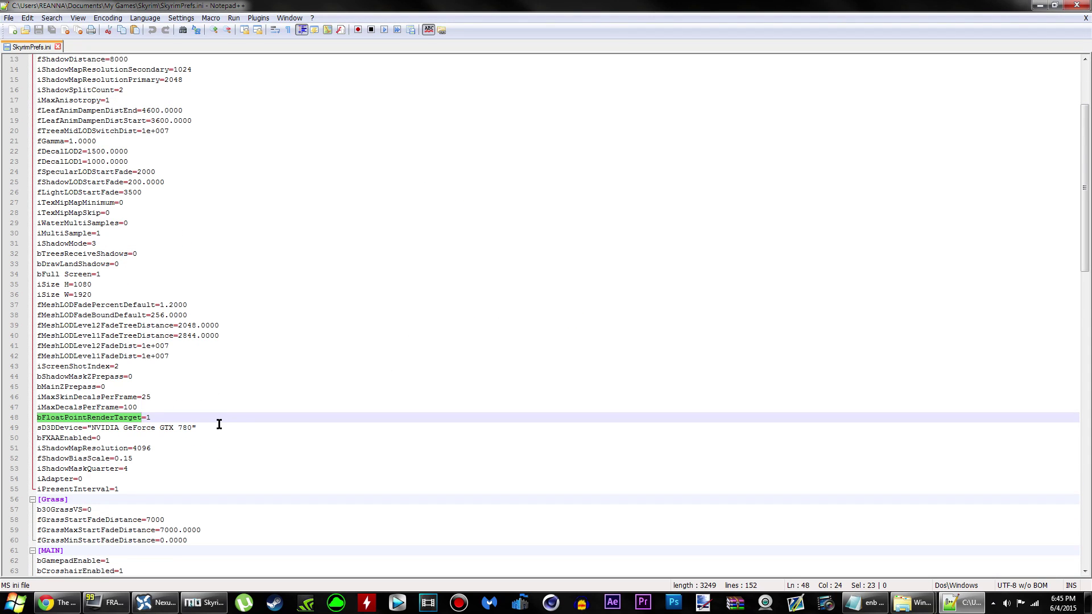
click(156, 419)
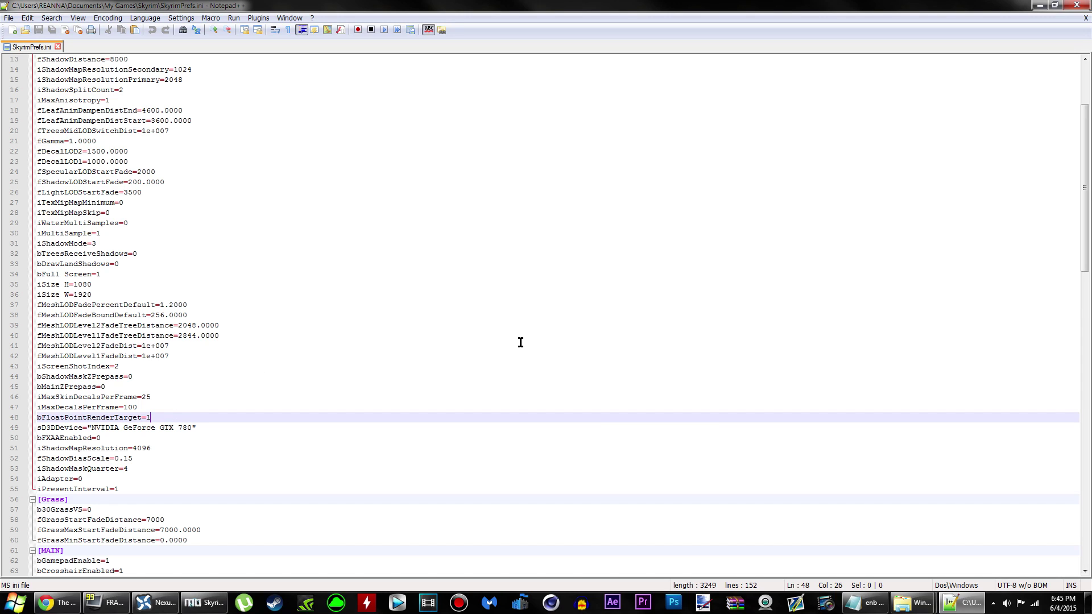
Step: Switch to Mod Organizer and find bFloatPointRenderTarget in the profile's skyrimprefs.ini to check its value
click(205, 603)
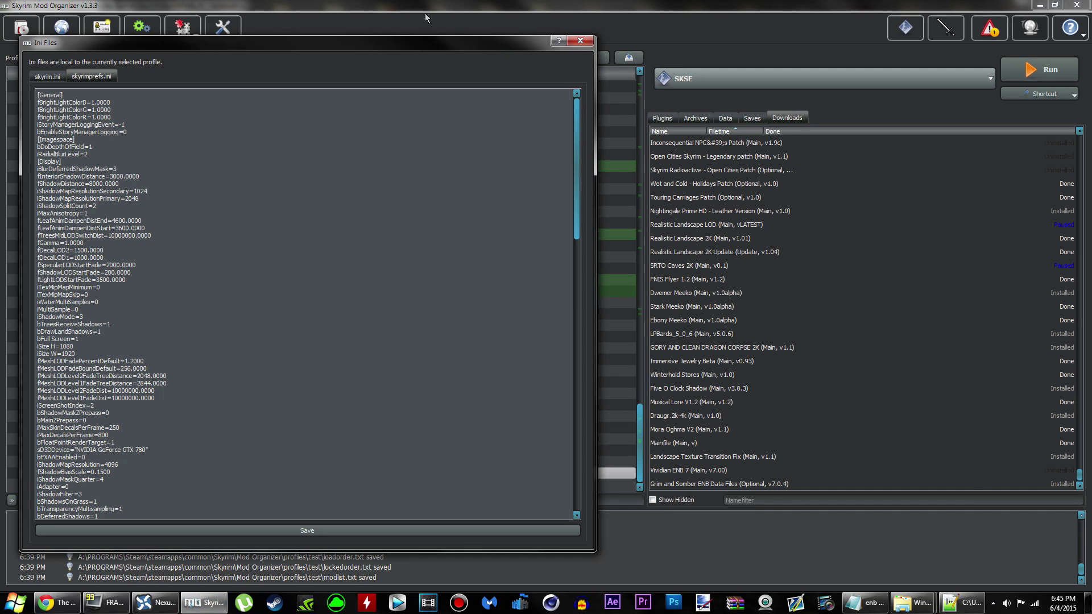
click(373, 170)
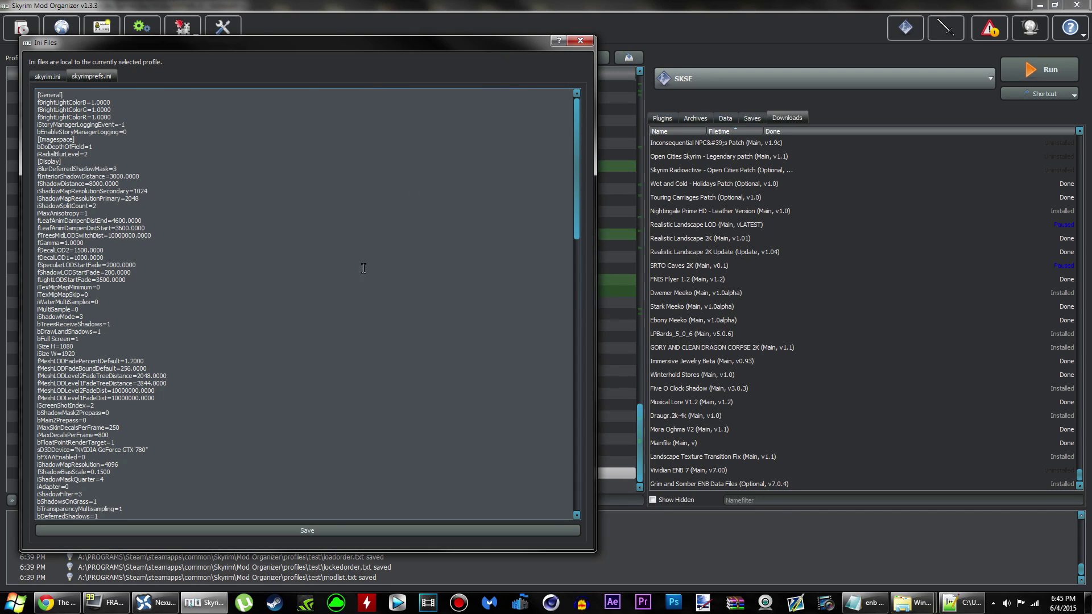
key(ctrl+f)
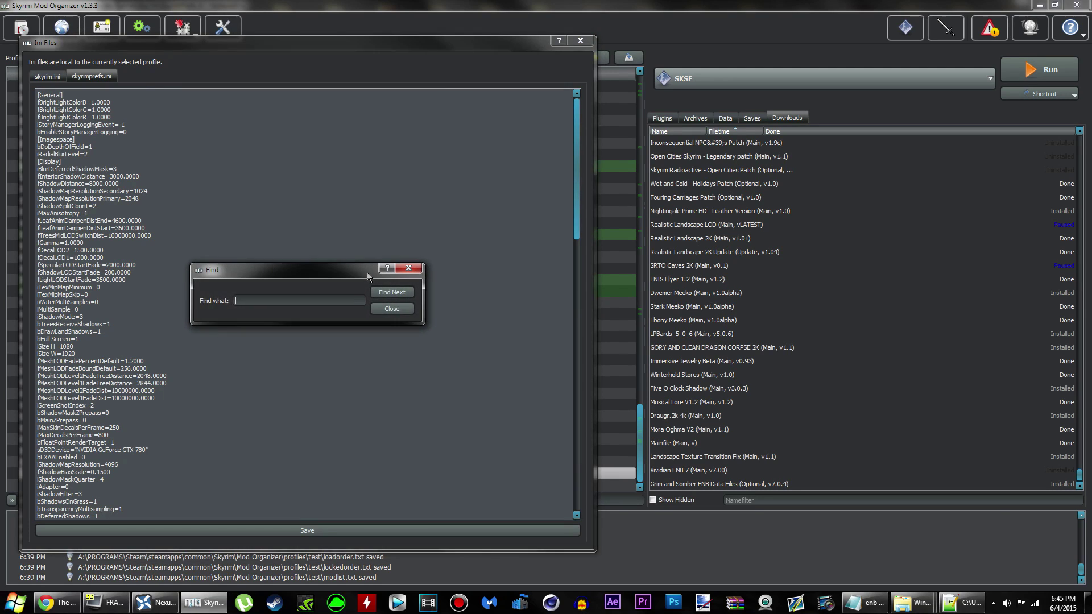
key(ctrl+v)
click(453, 244)
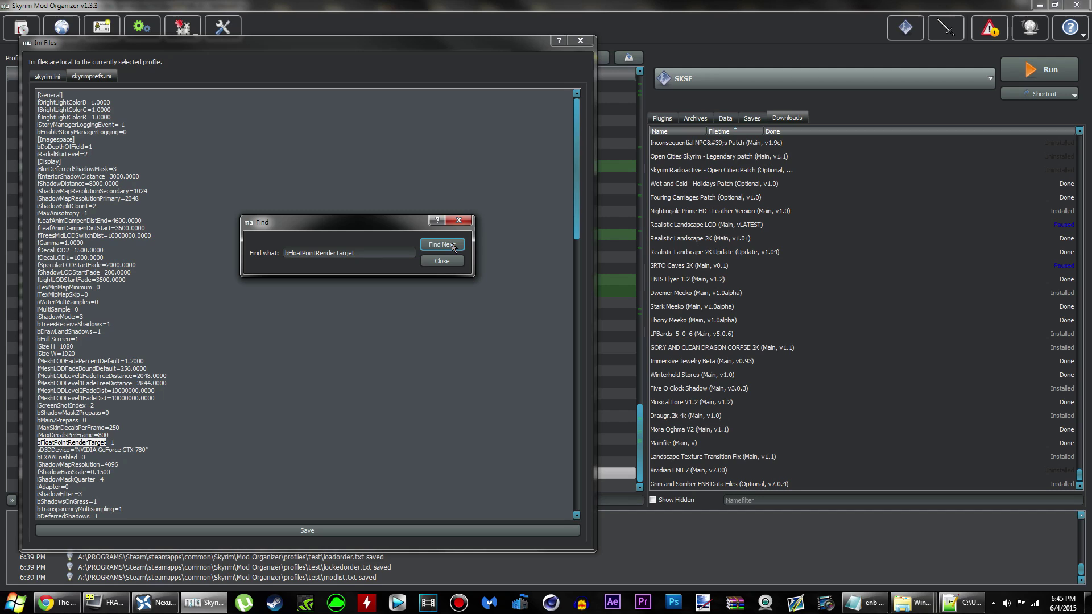
click(448, 262)
scroll(300, 340, down, 5)
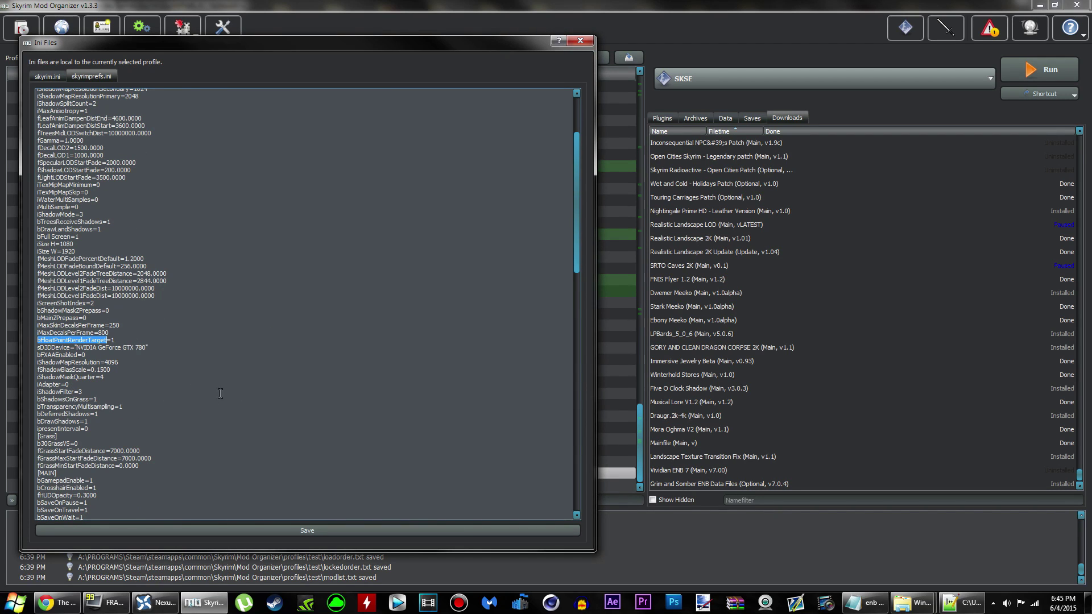
scroll(175, 361, up, 5)
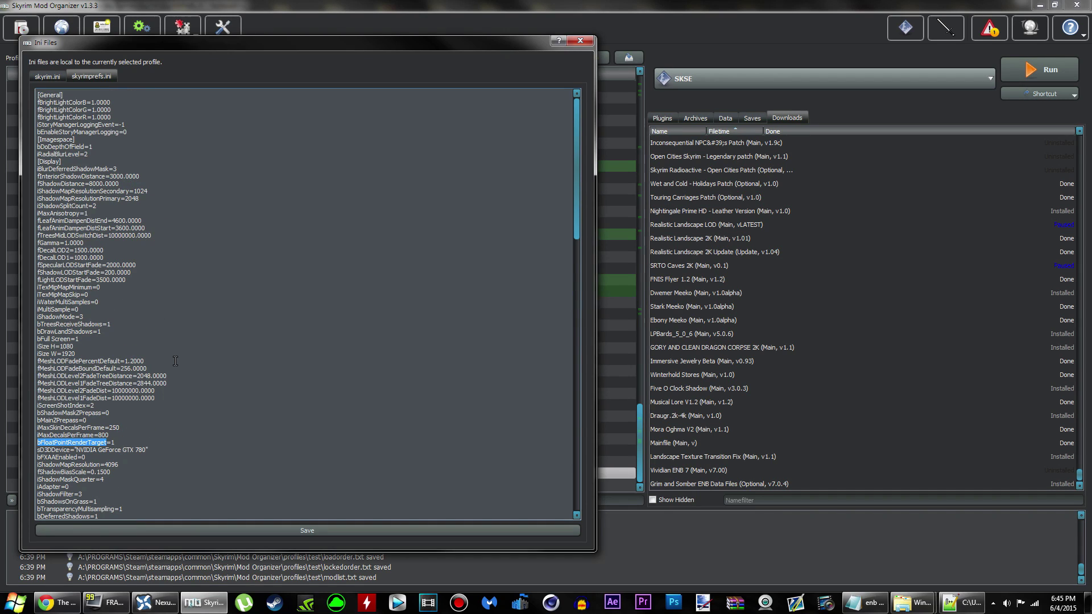
Step: Copy the bDoDepthOfField setting name from the instructions in Chrome and find it in SkyrimPrefs.ini in Notepad++
click(56, 602)
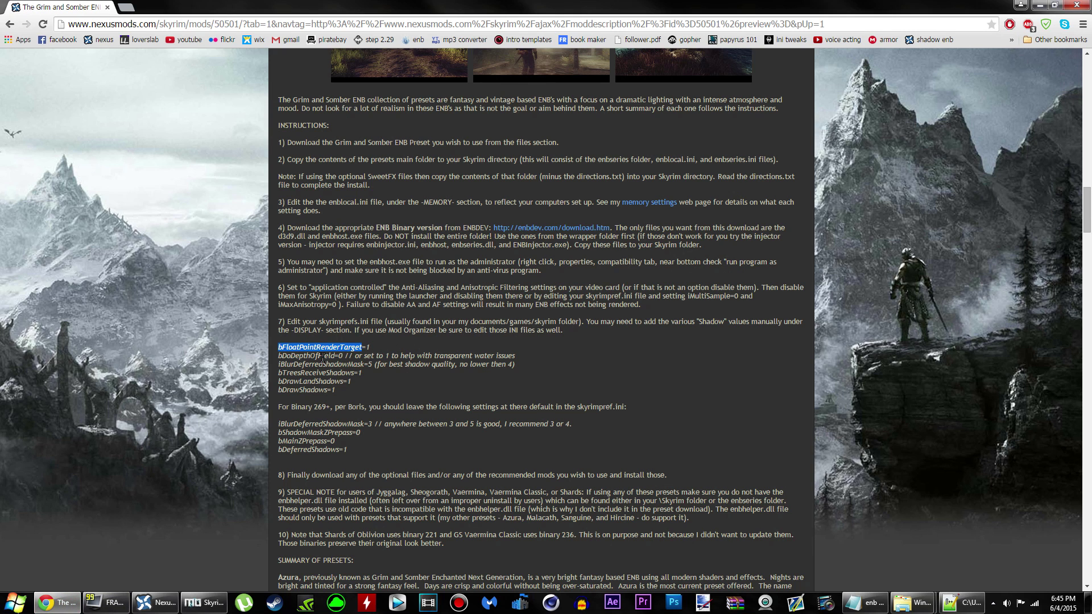
double_click(322, 356)
key(ctrl+c)
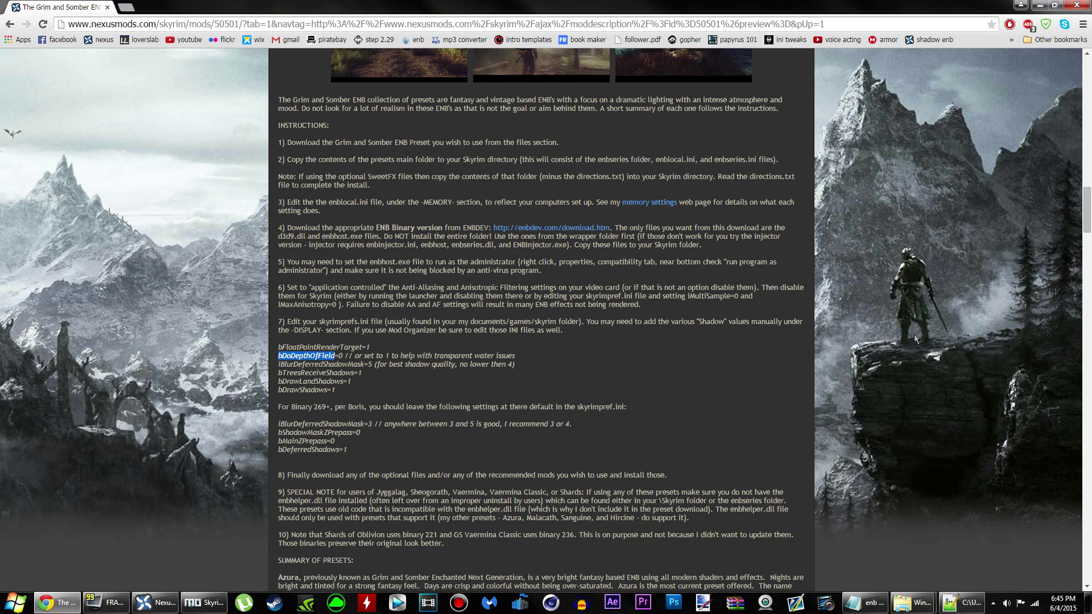
click(967, 601)
key(ctrl+f)
key(ctrl+v)
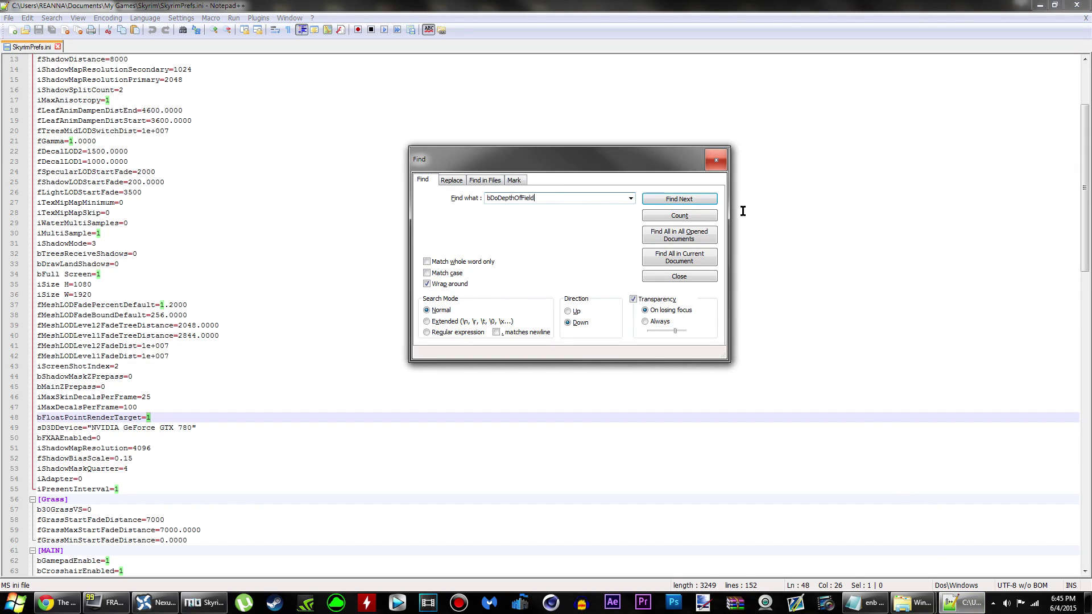
click(677, 208)
key(ctrl+c)
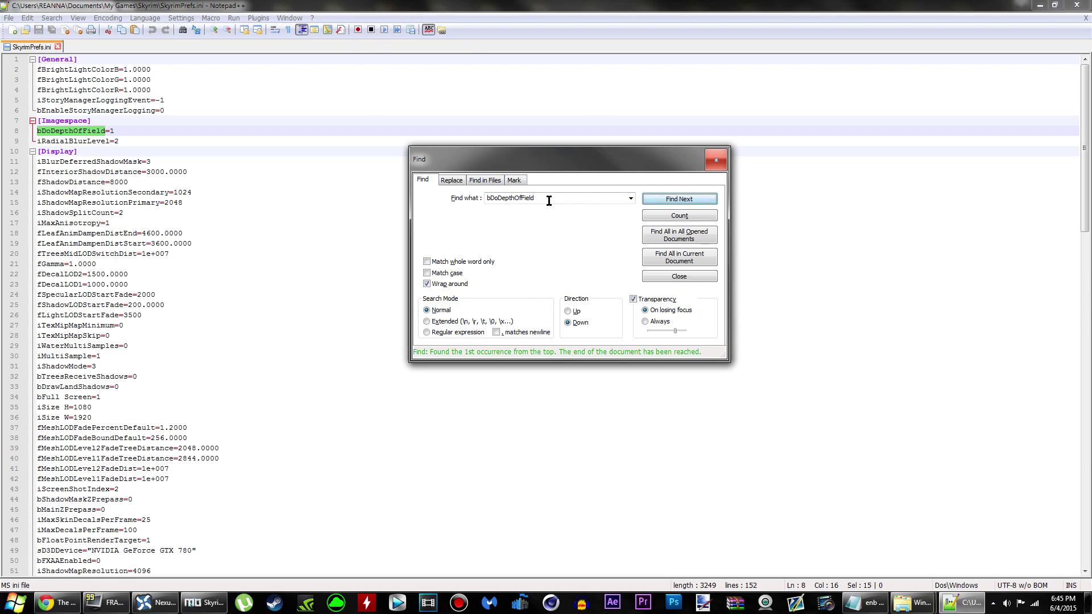
click(717, 165)
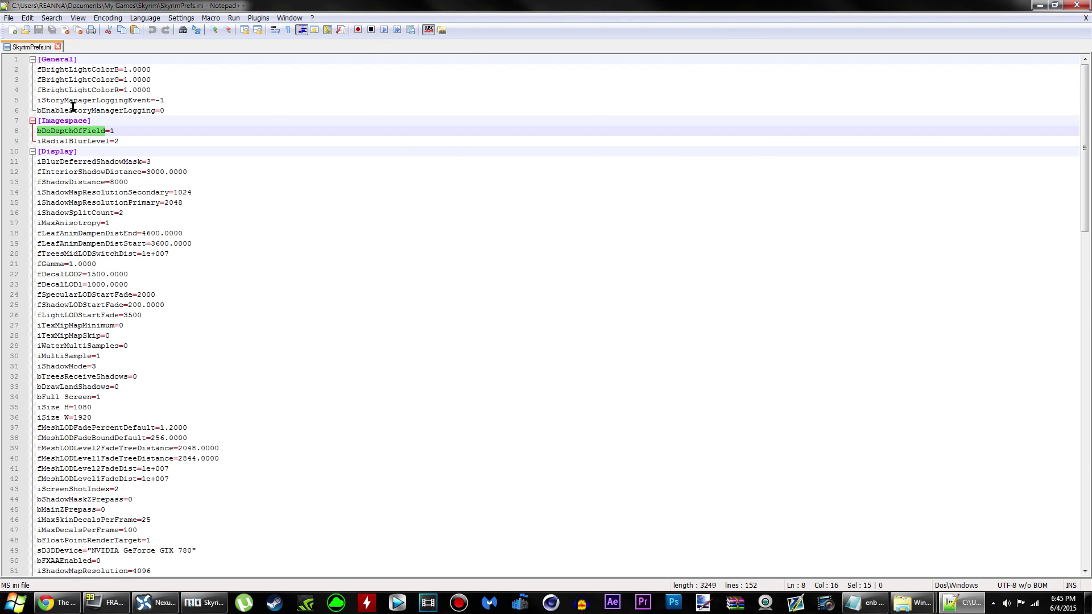
click(120, 130)
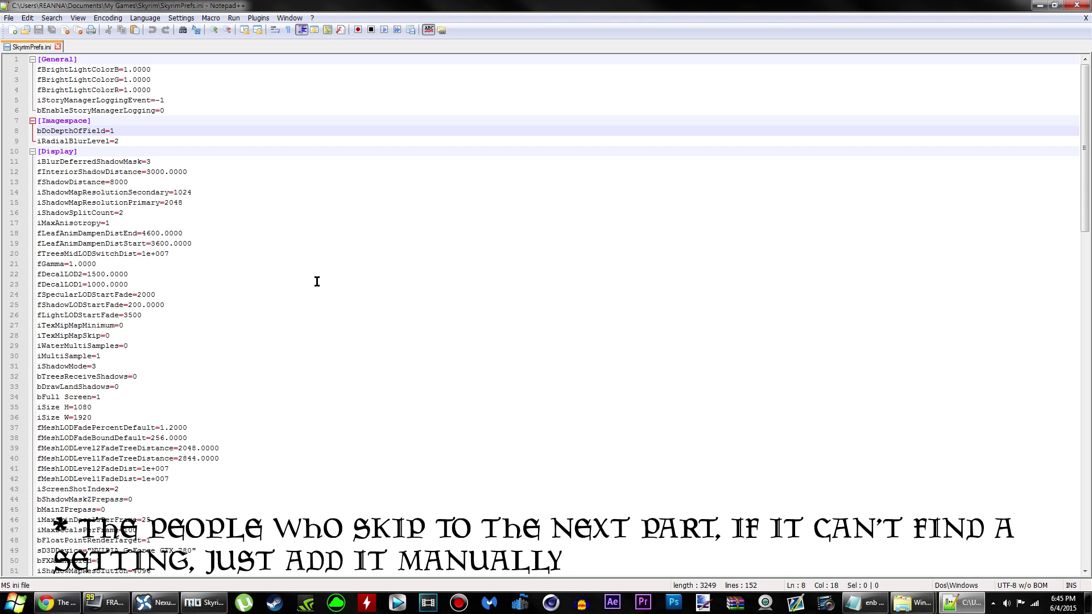
scroll(268, 278, down, 4)
scroll(217, 411, up, 4)
Step: Switch to Mod Organizer, find bDoDepthOfField in the profile's skyrimprefs.ini and set it to 0
click(205, 602)
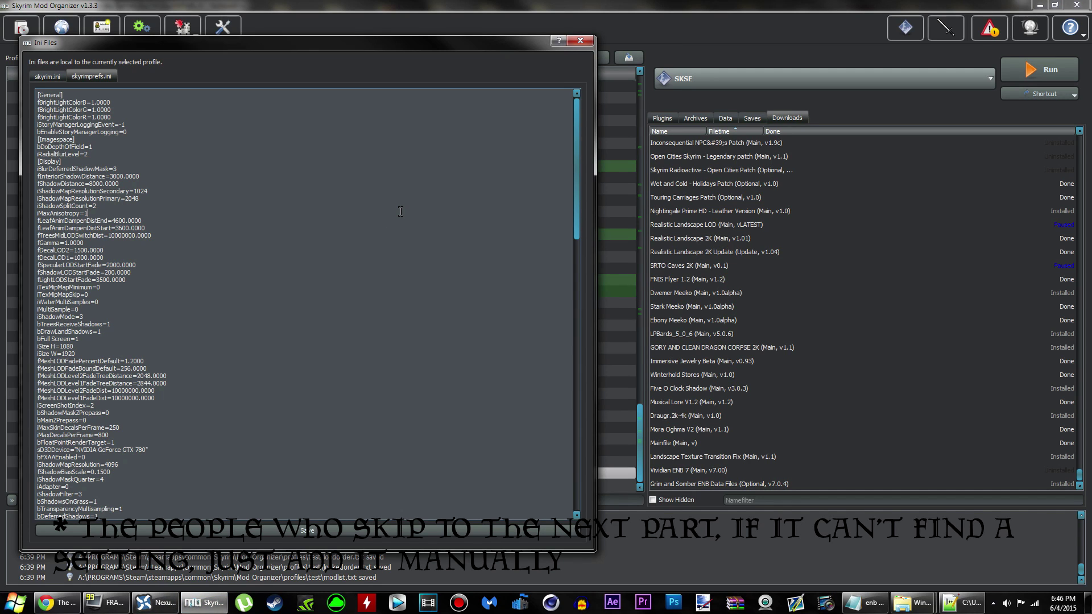
key(ctrl+f)
text(bFloatPointRenderTarget)
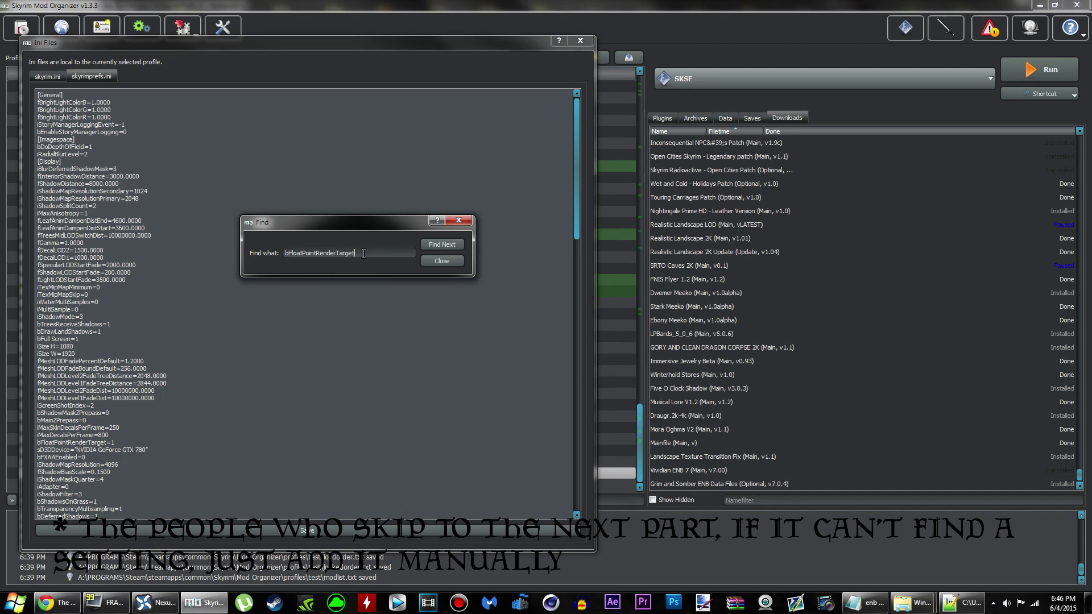
drag(367, 253, 269, 258)
key(ctrl+v)
click(452, 246)
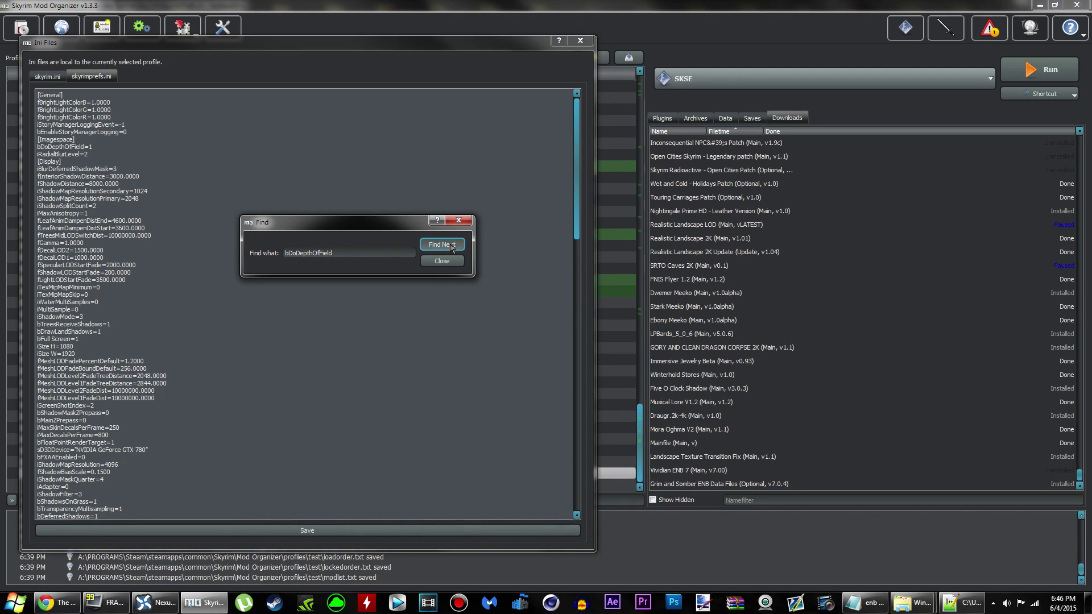
drag(383, 228, 418, 186)
click(477, 203)
click(477, 219)
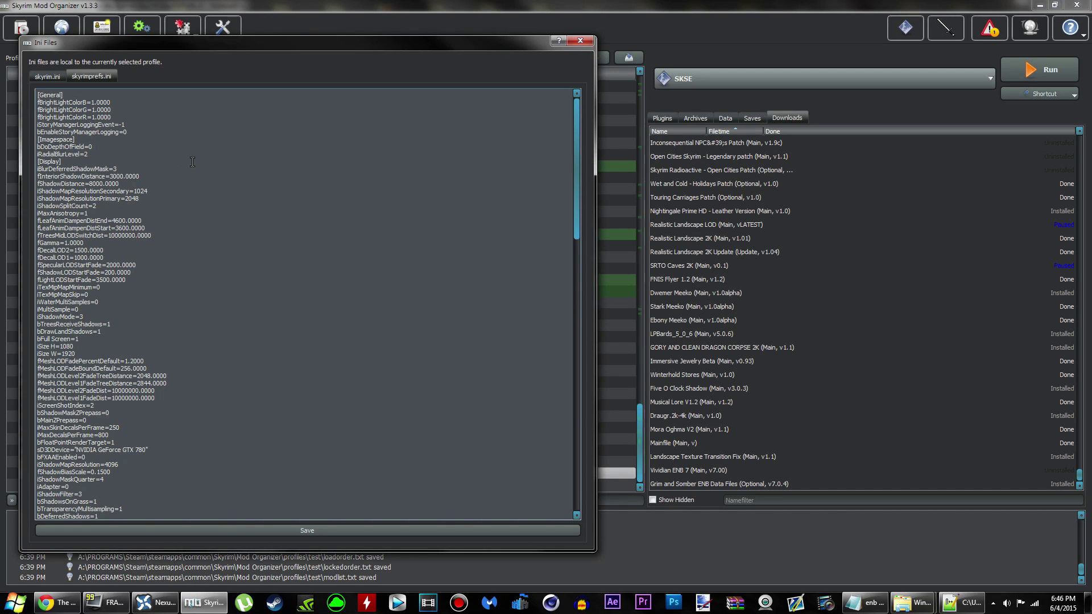
Step: Switch to Chrome and compare the iBlurDeferredShadowMask instruction with the settings listed for Binary 269+
click(57, 602)
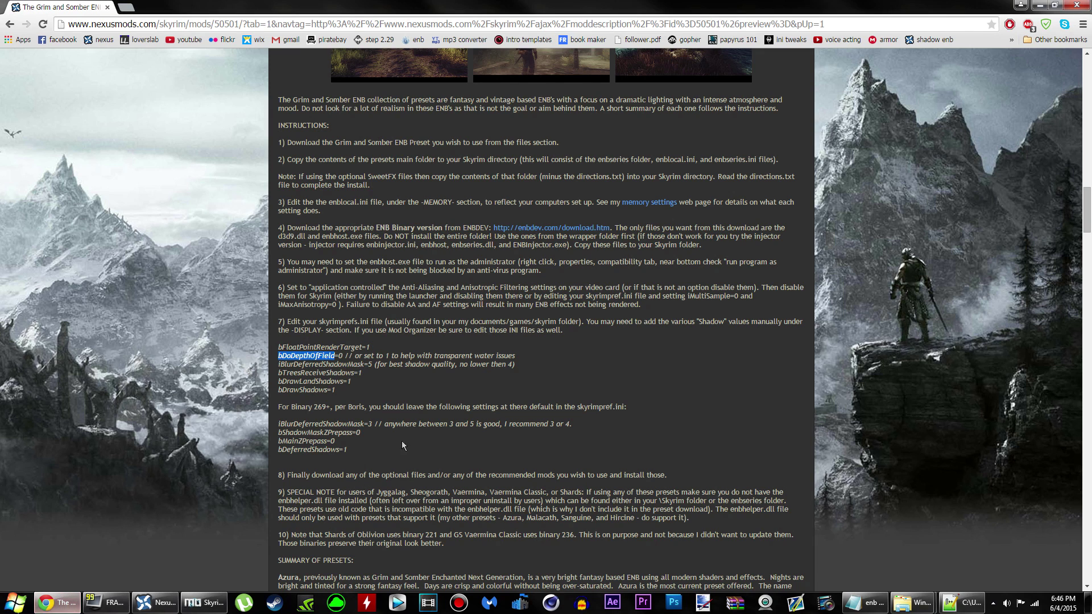
double_click(338, 364)
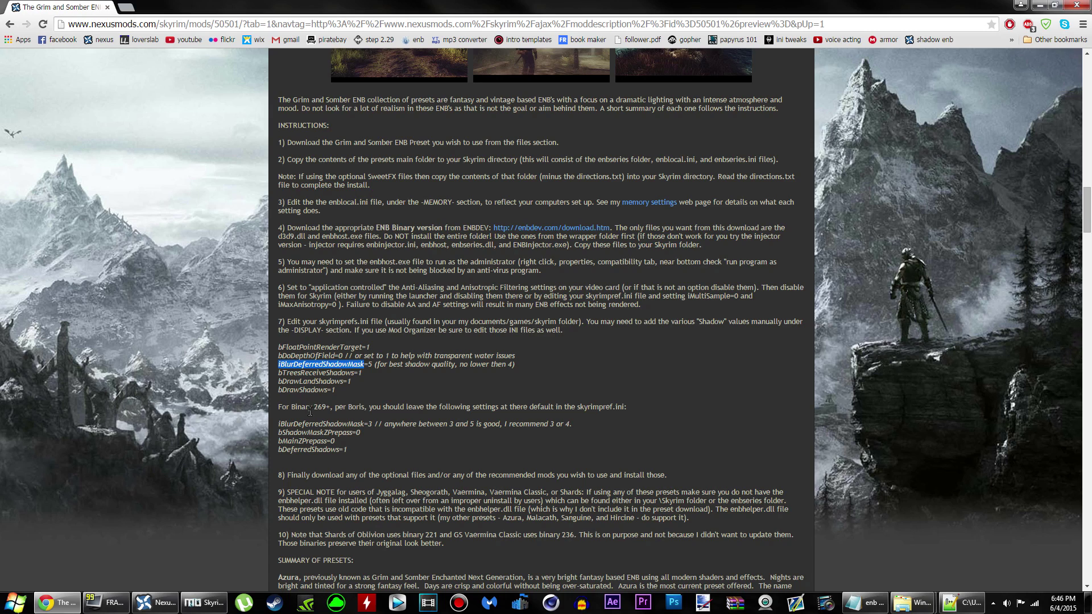
drag(315, 407, 361, 455)
click(334, 405)
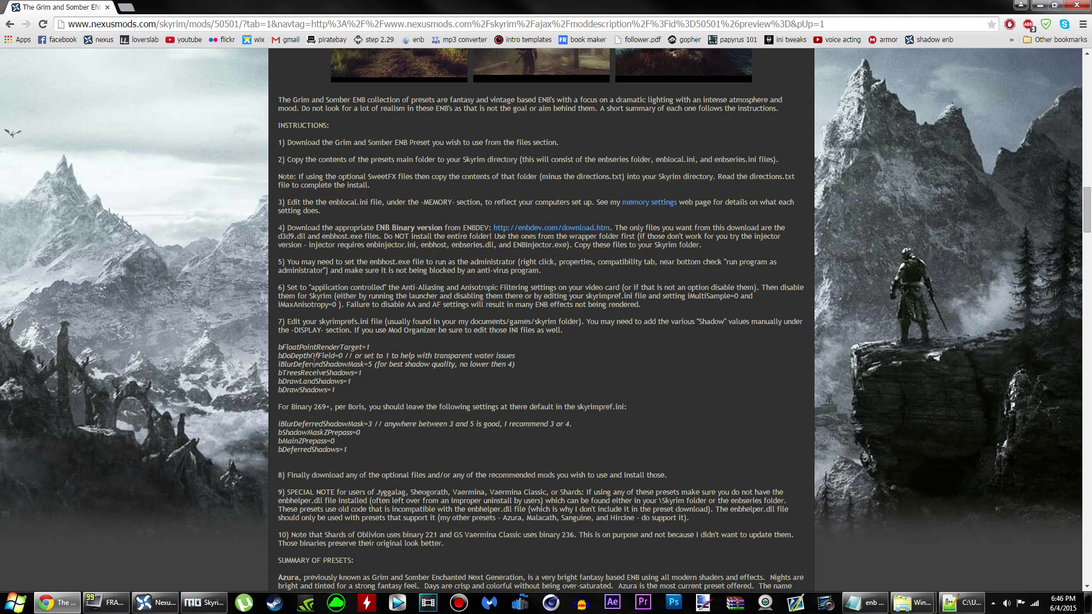
drag(314, 363, 370, 363)
click(372, 363)
Step: Copy the bTreesReceiveShadows setting name from the instructions and find it in SkyrimPrefs.ini in Notepad++
double_click(325, 373)
key(ctrl+c)
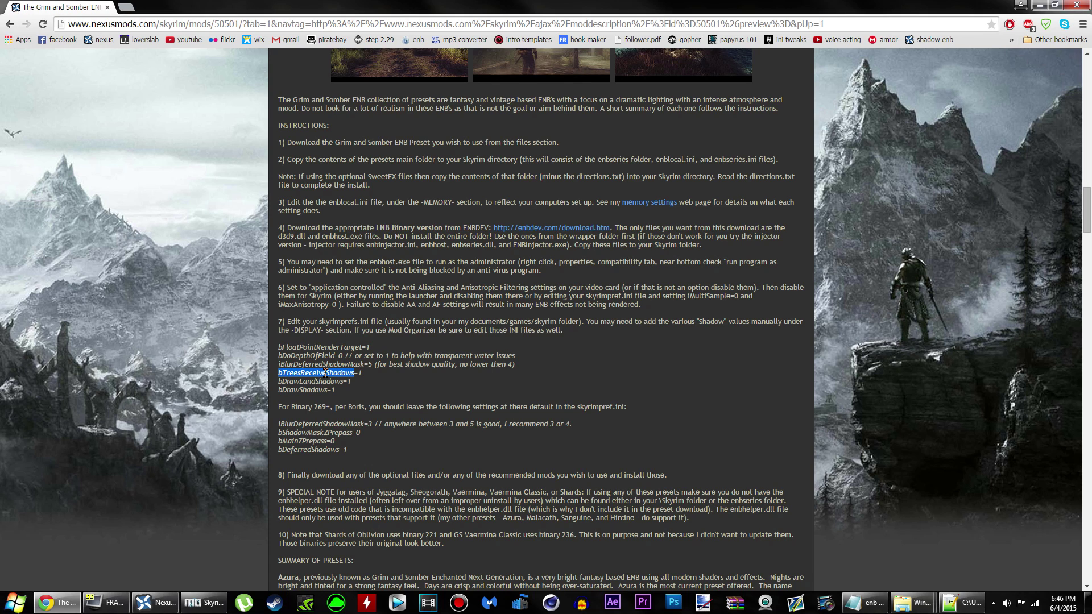
click(967, 603)
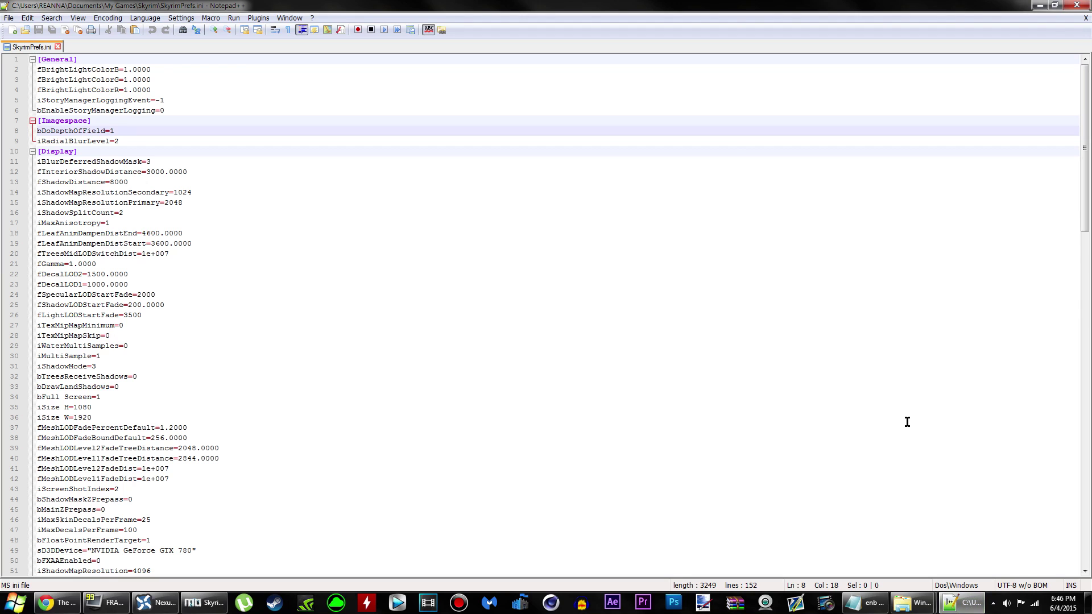
key(ctrl+f)
key(ctrl+v)
click(706, 201)
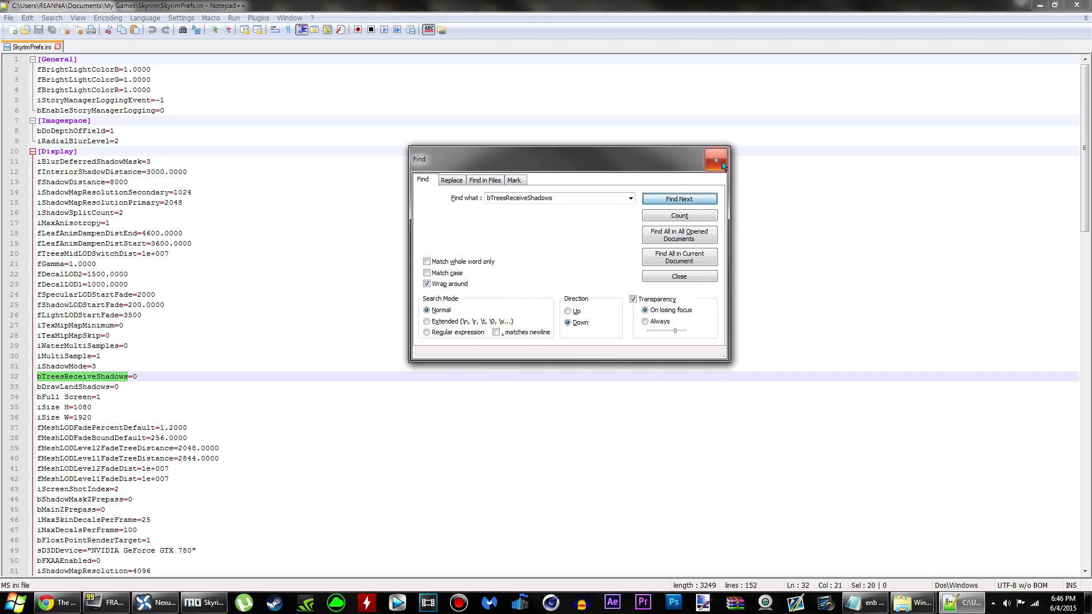
click(717, 160)
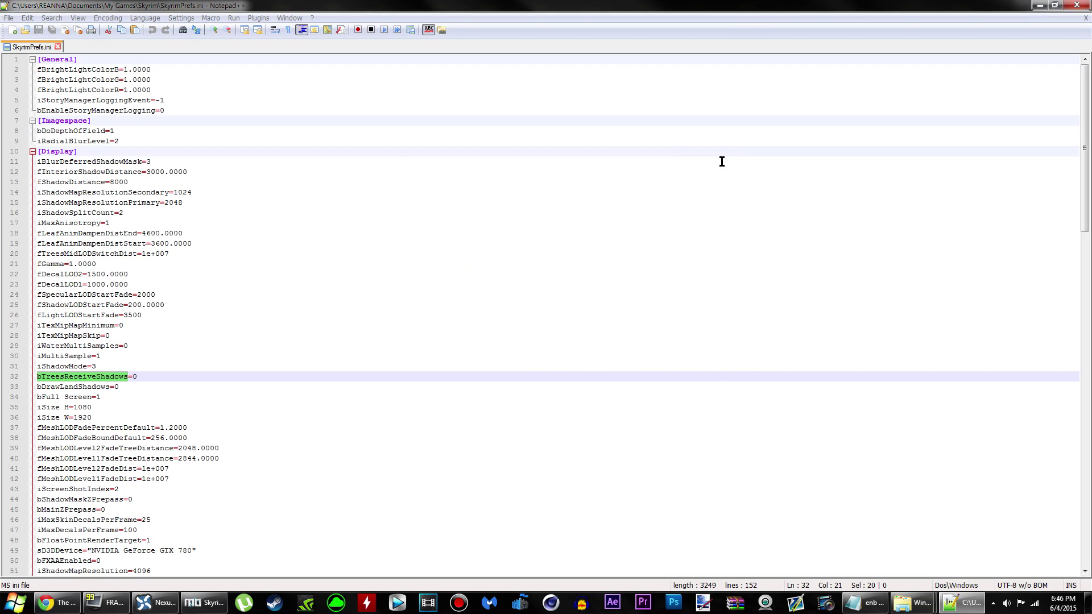
Step: Switch to Mod Organizer and find bTreesReceiveShadows in the profile's skyrimprefs.ini to check its value
click(205, 602)
key(ctrl+f)
drag(368, 208, 304, 204)
key(ctrl+v)
click(477, 203)
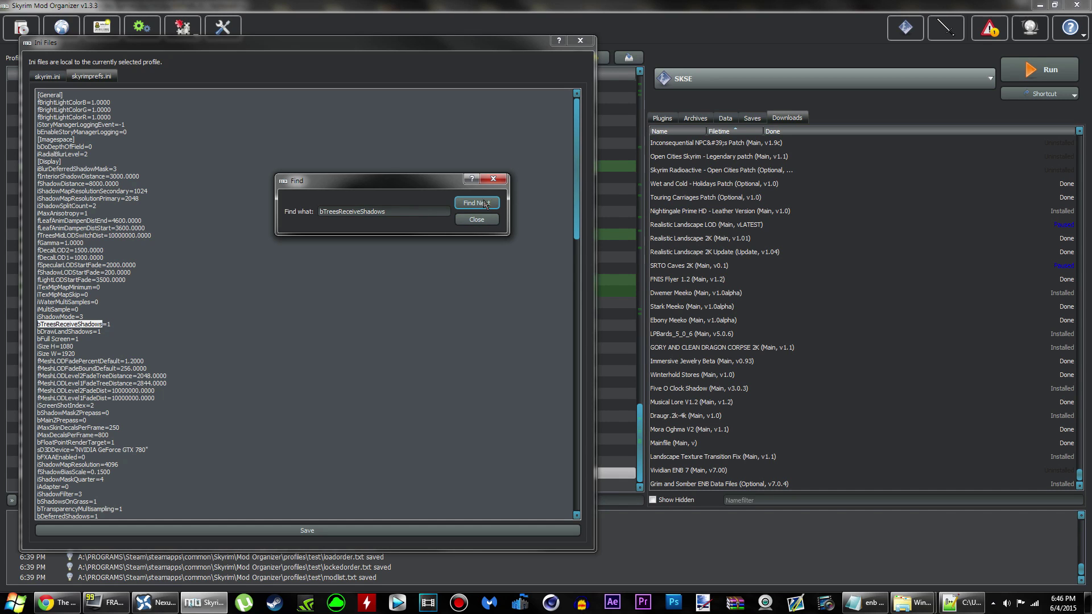
click(493, 179)
Step: Copy the bDrawLandShadows setting name from the instructions in Chrome and find it in SkyrimPrefs.ini in Notepad++
click(57, 603)
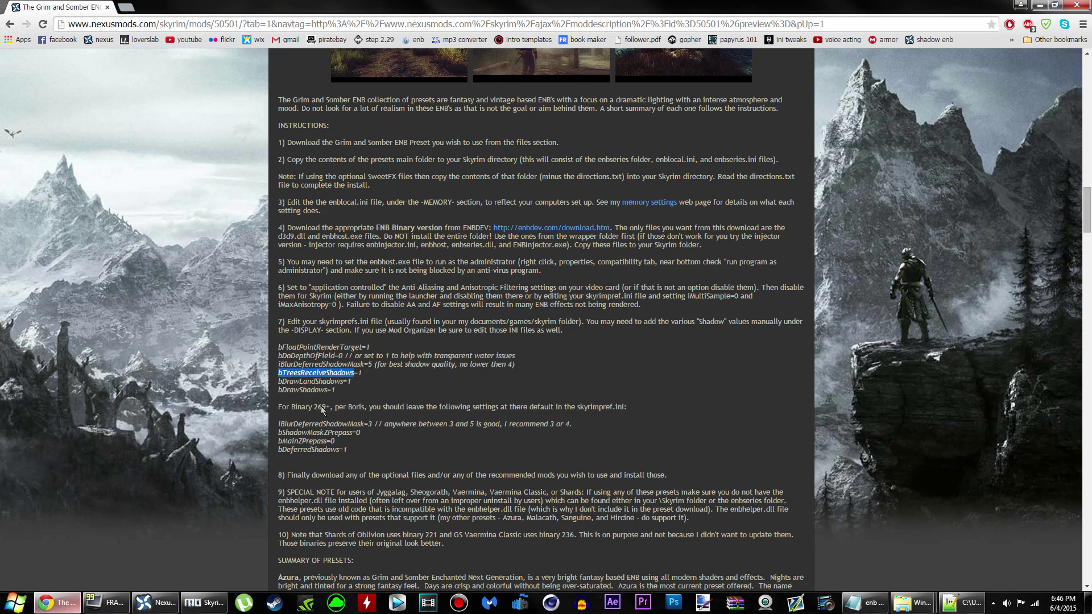
double_click(330, 381)
key(ctrl+c)
click(962, 603)
key(ctrl+f)
key(ctrl+v)
click(679, 198)
click(716, 159)
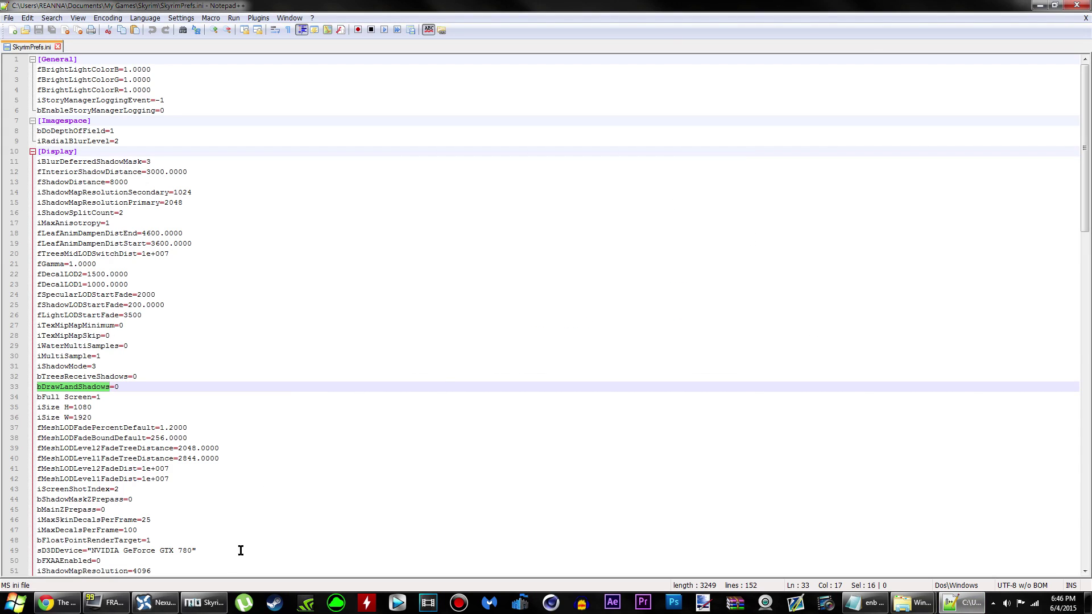
Step: Switch to Mod Organizer and find bDrawLandShadows in the profile's skyrimprefs.ini to check its value
click(204, 603)
key(ctrl+f)
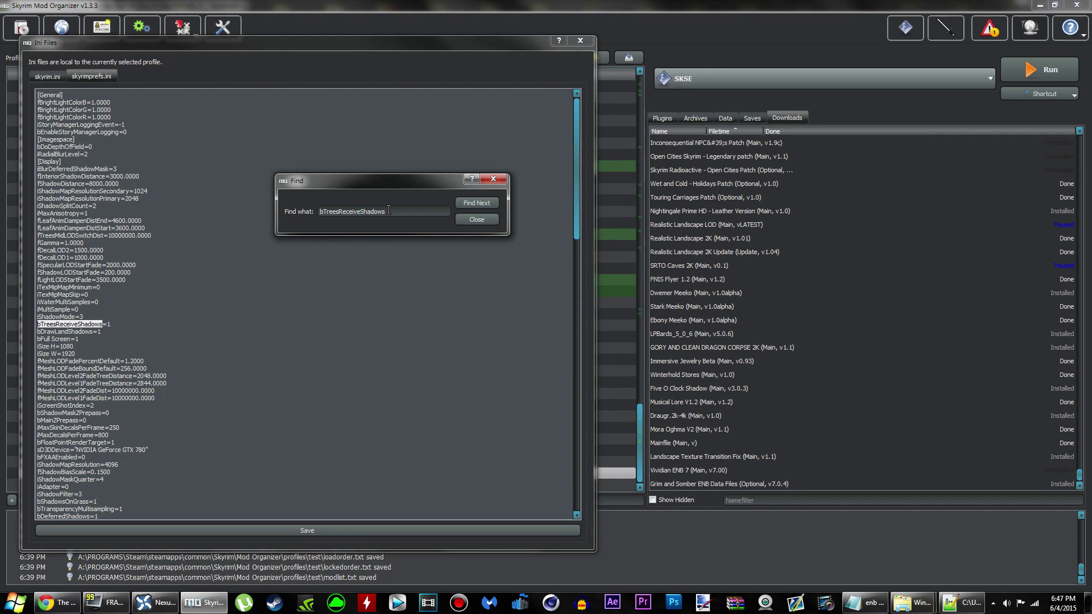
drag(388, 211, 292, 212)
key(ctrl+v)
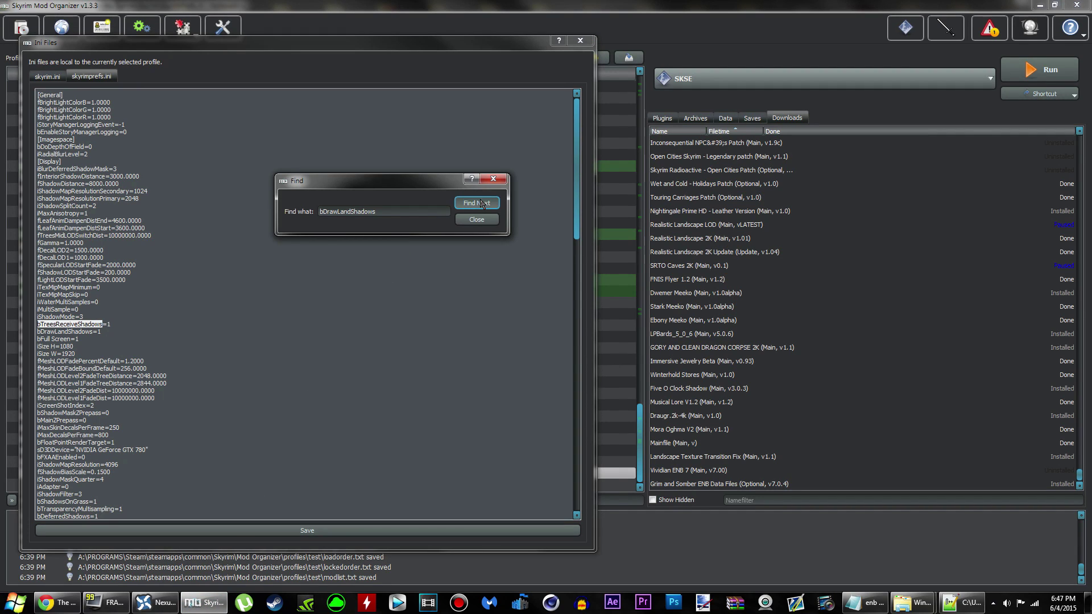
click(480, 204)
click(476, 219)
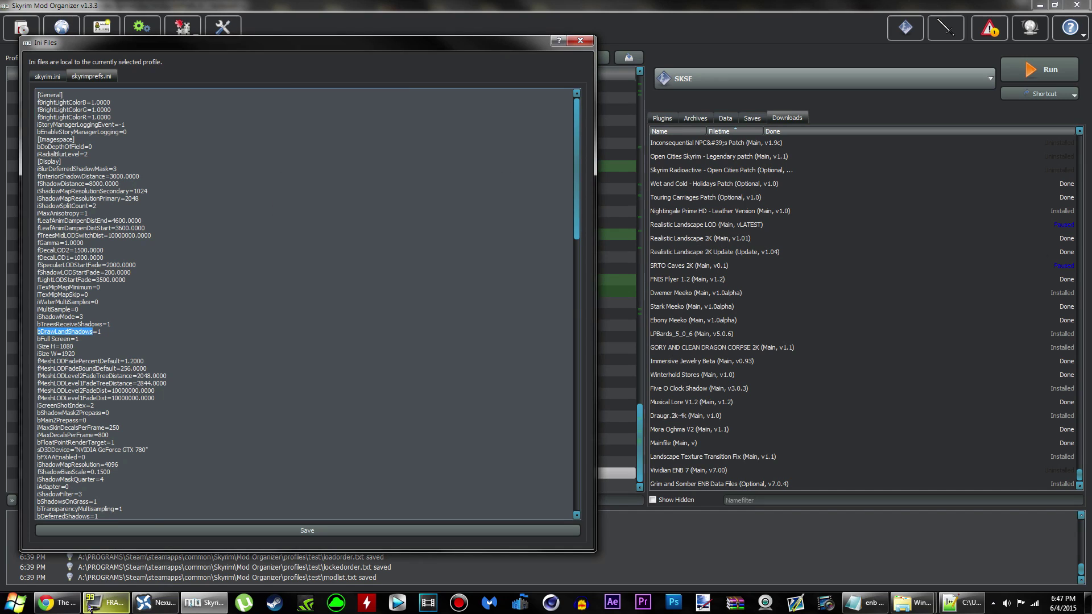
Step: Copy the bDrawShadows setting name from the instructions in Chrome and search for it in SkyrimPrefs.ini in Notepad++
click(60, 603)
double_click(297, 389)
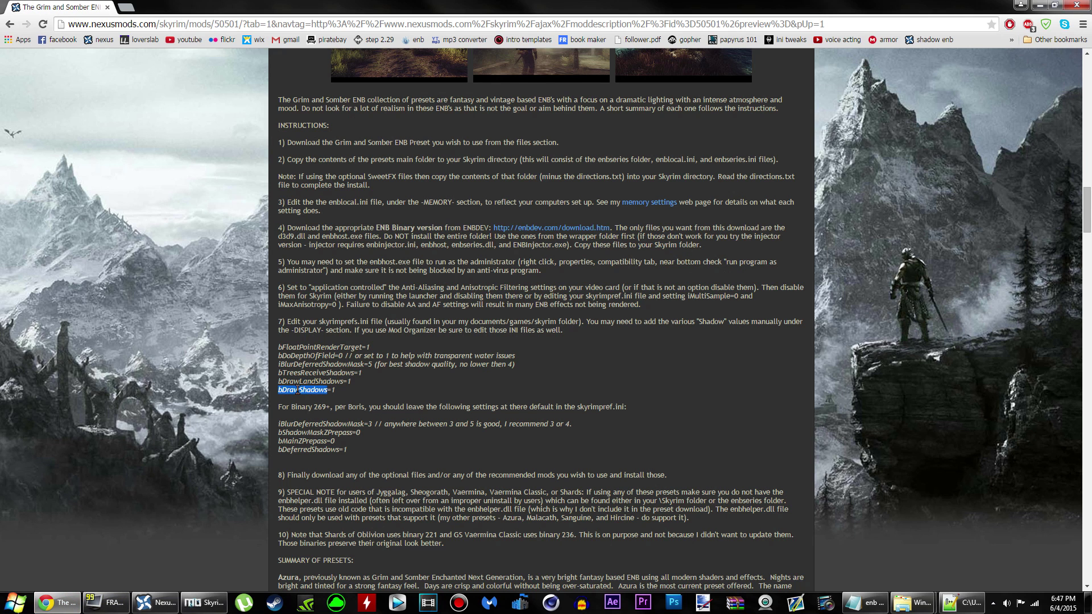
click(962, 603)
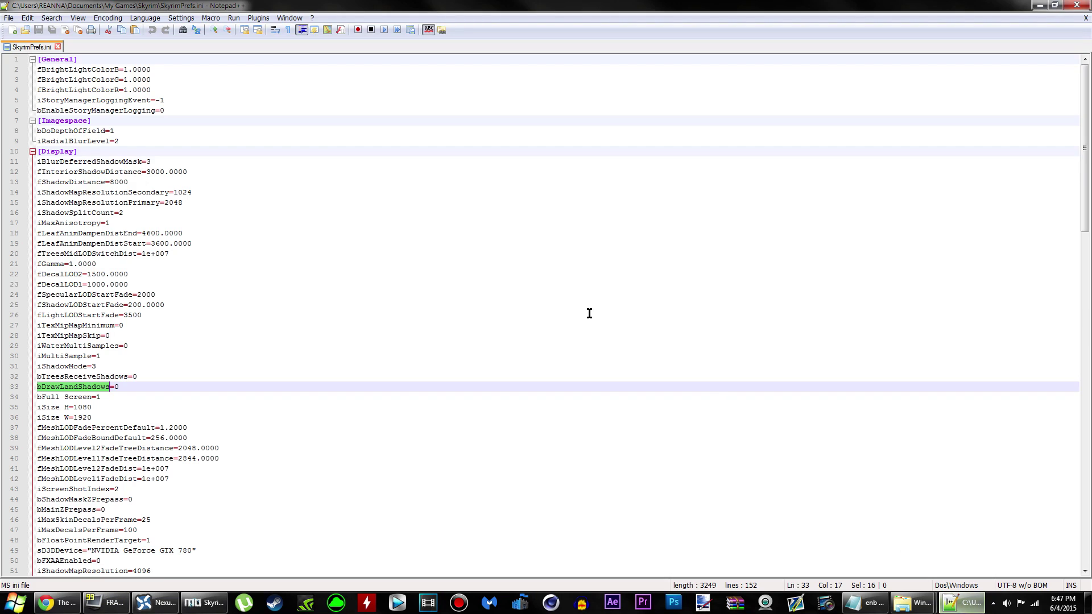
key(ctrl+f)
key(ctrl+v)
click(691, 199)
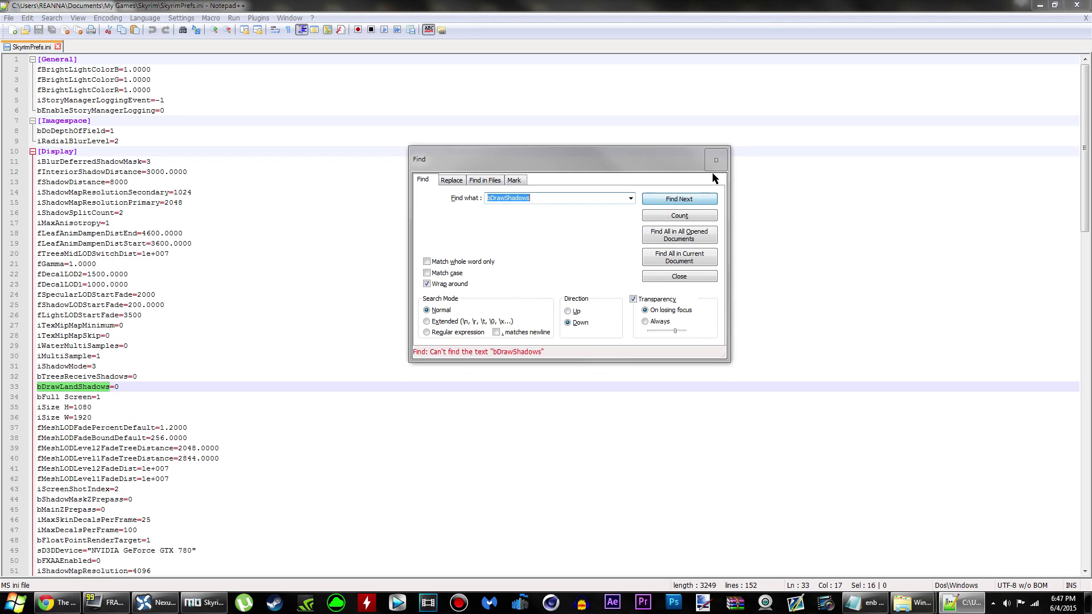
drag(580, 170, 510, 159)
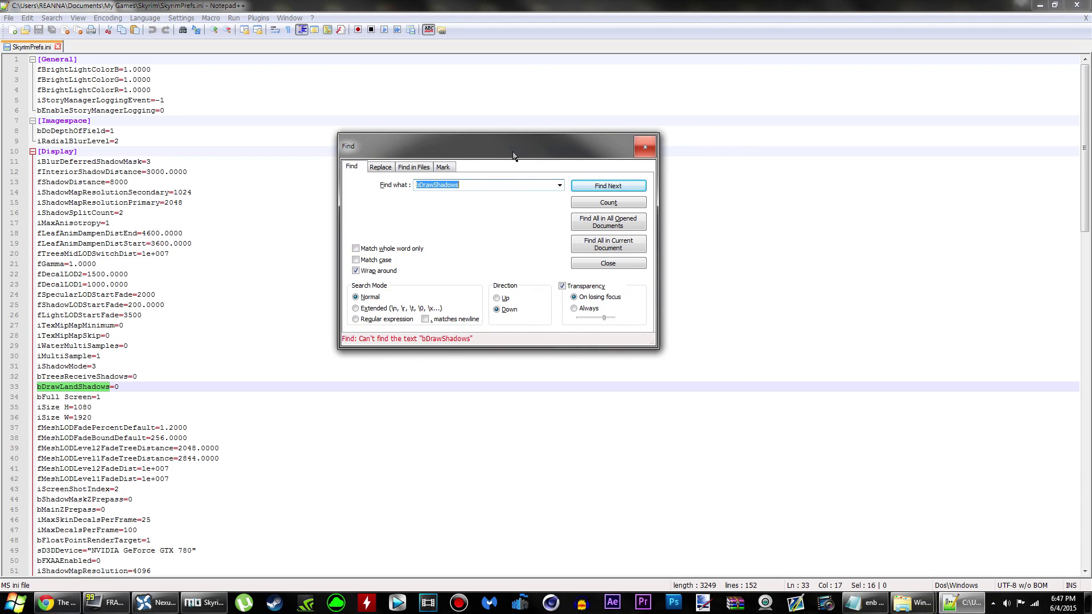
click(645, 147)
Step: Add the line bDrawShadows=1 below bDrawLandShadows in SkyrimPrefs.ini, and delete that line again
click(228, 383)
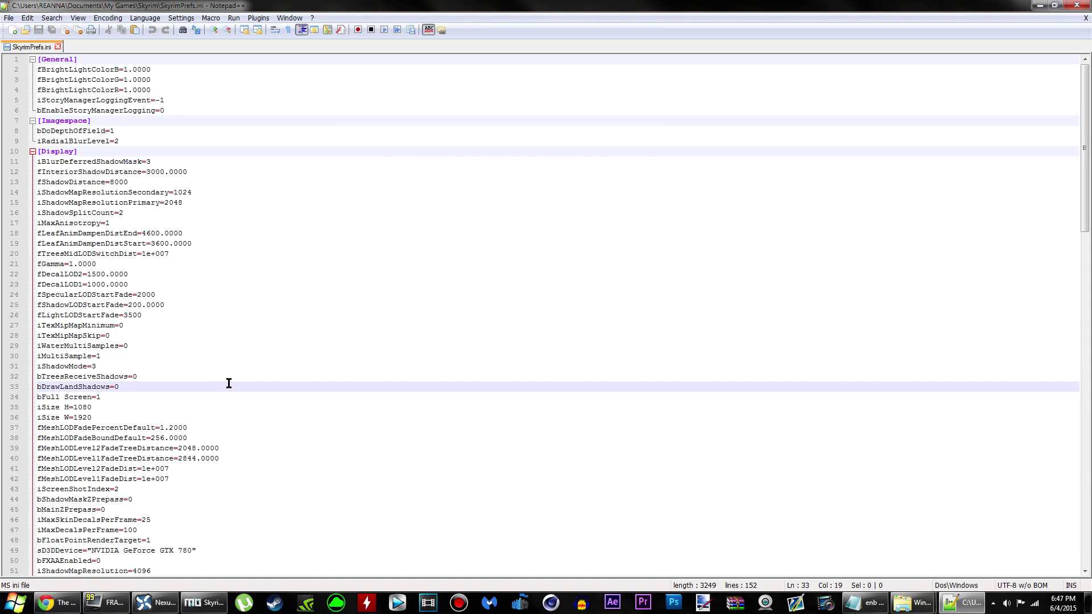
key(Return)
text(bDrawShadows=1)
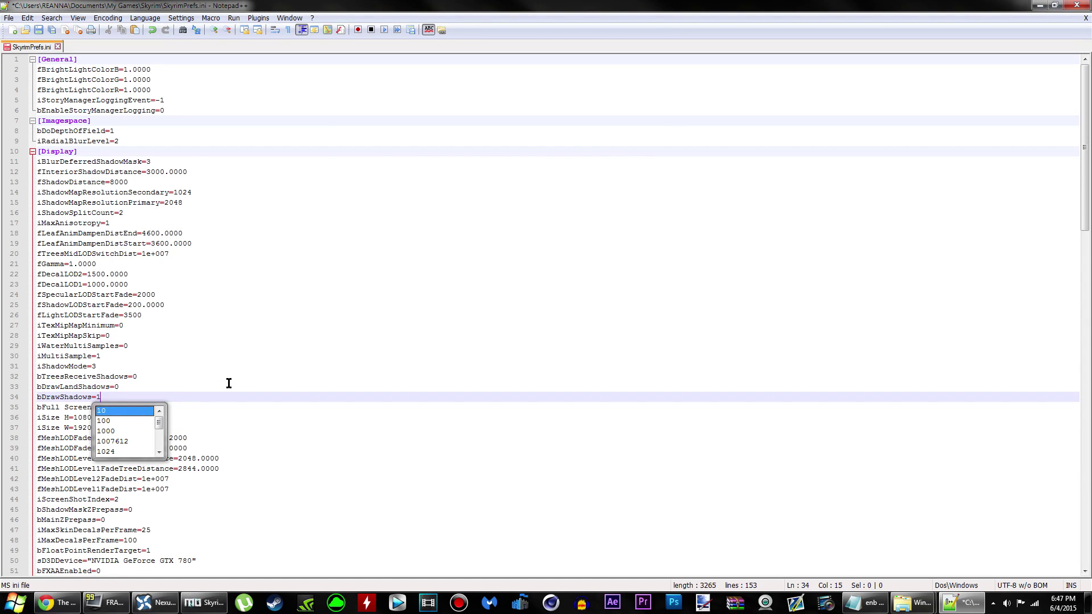
key(BackSpace)
key(BackSpace)
key(BackSpace)
key(BackSpace)
key(BackSpace)
key(BackSpace)
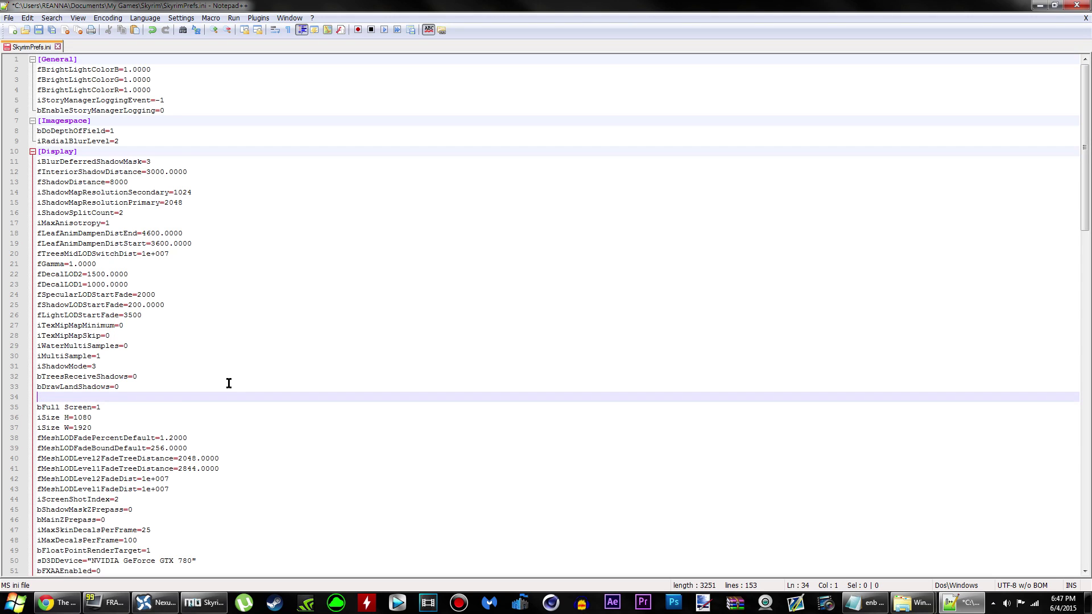
key(BackSpace)
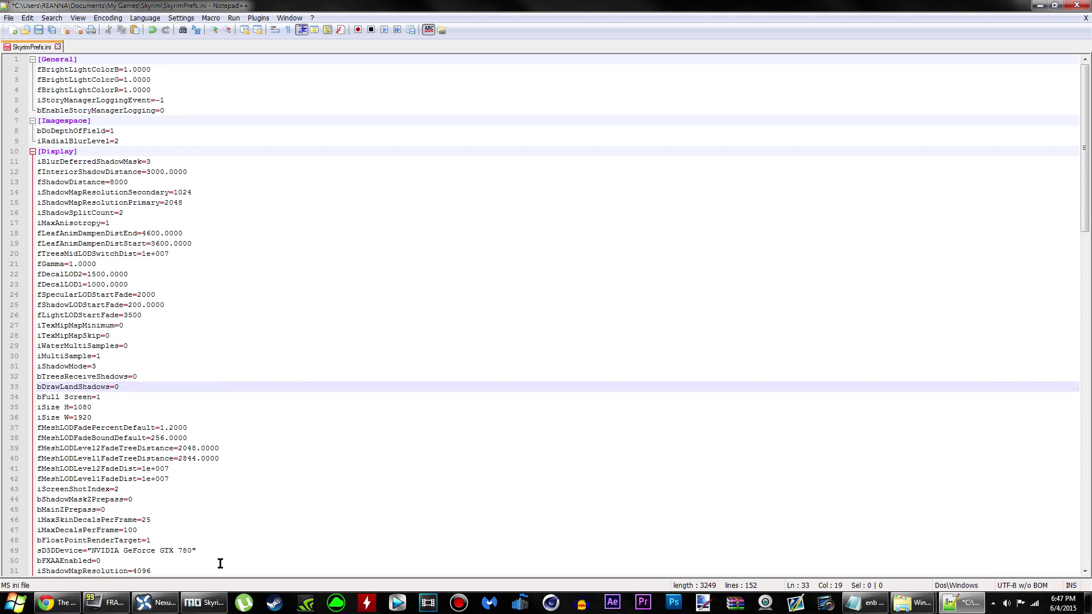
Step: Switch to Mod Organizer, find bDrawShadows in the profile's skyrimprefs.ini, and save the file and close the ini editor
click(203, 602)
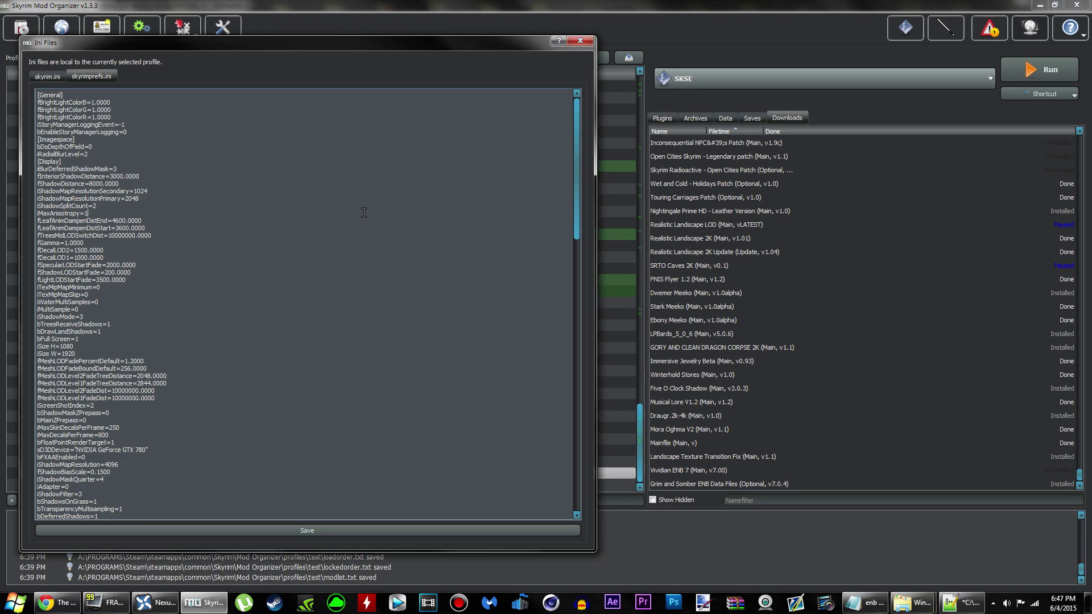
key(ctrl+f)
key(ctrl+v)
drag(379, 212, 267, 198)
key(ctrl+v)
click(471, 203)
click(495, 180)
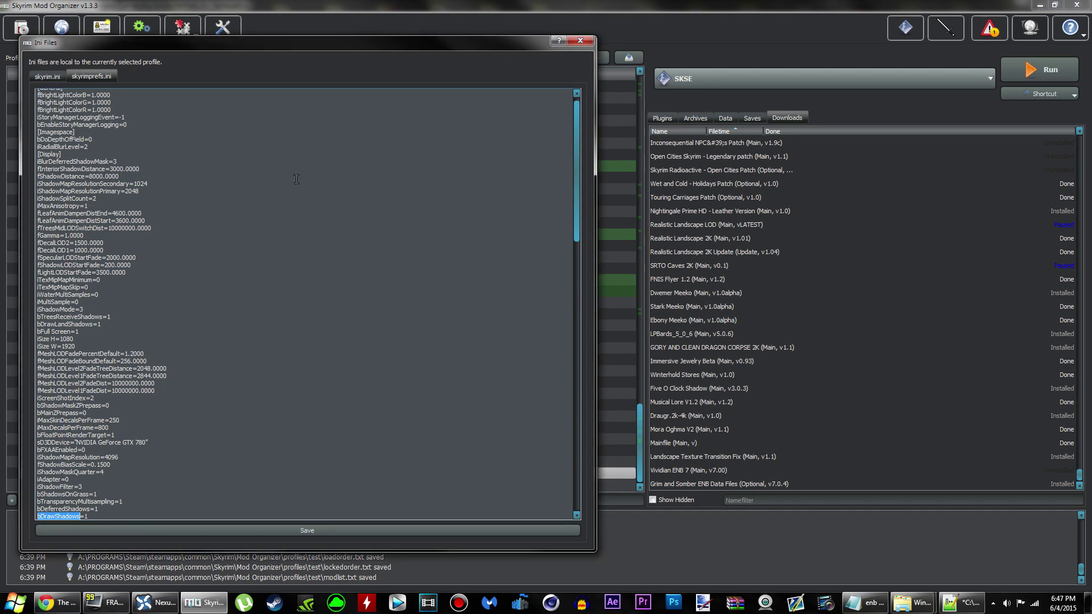
drag(286, 53, 288, 45)
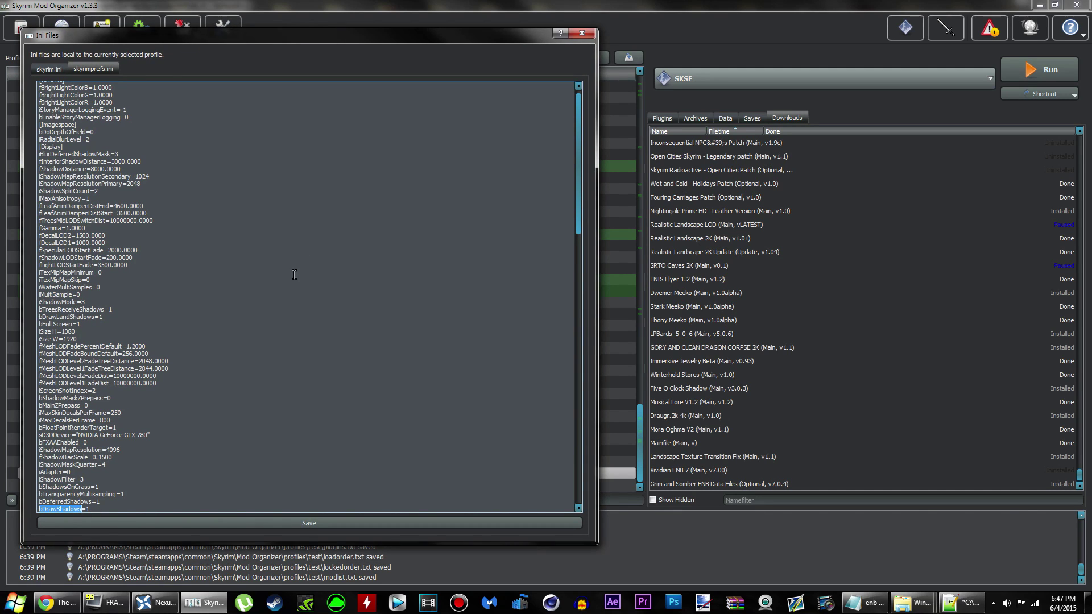
scroll(244, 303, down, 8)
scroll(167, 355, up, 5)
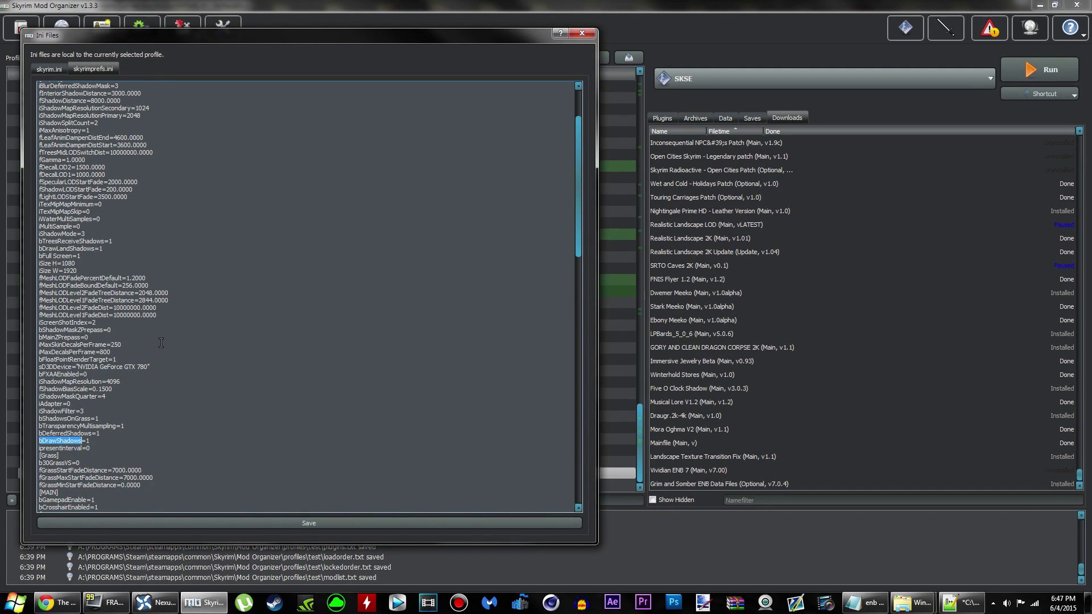
click(343, 521)
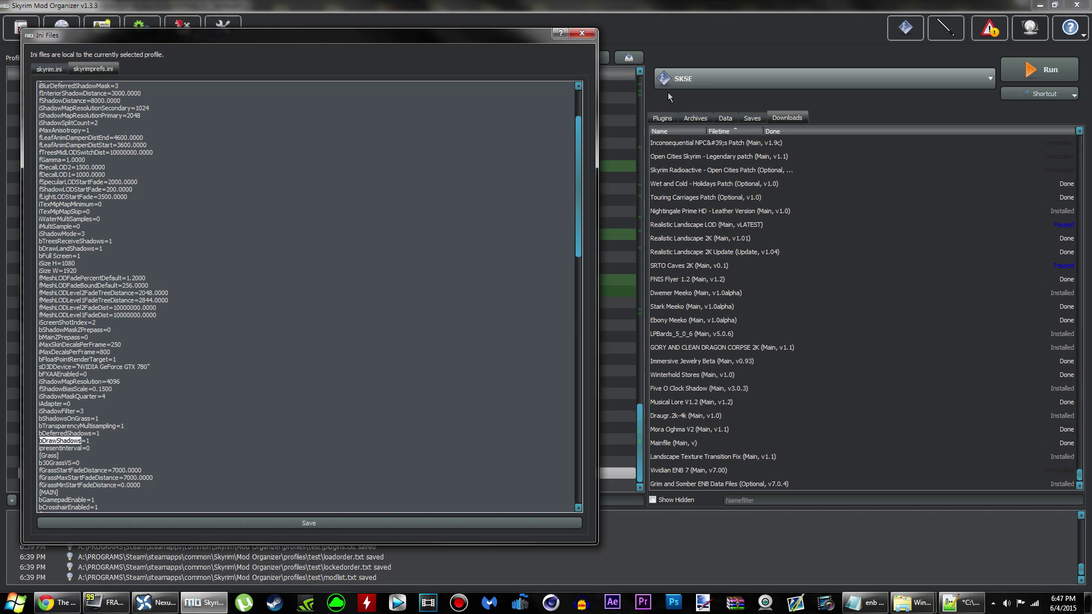
click(581, 32)
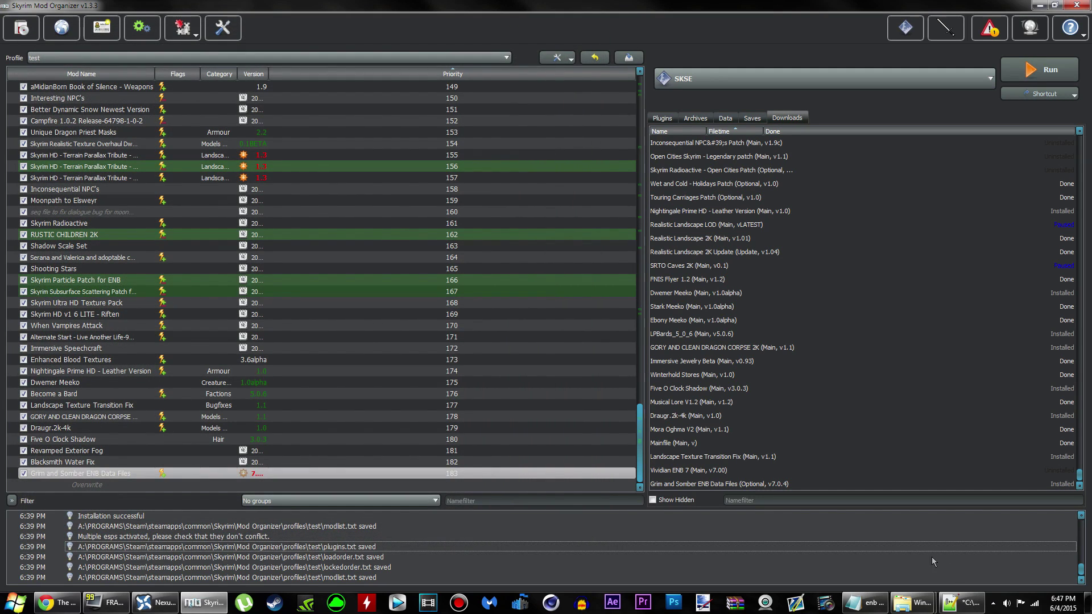
Step: Switch to Notepad++ and close it, and minimise the Mod Organizer window
click(961, 603)
click(9, 18)
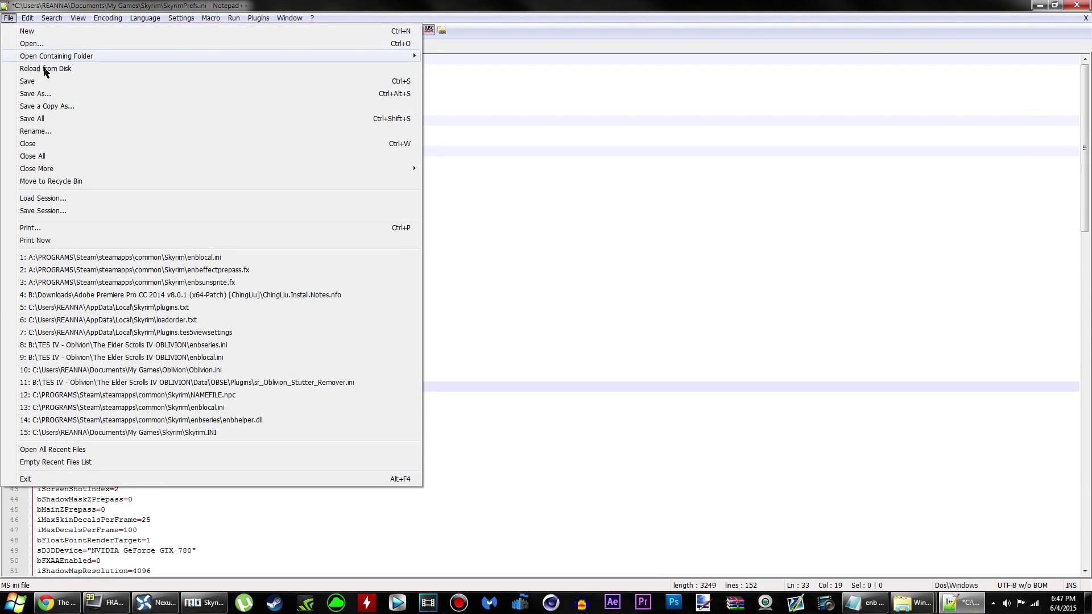
click(765, 5)
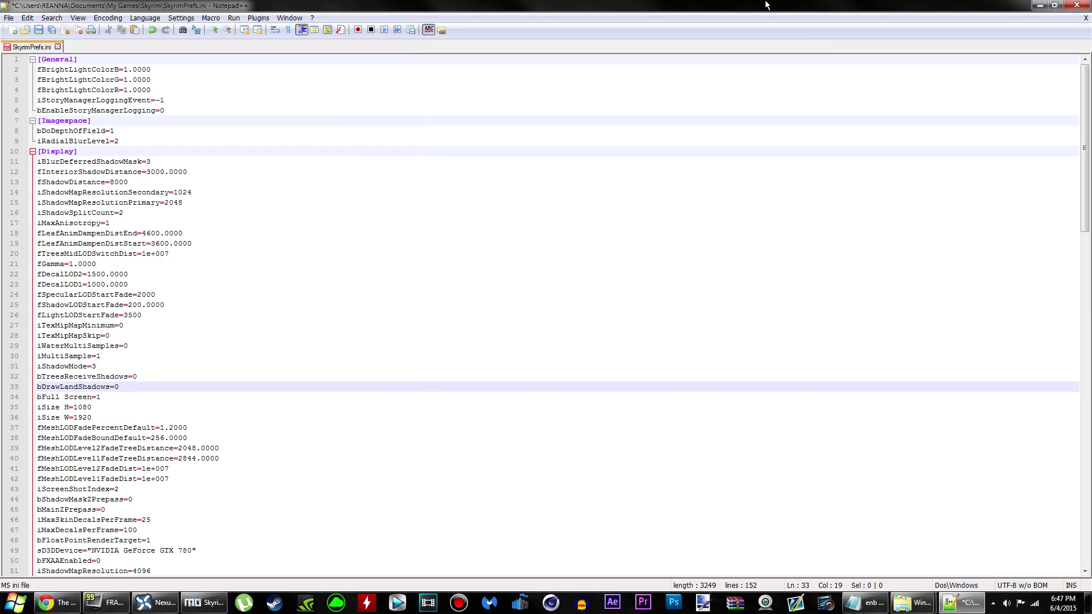
click(1077, 5)
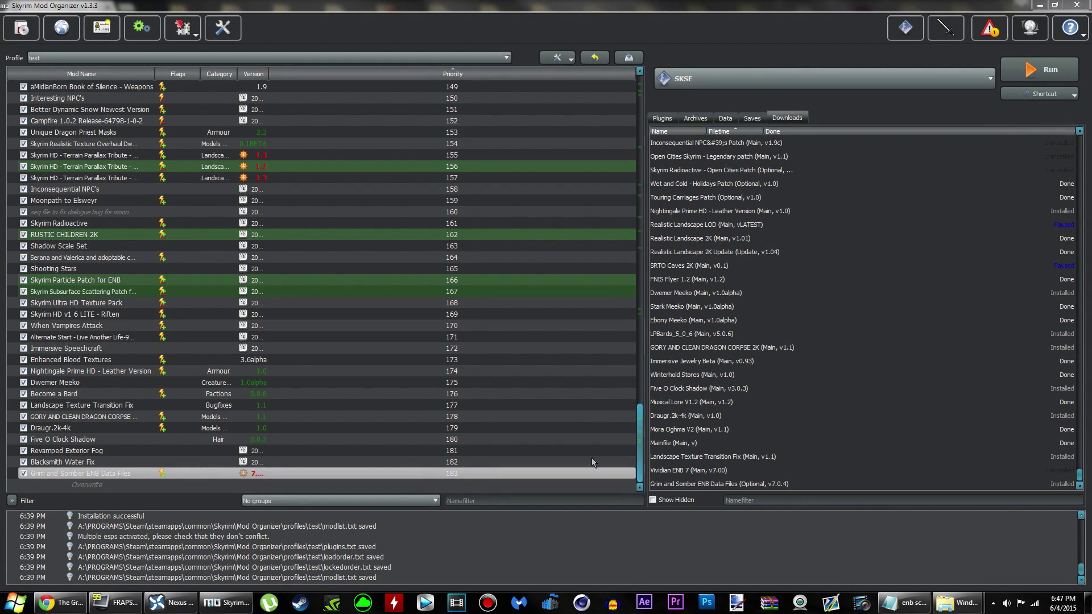
click(1040, 5)
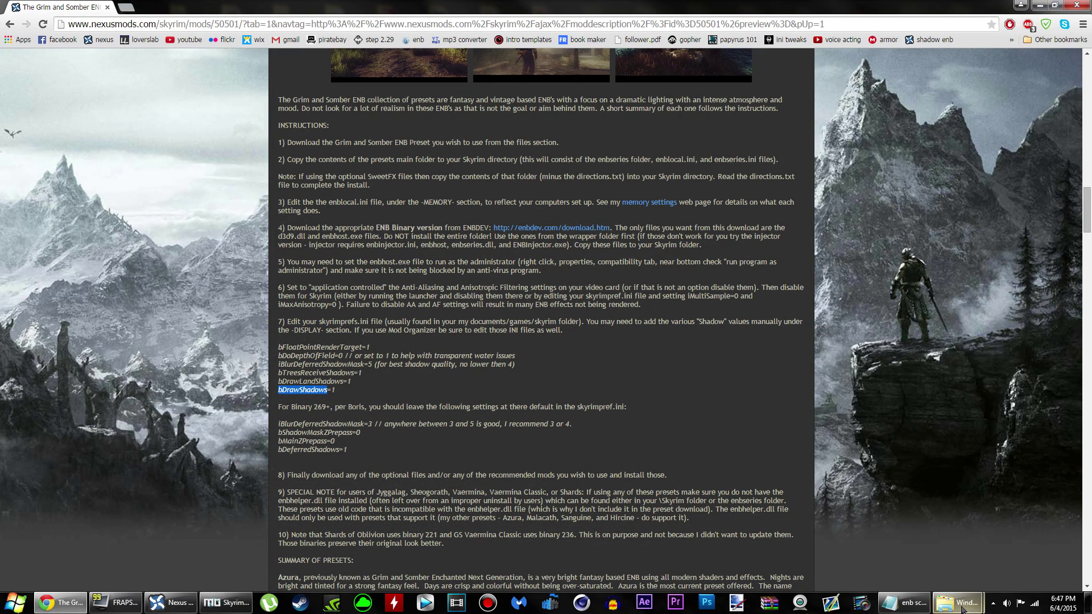
Step: Switch to the Skyrim game folder in Windows Explorer and open enblocal.ini in Notepad++
click(961, 608)
click(891, 545)
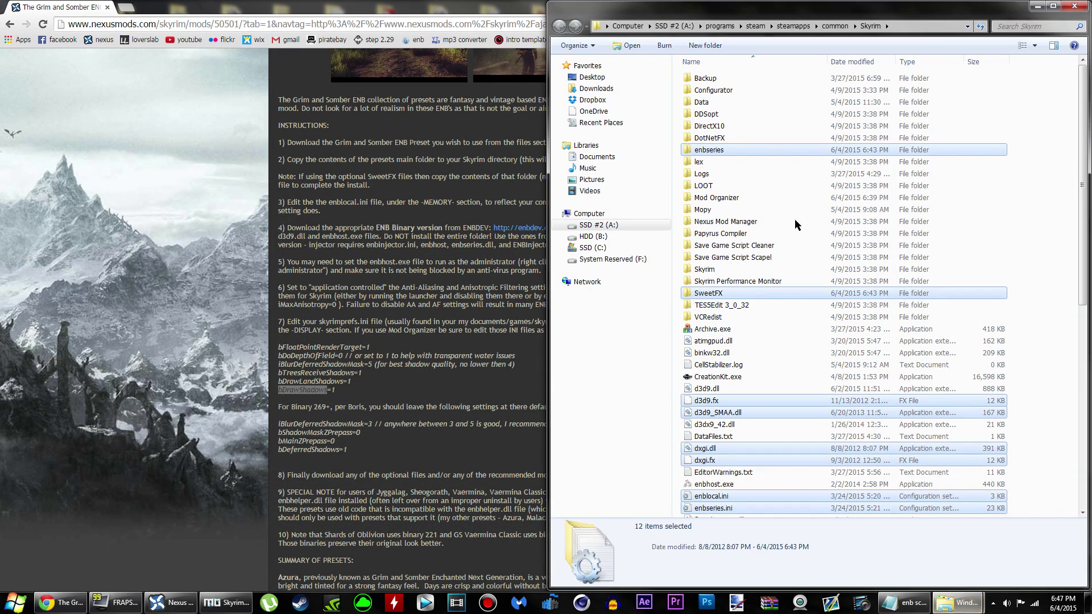
click(1058, 313)
scroll(763, 288, down, 2)
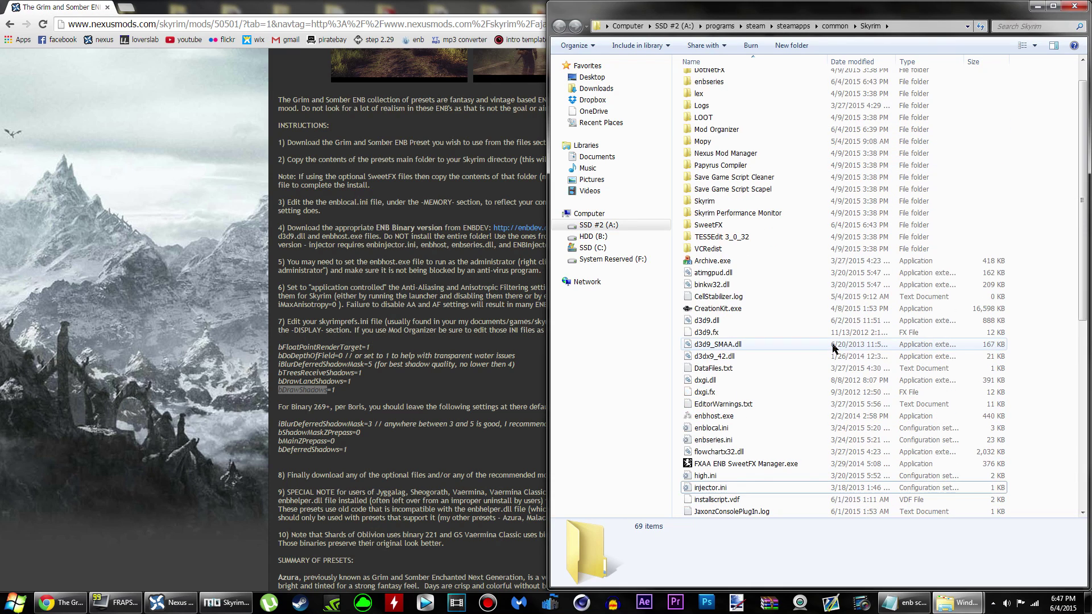
click(749, 429)
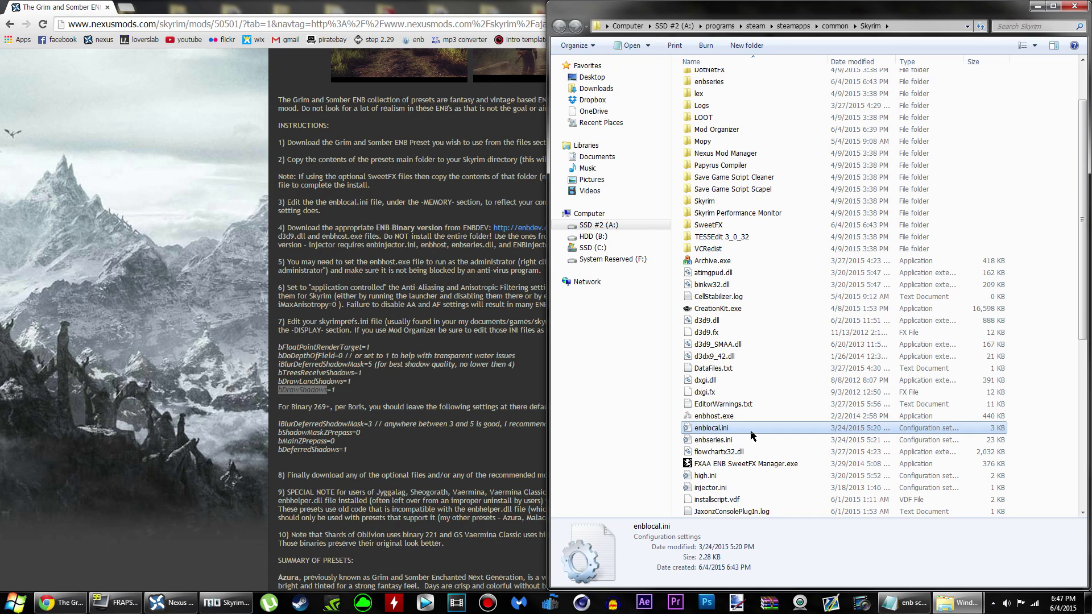
right_click(751, 435)
click(799, 233)
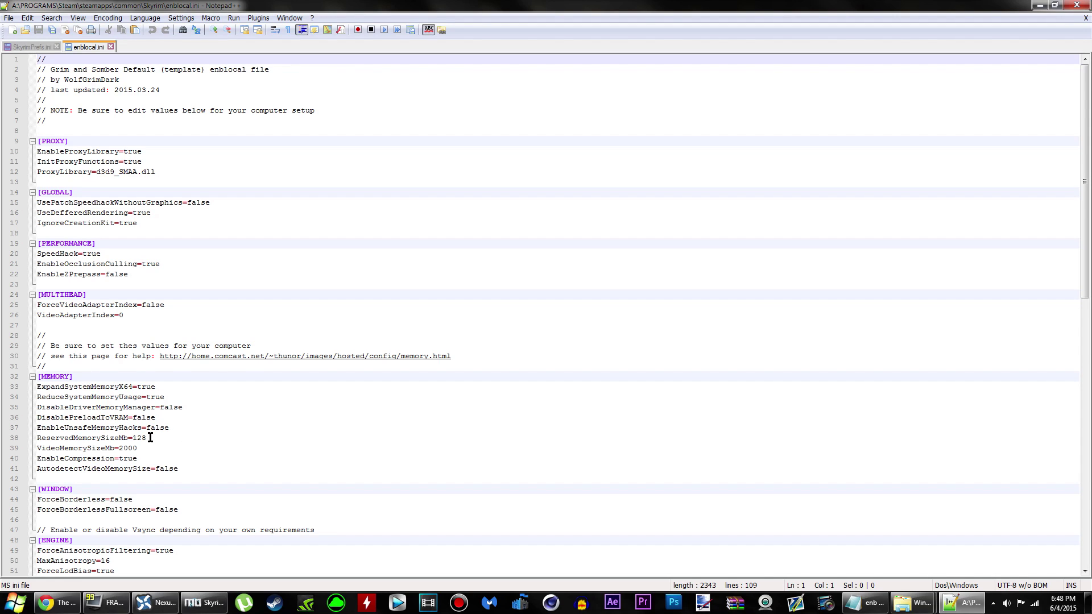
Step: Examine the ReservedMemorySizeMb and VideoMemorySizeMb entries in the [MEMORY] section of enblocal.ini
drag(150, 438, 84, 436)
drag(43, 432, 31, 438)
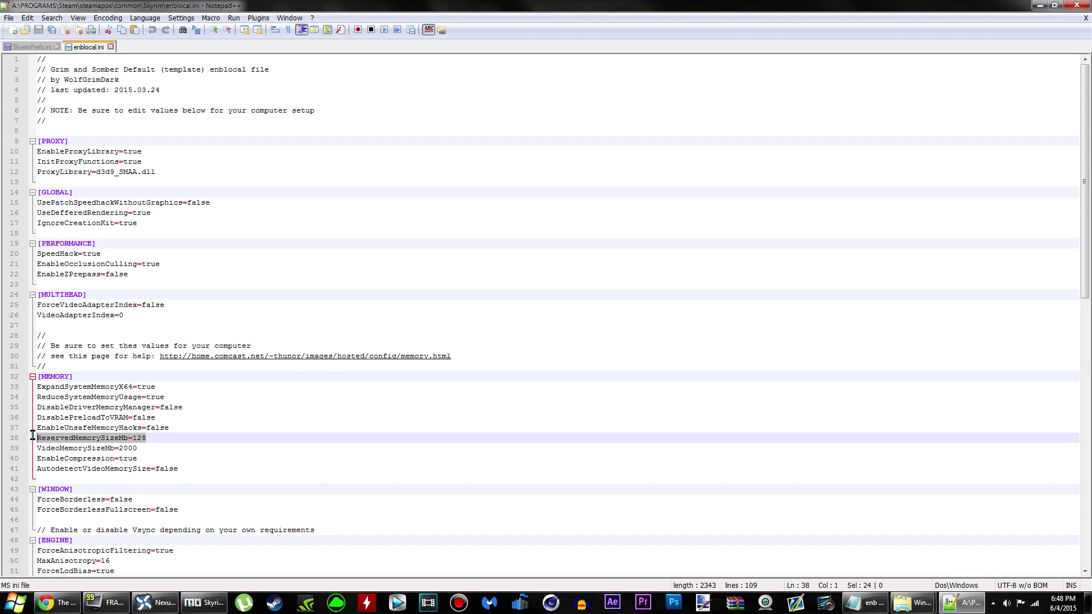
drag(137, 449, 36, 448)
click(151, 442)
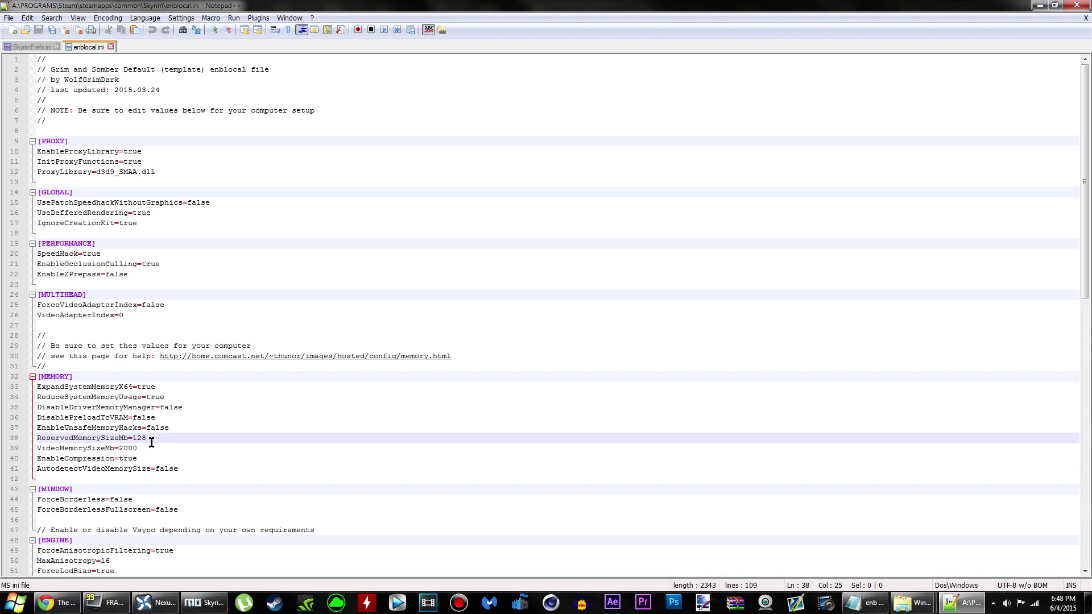
Step: Switch to Chrome and open the memory settings link from instruction 3 in a new tab to read the memory recommendations
click(57, 603)
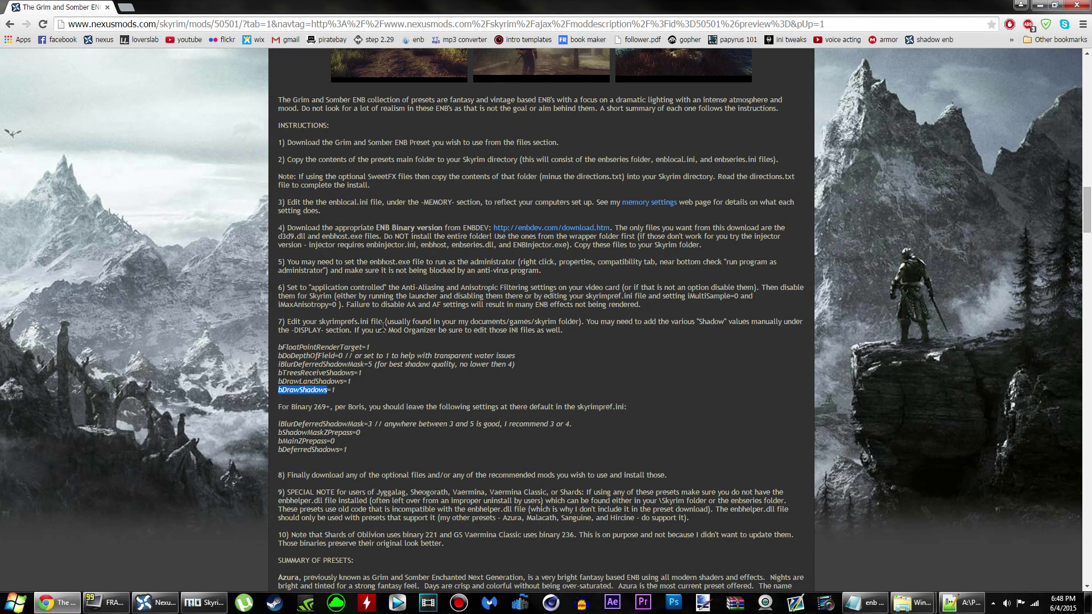
click(397, 321)
drag(278, 202, 370, 213)
right_click(648, 205)
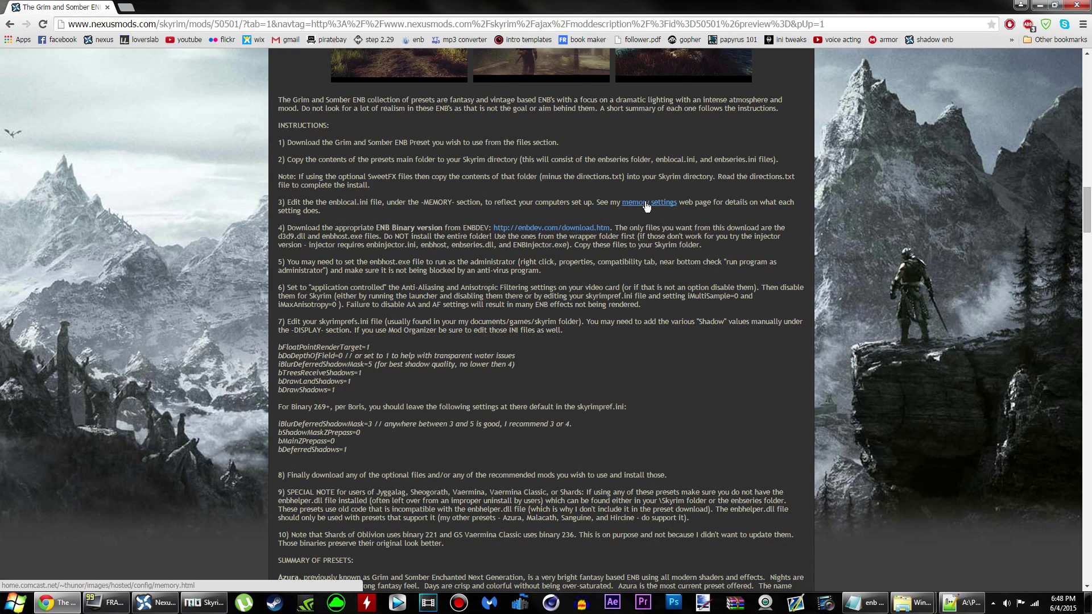
click(696, 210)
click(170, 7)
scroll(181, 333, down, 15)
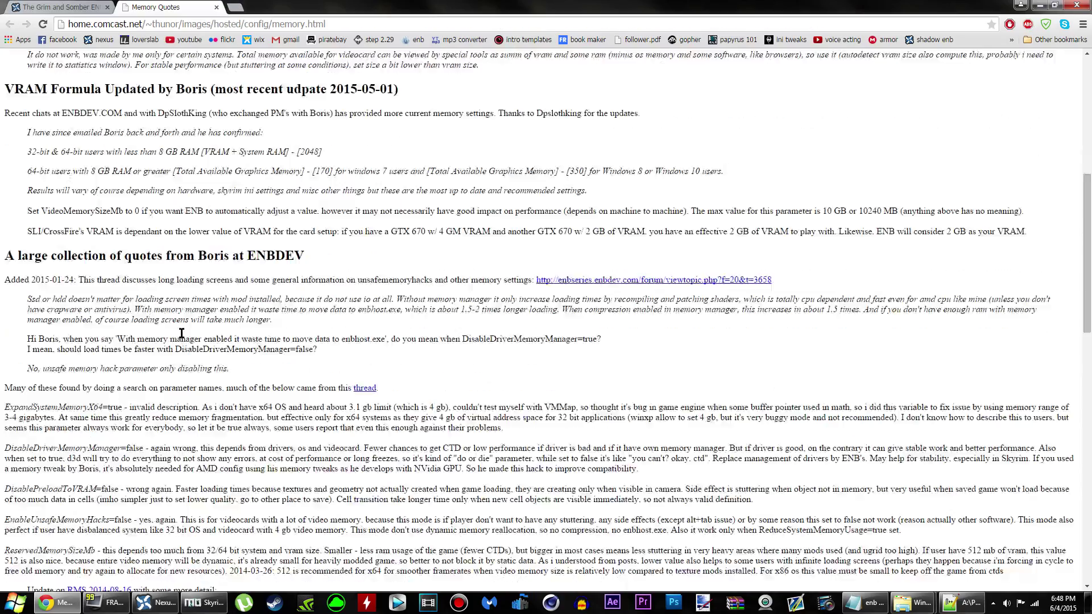
scroll(181, 333, up, 20)
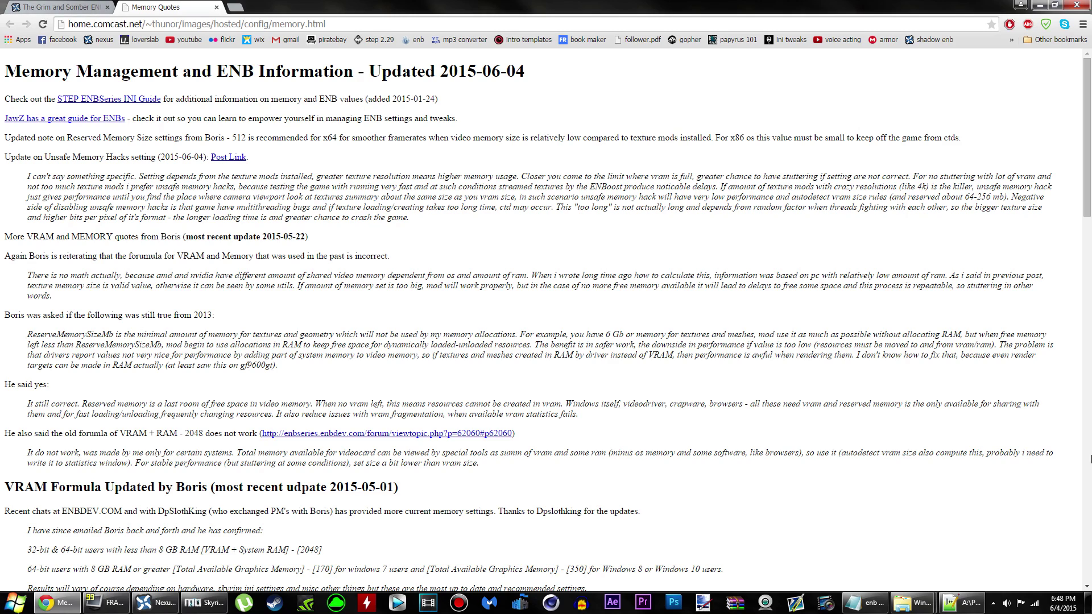
Step: Switch to Notepad++ and set ReservedMemorySizeMb to 512 in the [MEMORY] section of enblocal.ini
click(984, 598)
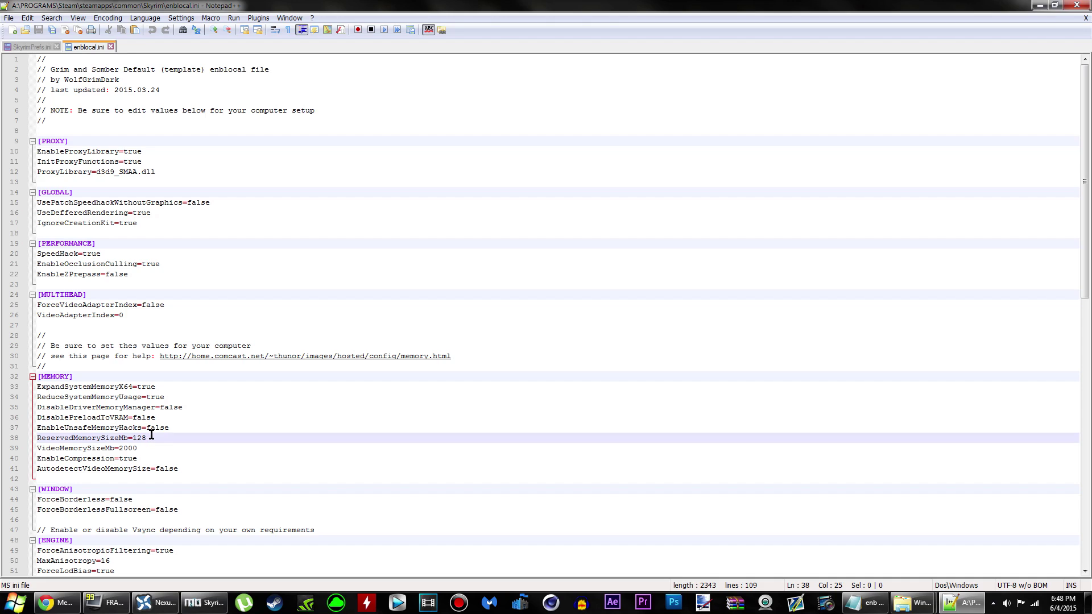
drag(149, 437, 40, 437)
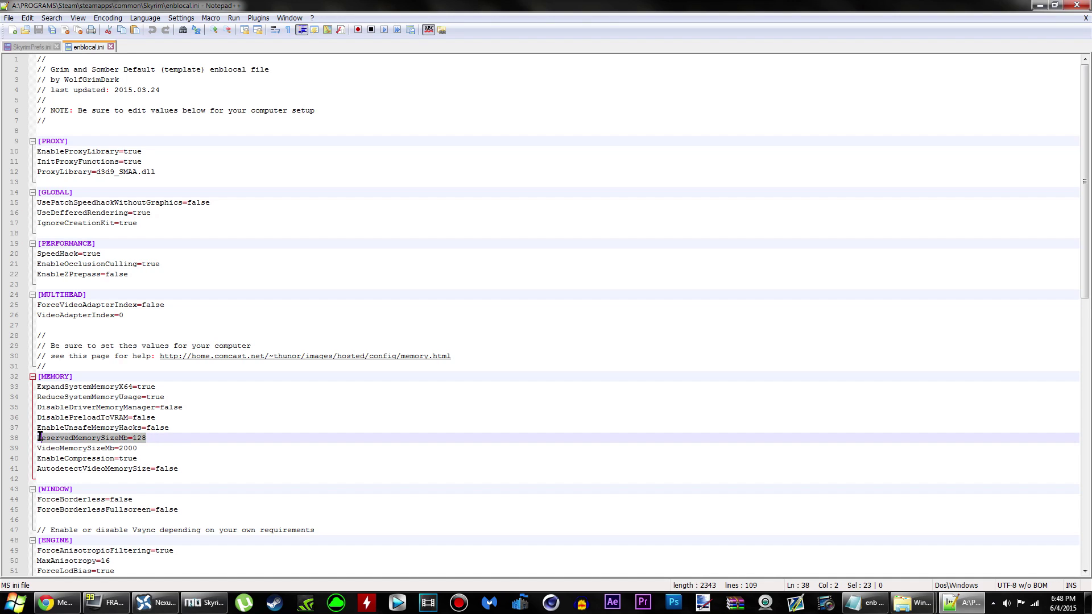
click(156, 438)
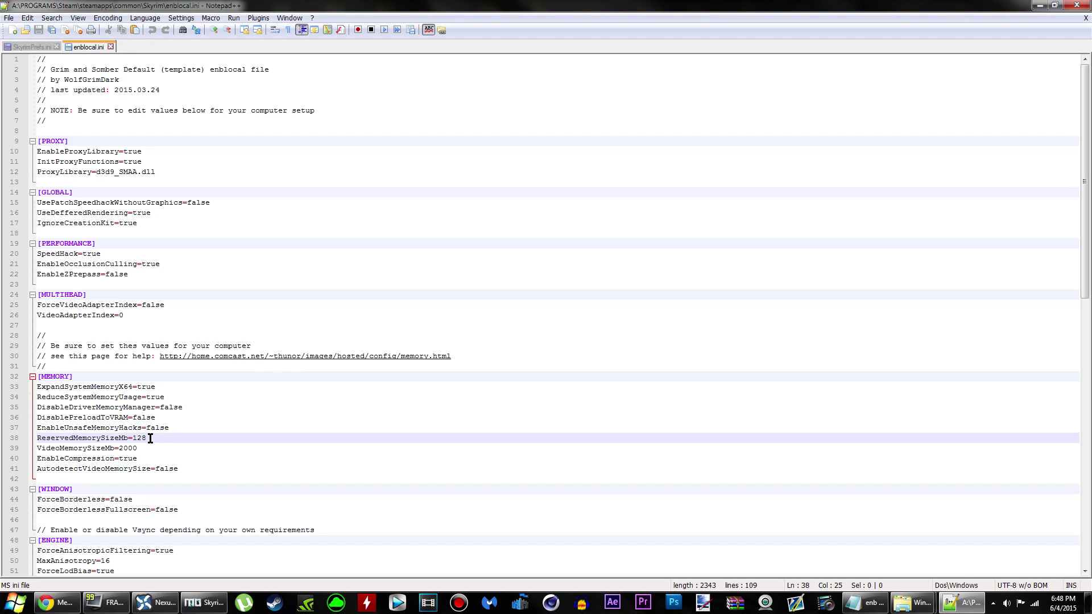
key(BackSpace)
text(024)
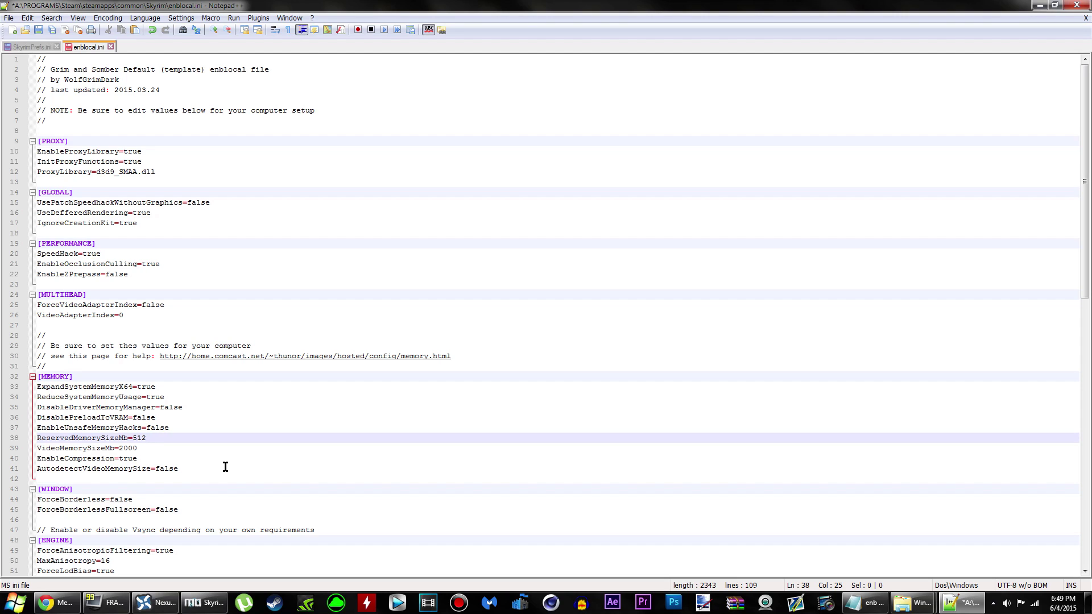
Step: Set VideoMemorySizeMb to 3072 in the [MEMORY] section of enblocal.ini
click(145, 450)
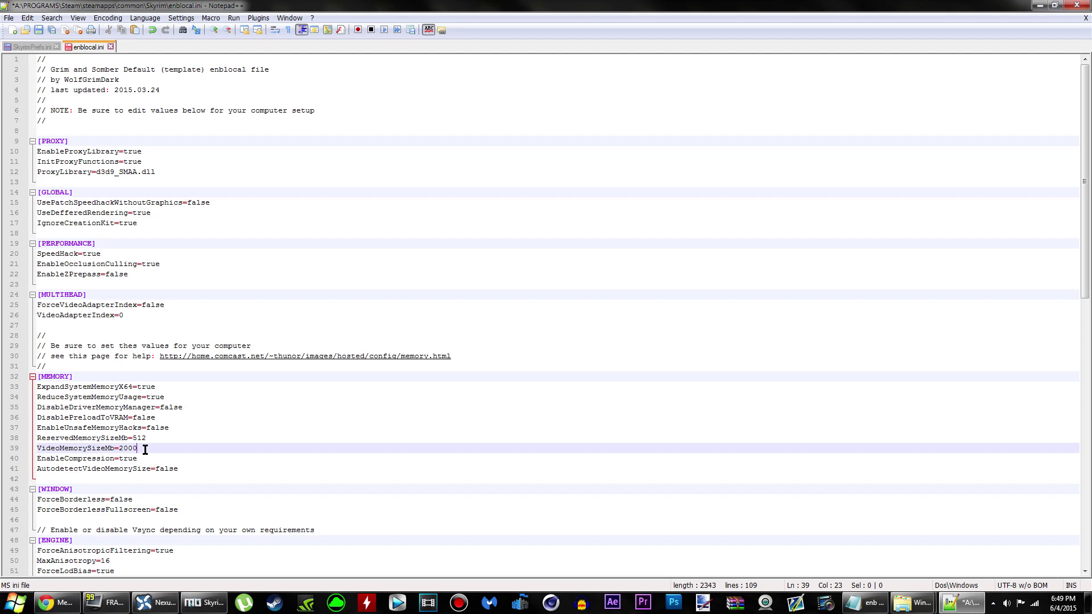
key(BackSpace)
key(BackSpace)
key(BackSpace)
key(BackSpace)
text(3072)
Step: Switch to Chrome and review the memory page's recommendations and sample enblocal.ini section
click(55, 603)
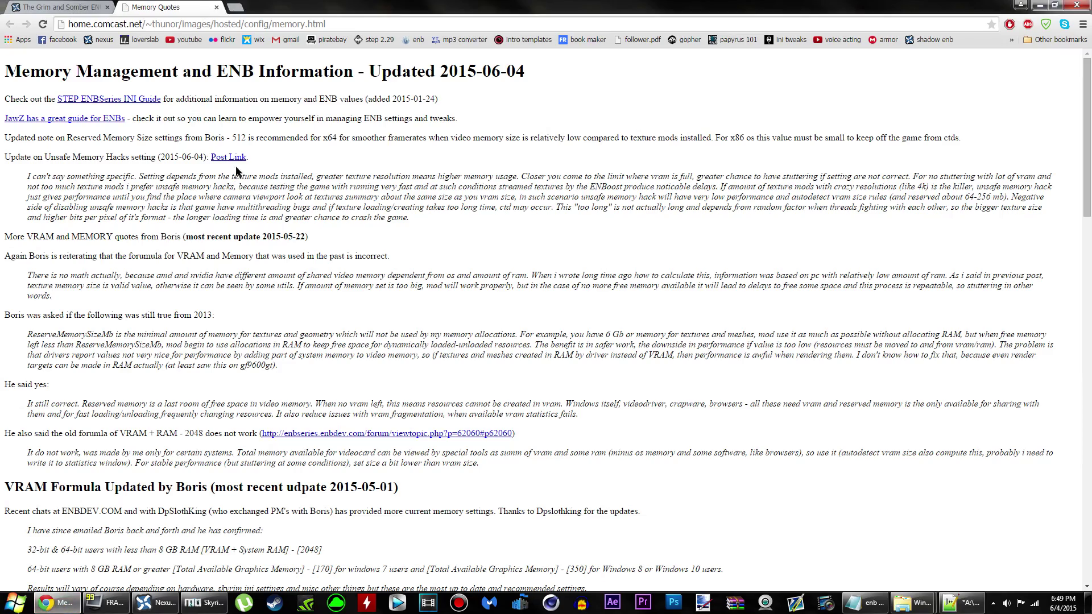
scroll(241, 174, down, 10)
scroll(111, 380, up, 10)
scroll(213, 328, down, 20)
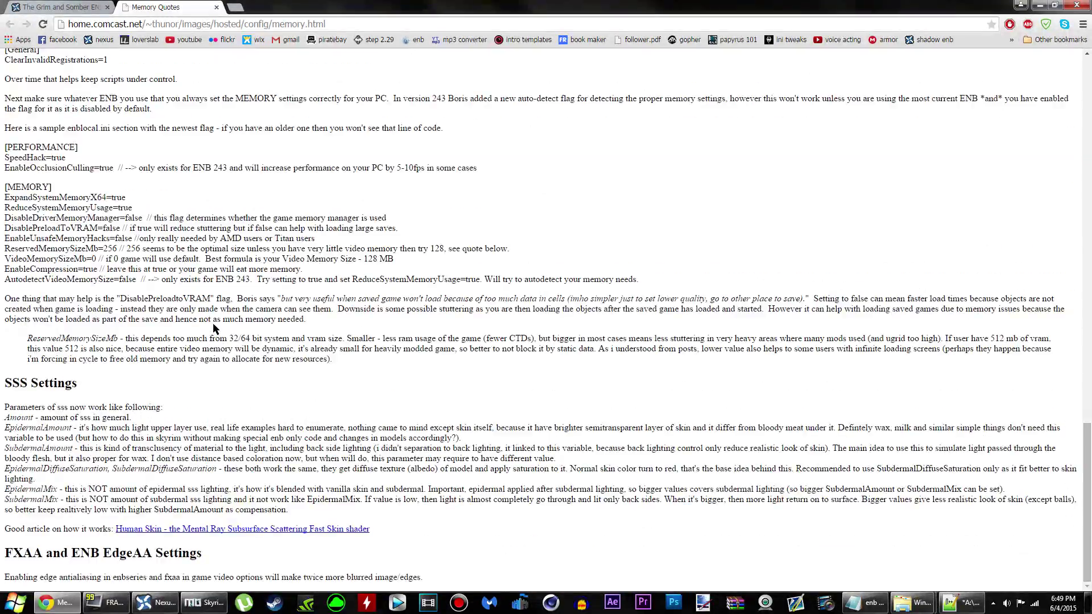
scroll(359, 447, up, 20)
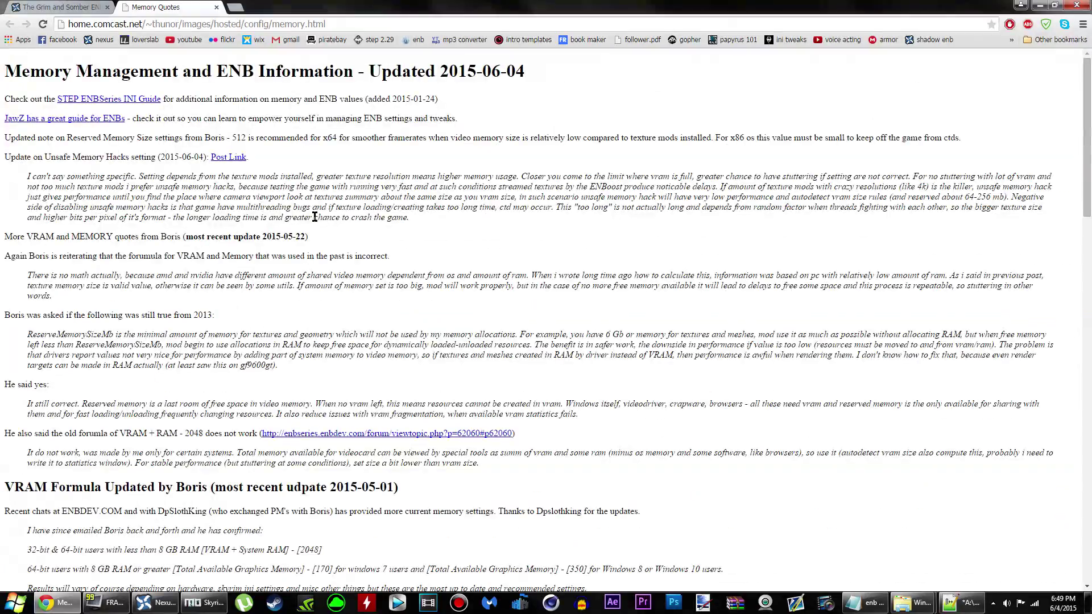
Step: Switch back to Notepad++, check the two edited memory sizes, save enblocal.ini and close the editor
click(965, 603)
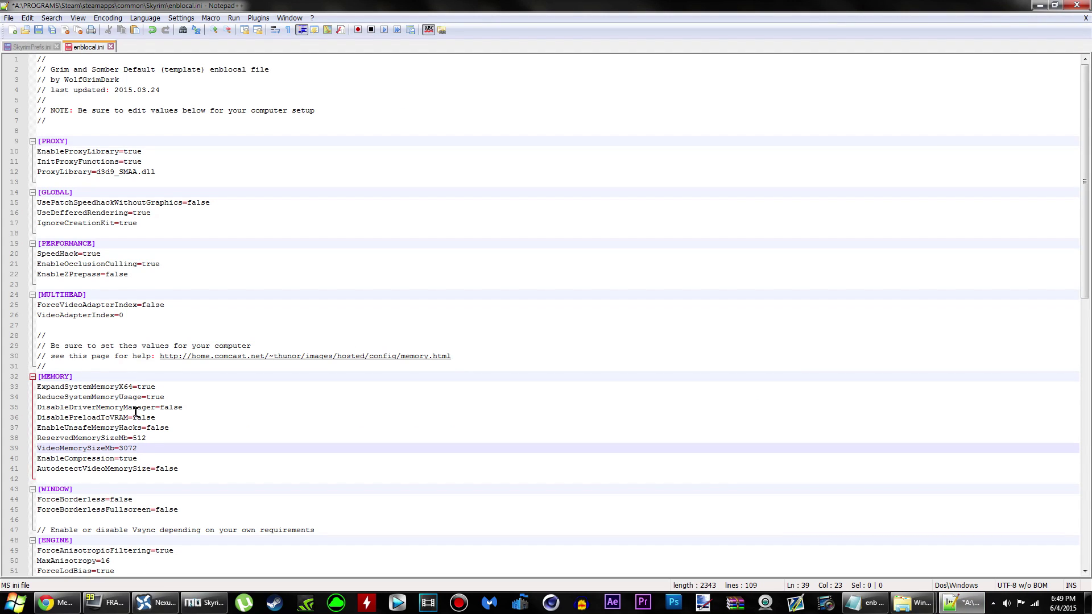
drag(141, 449, 37, 436)
click(143, 448)
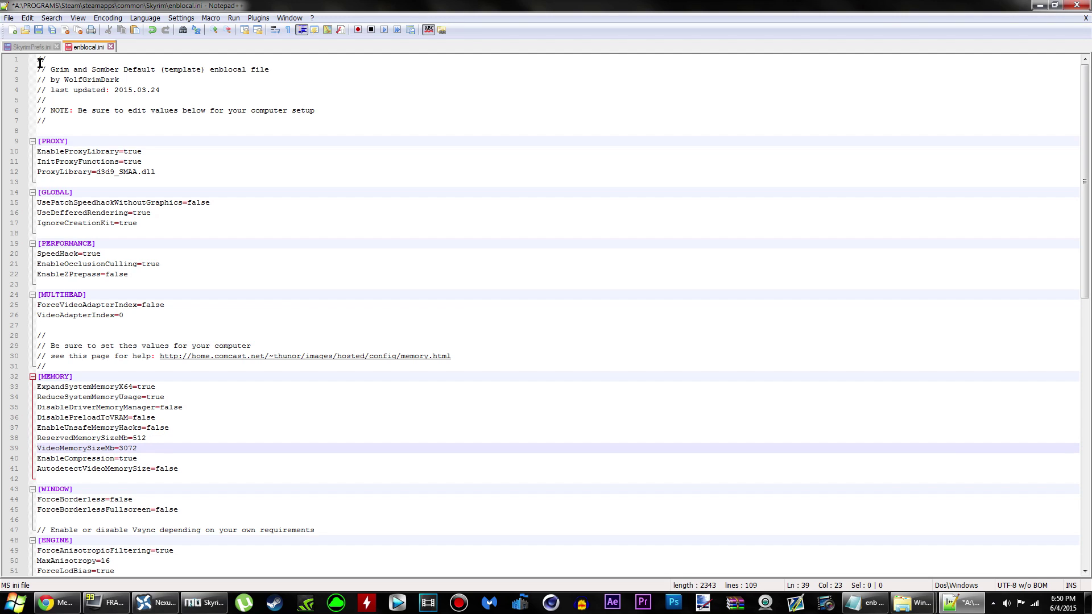
click(9, 18)
click(27, 81)
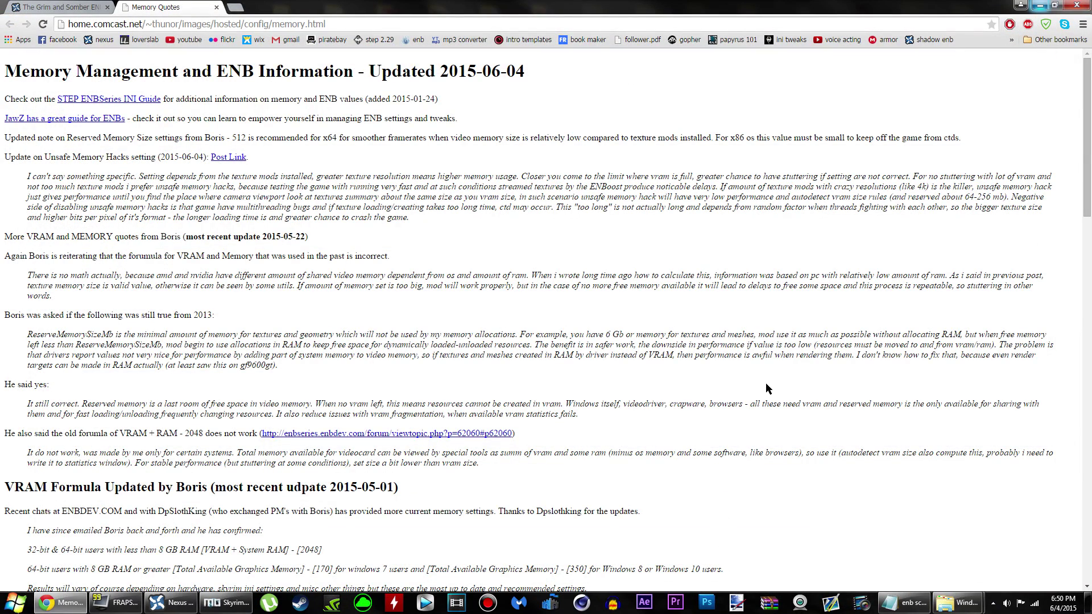
Step: Switch to the Skyrim game folder in Windows Explorer and launch SkyrimLauncher.exe, moving the Steam update window aside
click(968, 605)
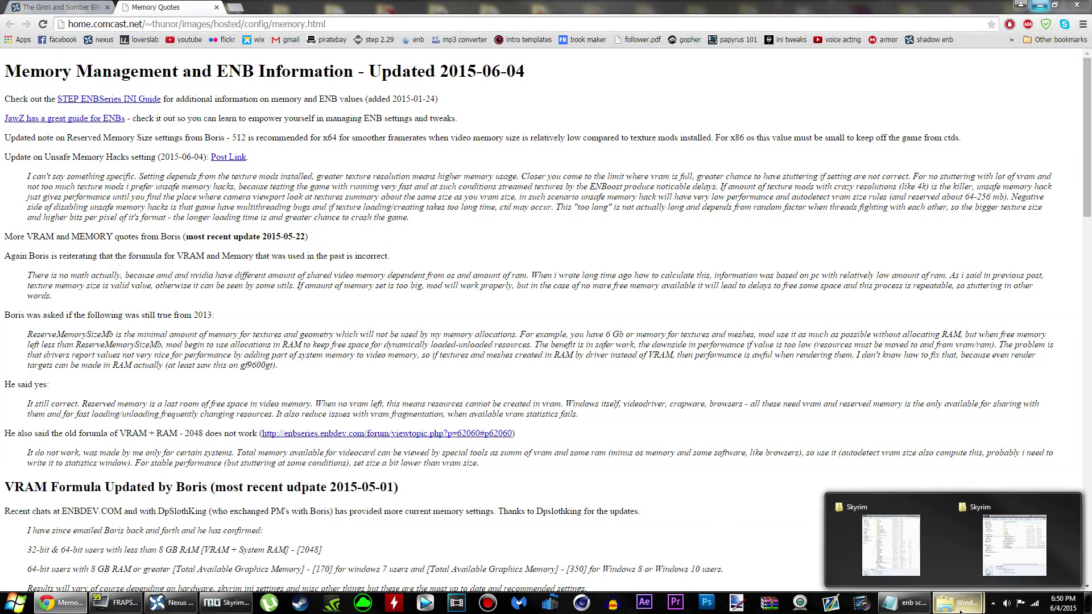
click(1011, 563)
click(441, 54)
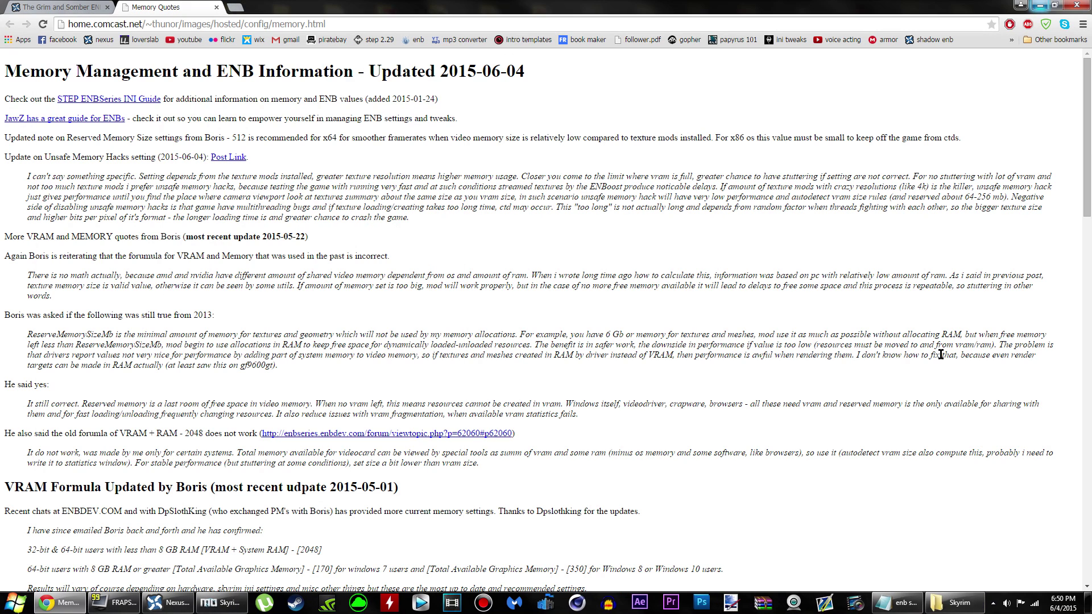
click(960, 603)
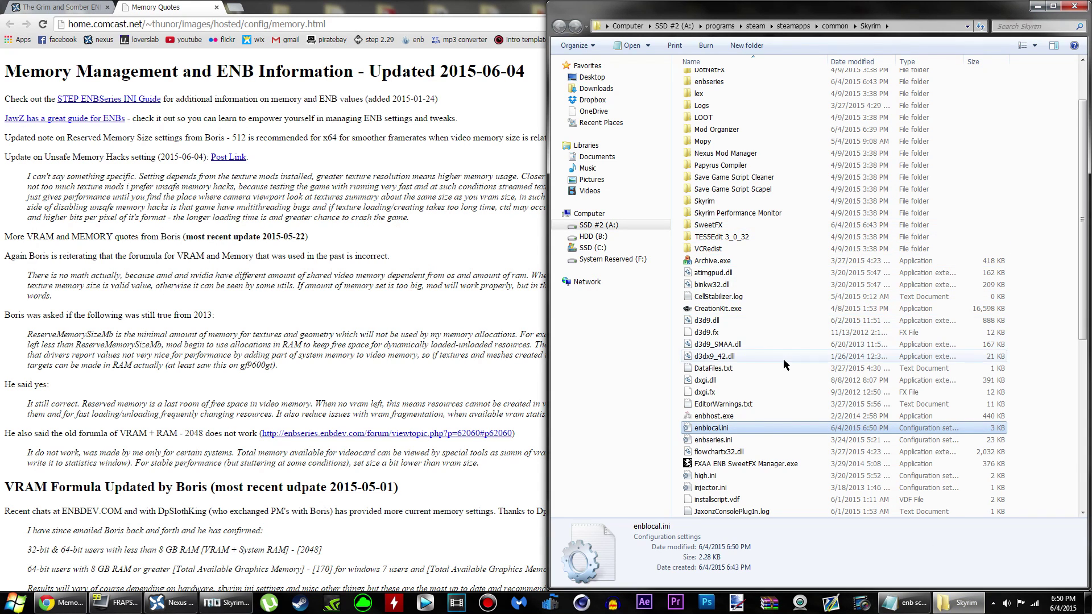
scroll(783, 360, down, 9)
click(786, 395)
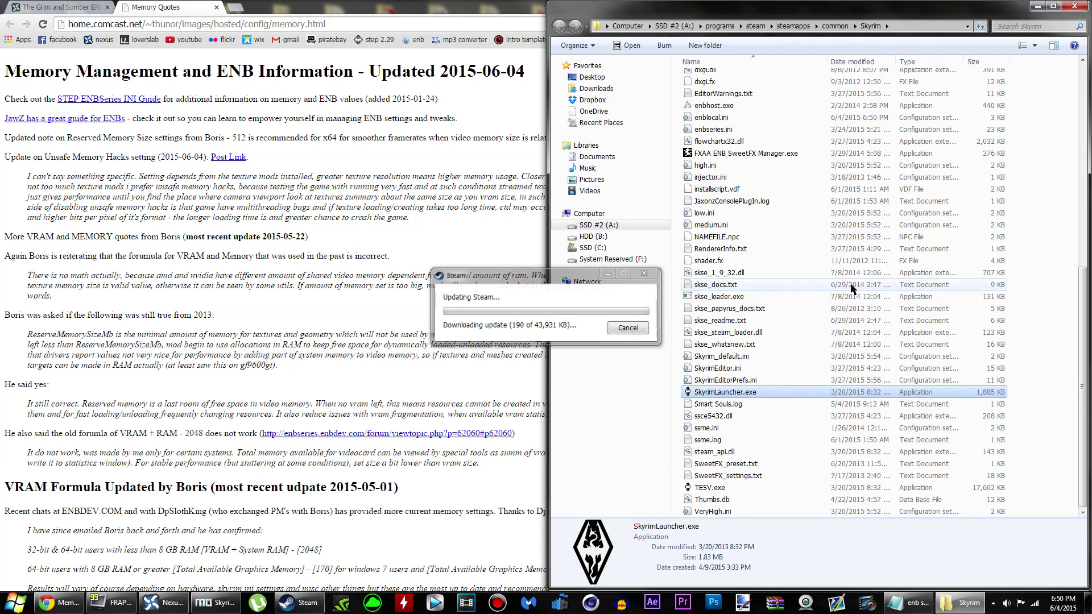
drag(572, 279, 453, 222)
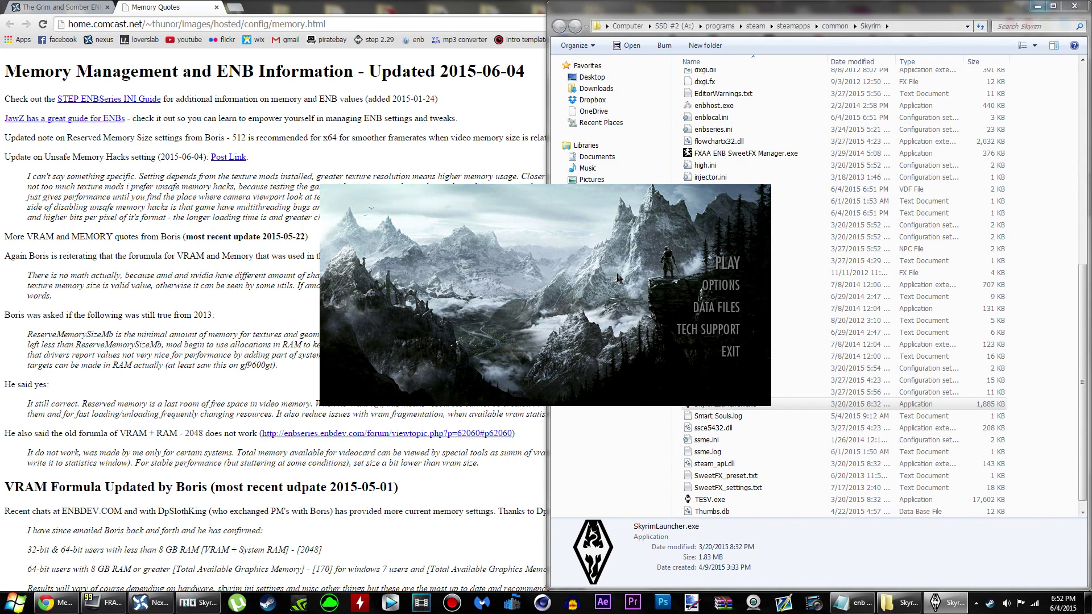
Step: Open the Skyrim launcher's options and check the Antialiasing and Anisotropic Filtering settings
click(725, 286)
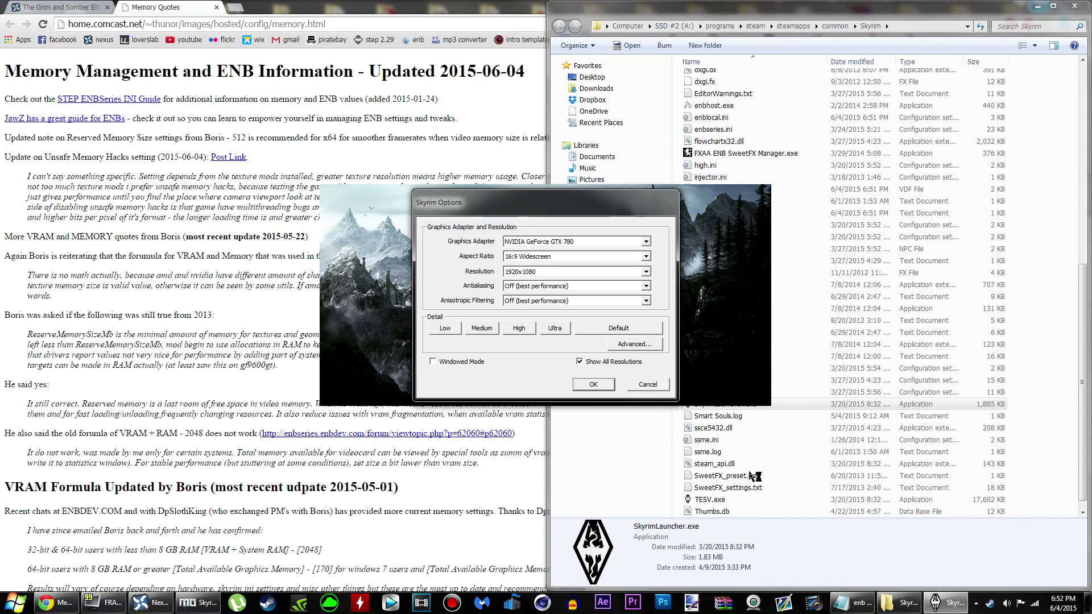
drag(591, 203, 500, 201)
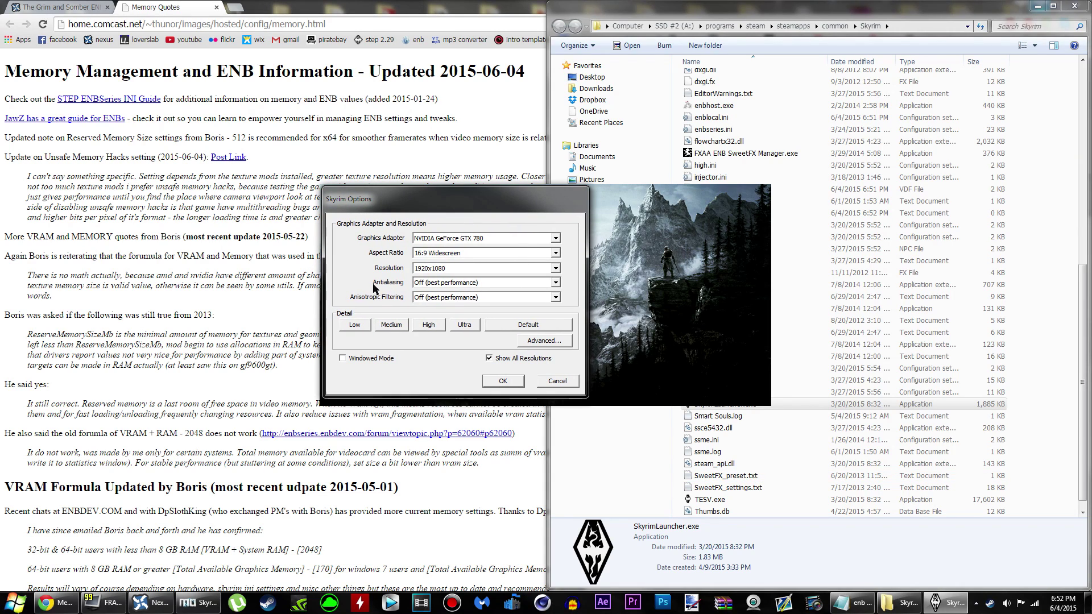
click(520, 284)
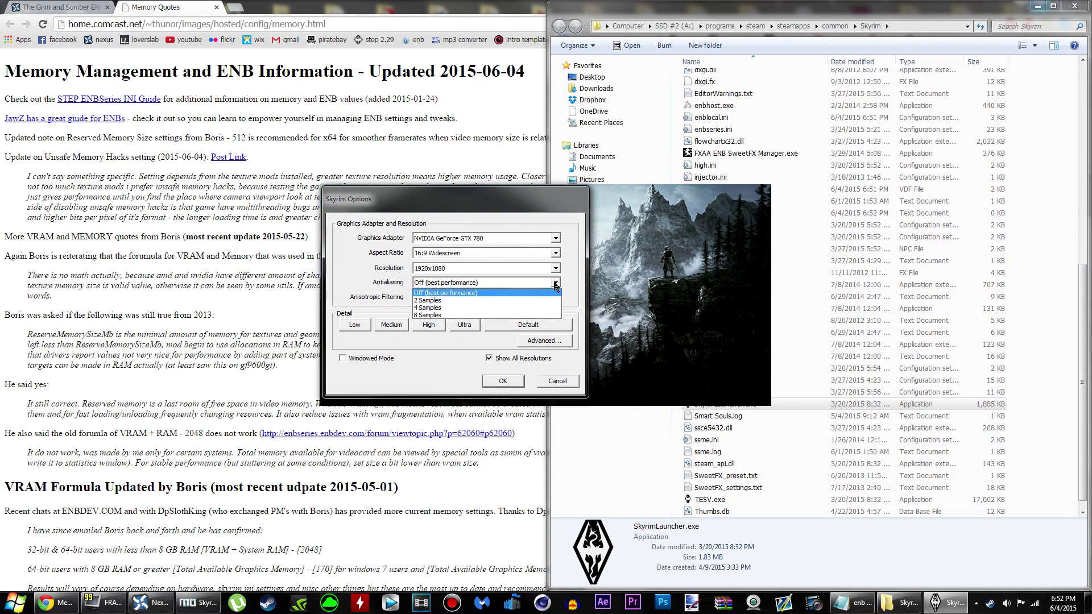
click(556, 285)
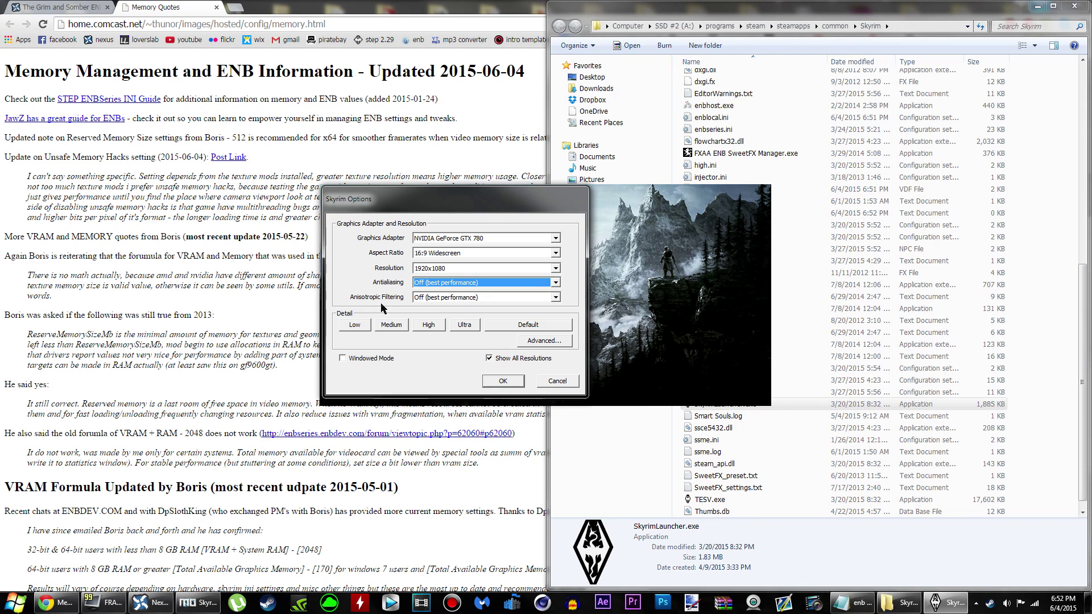
click(555, 298)
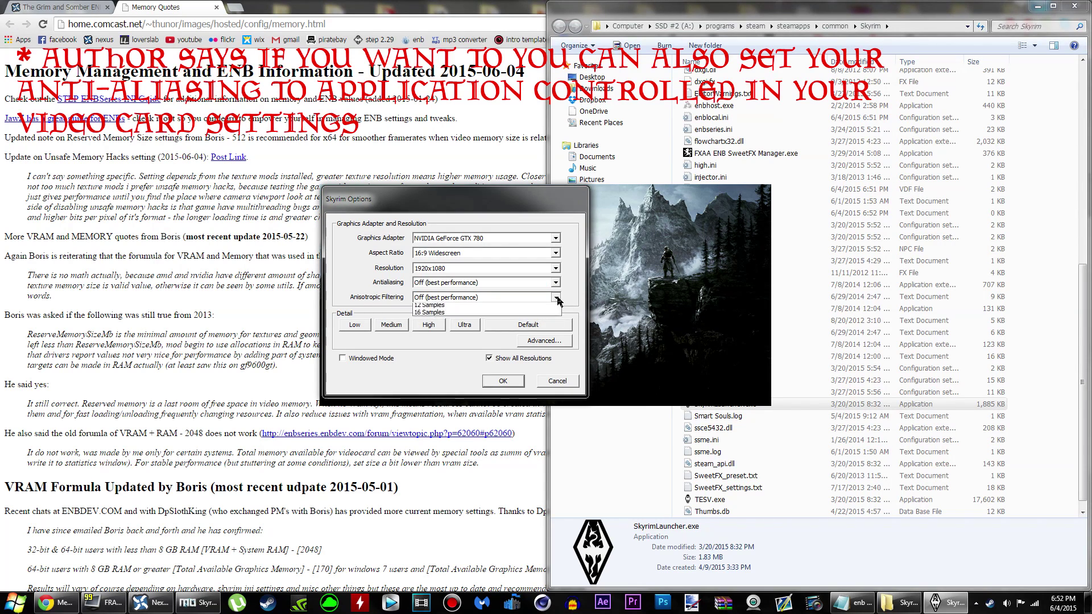
click(556, 298)
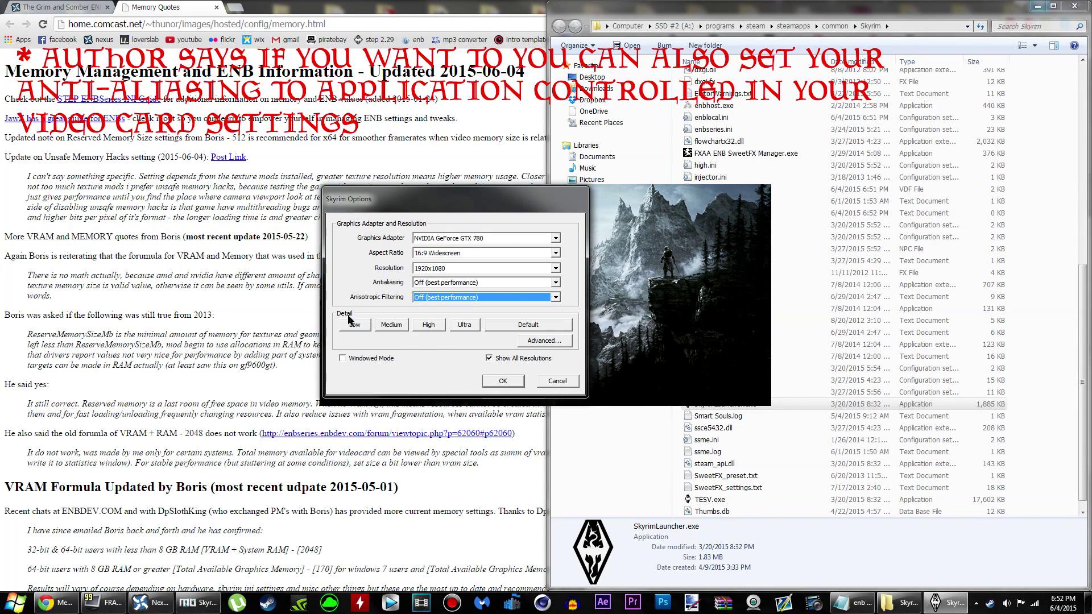
Step: Check the advanced detail settings including FXAA, accept the launcher options and exit the launcher
click(567, 341)
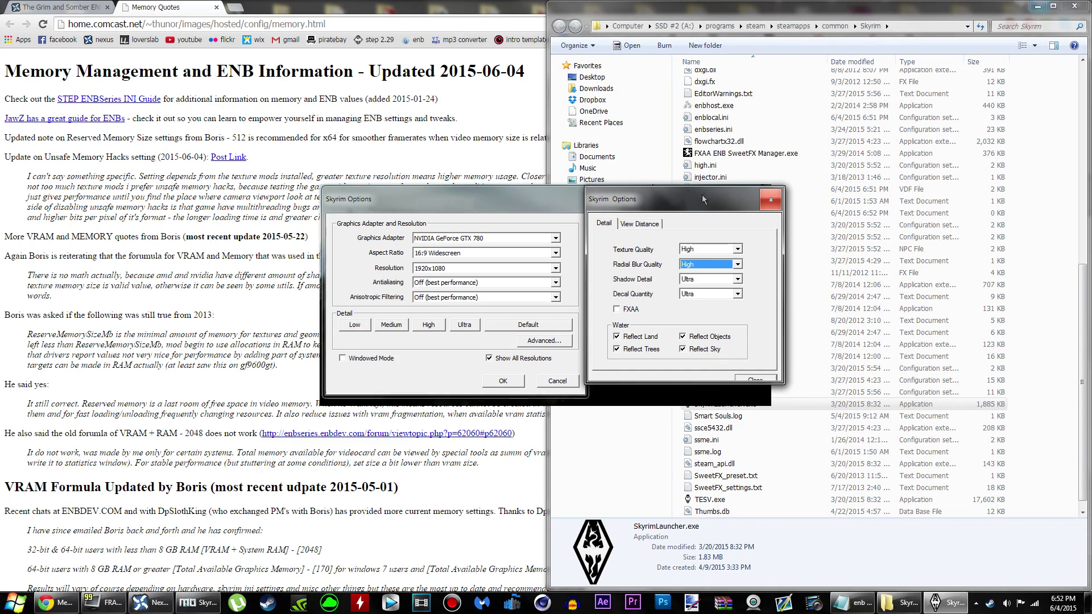
drag(687, 205, 563, 177)
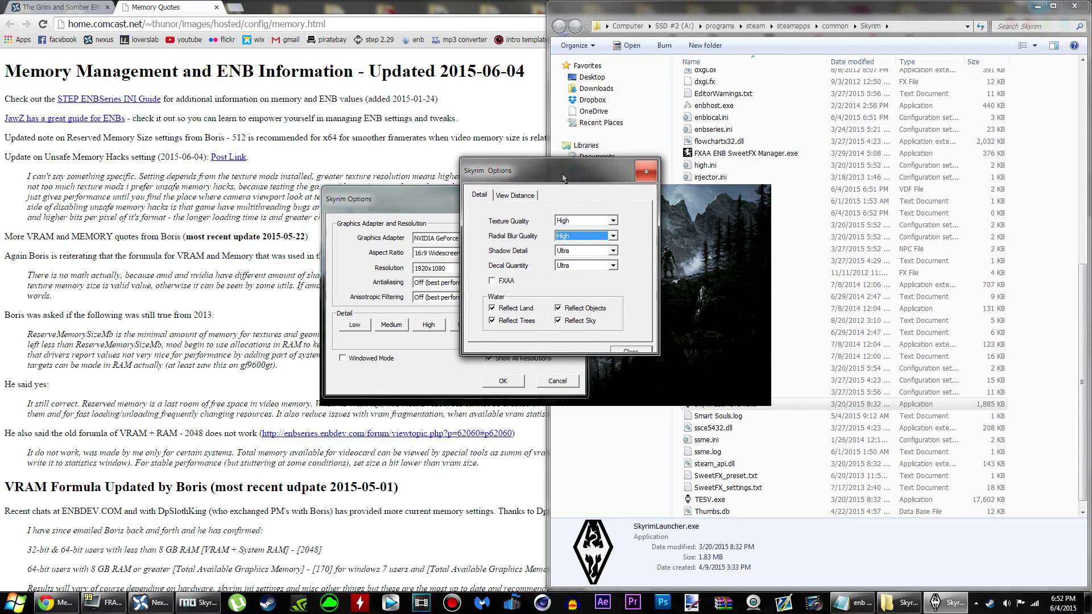
click(626, 350)
click(502, 382)
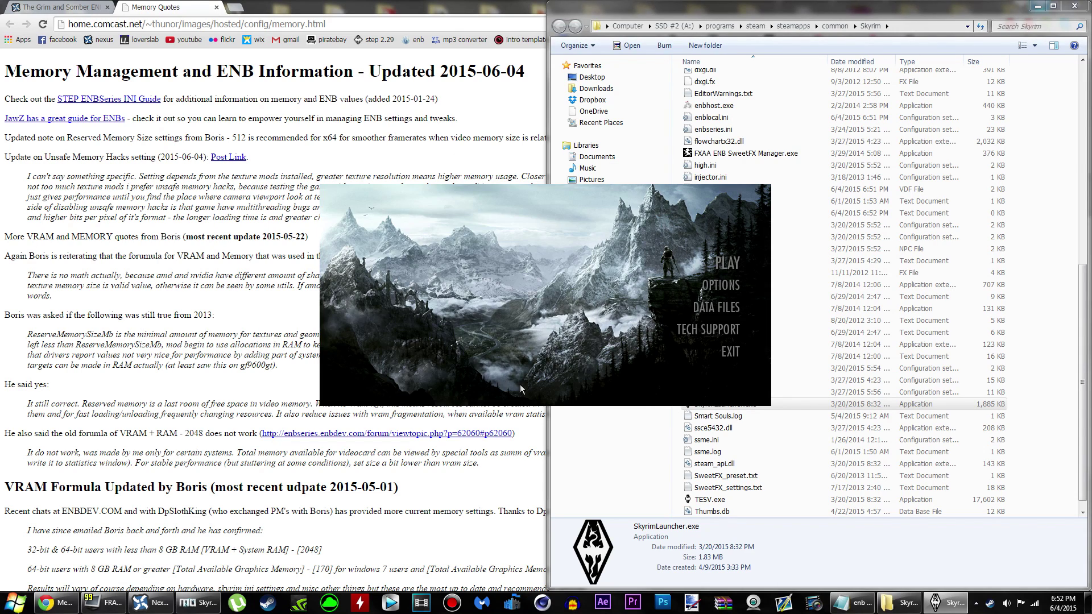
click(737, 353)
scroll(759, 473, up, 10)
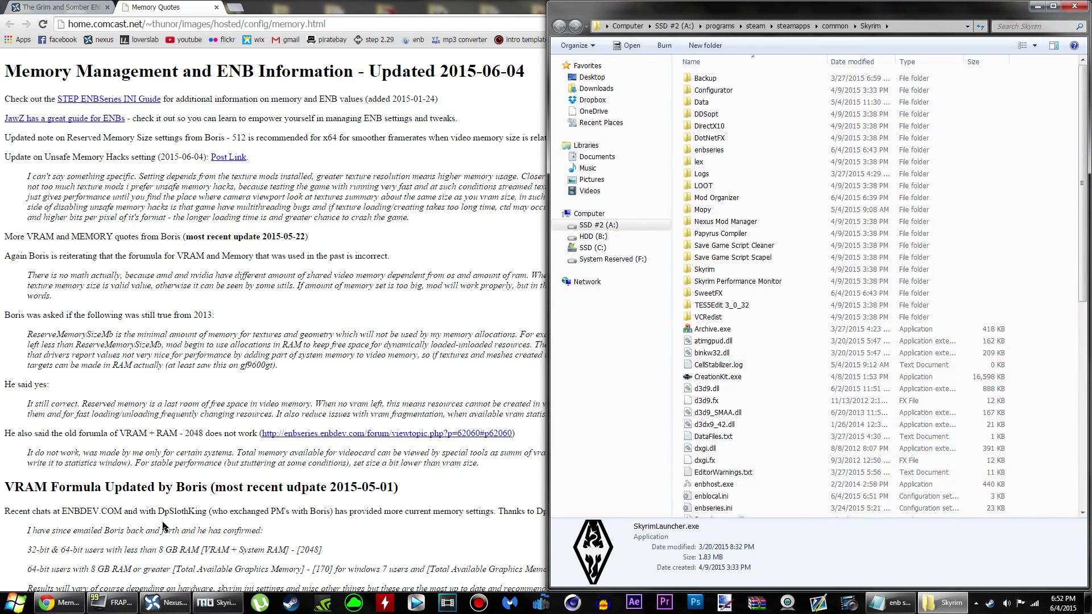
Step: Switch to Mod Organizer and sort the plugin load order of the test profile
click(217, 608)
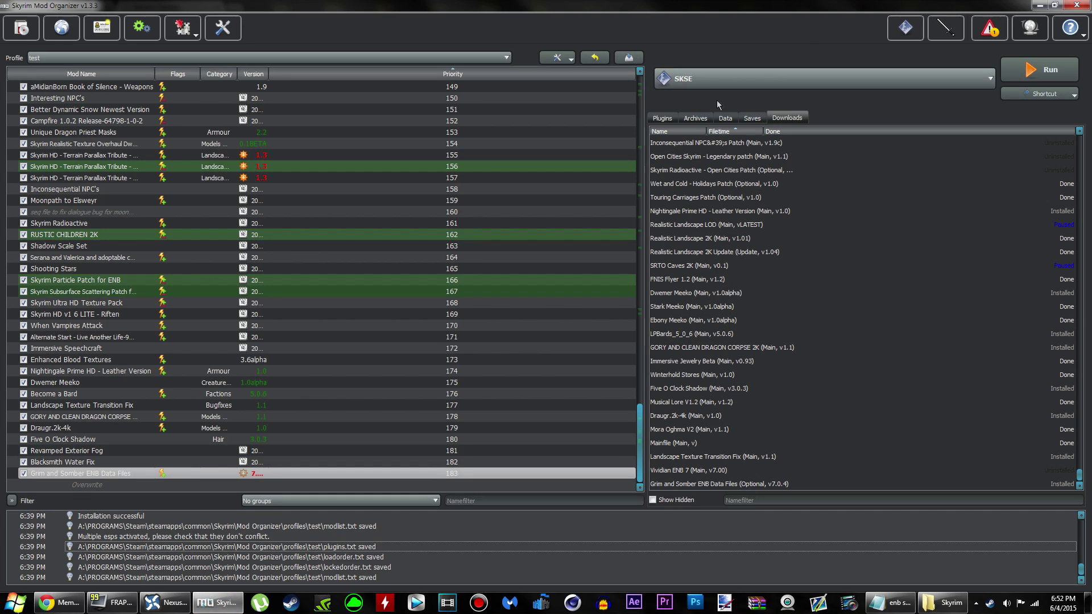
click(669, 117)
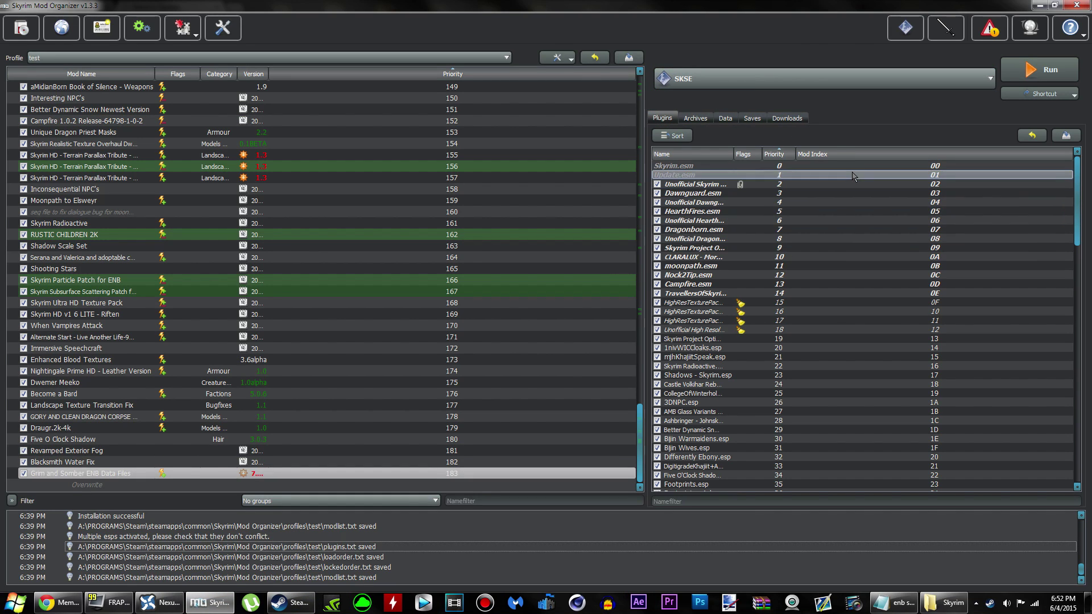
click(677, 137)
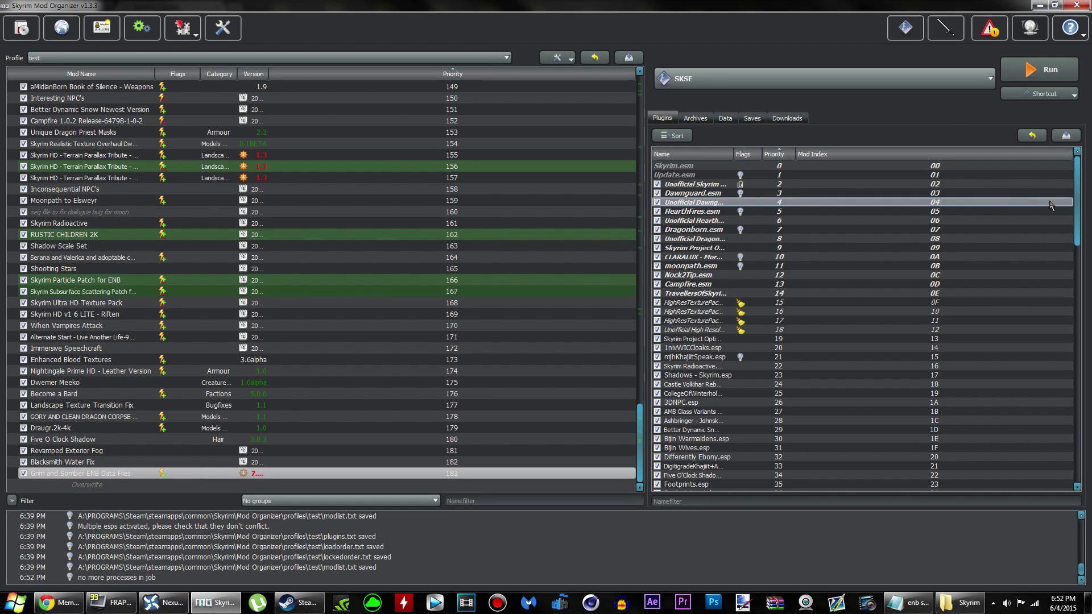
Step: Examine the whole sorted plugin list and its flags for load order problems
drag(1076, 218, 1079, 455)
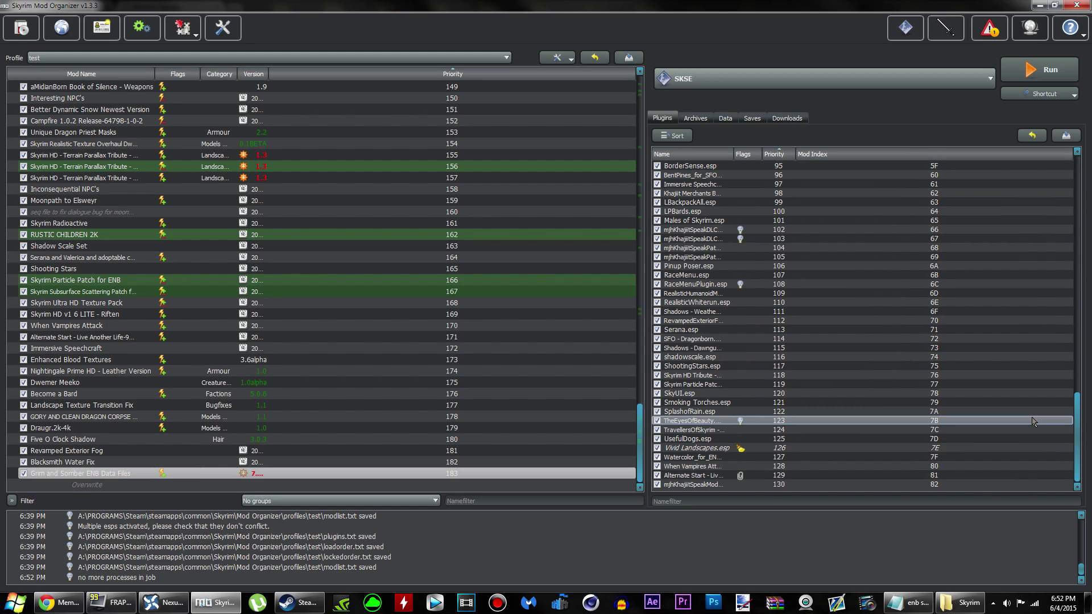
click(737, 439)
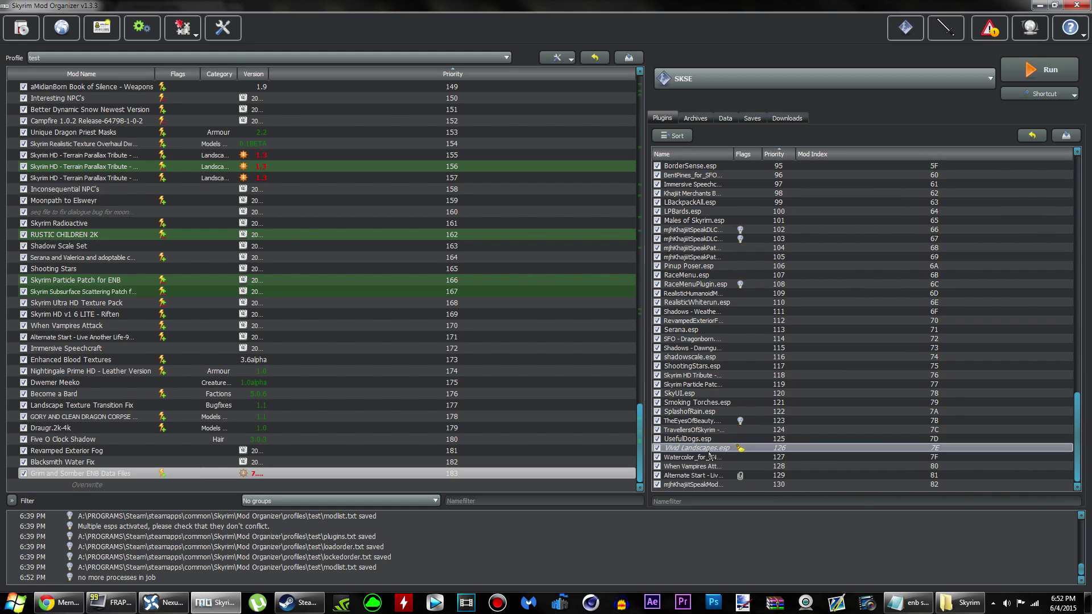
scroll(722, 398, up, 6)
click(722, 411)
scroll(721, 415, down, 6)
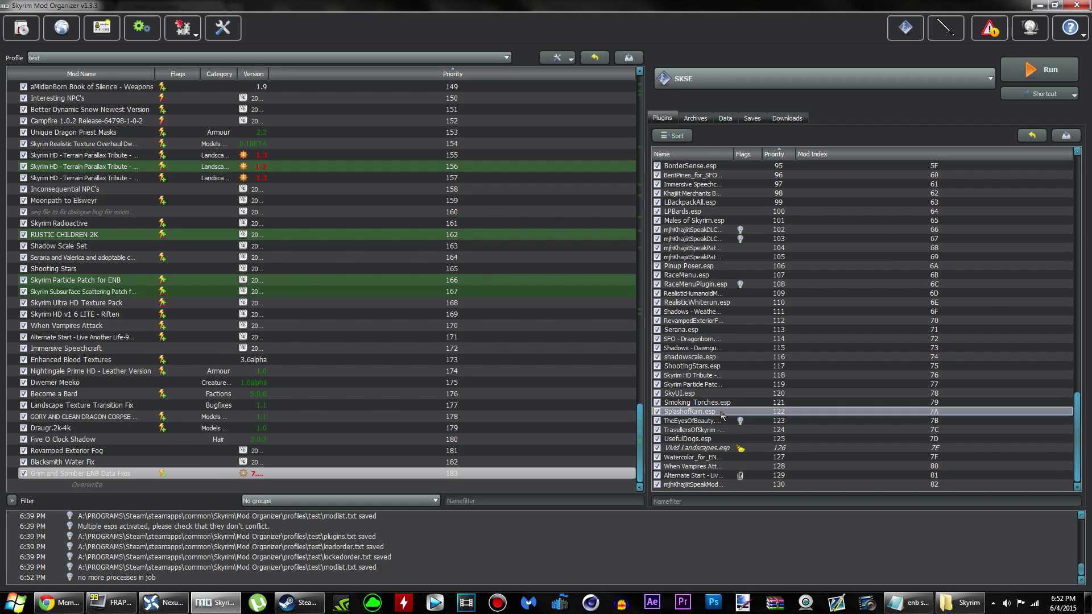
click(715, 448)
scroll(723, 407, up, 6)
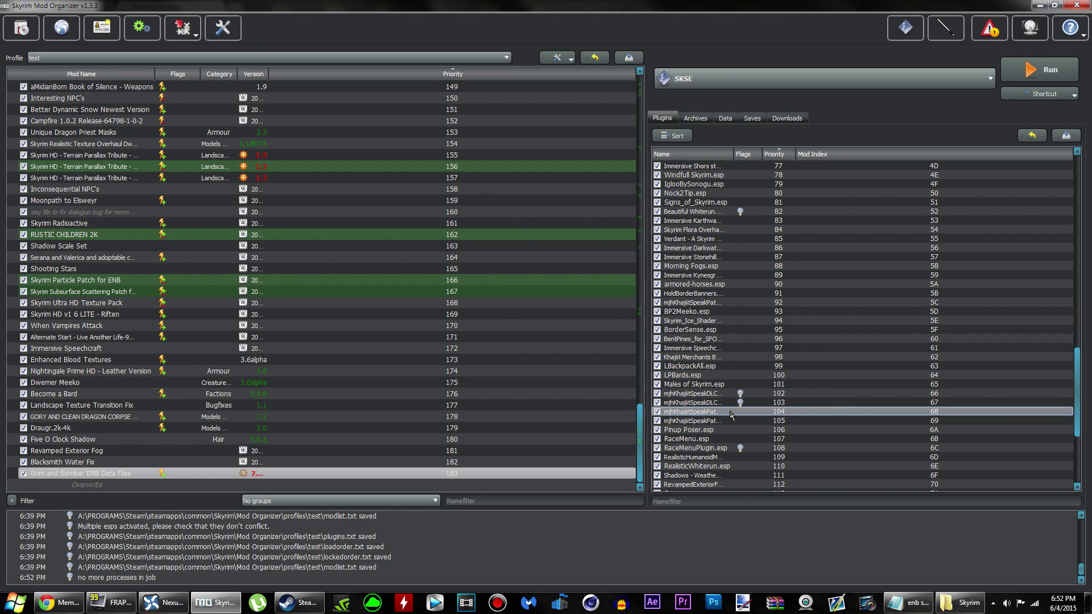
scroll(731, 414, up, 4)
scroll(731, 412, up, 2)
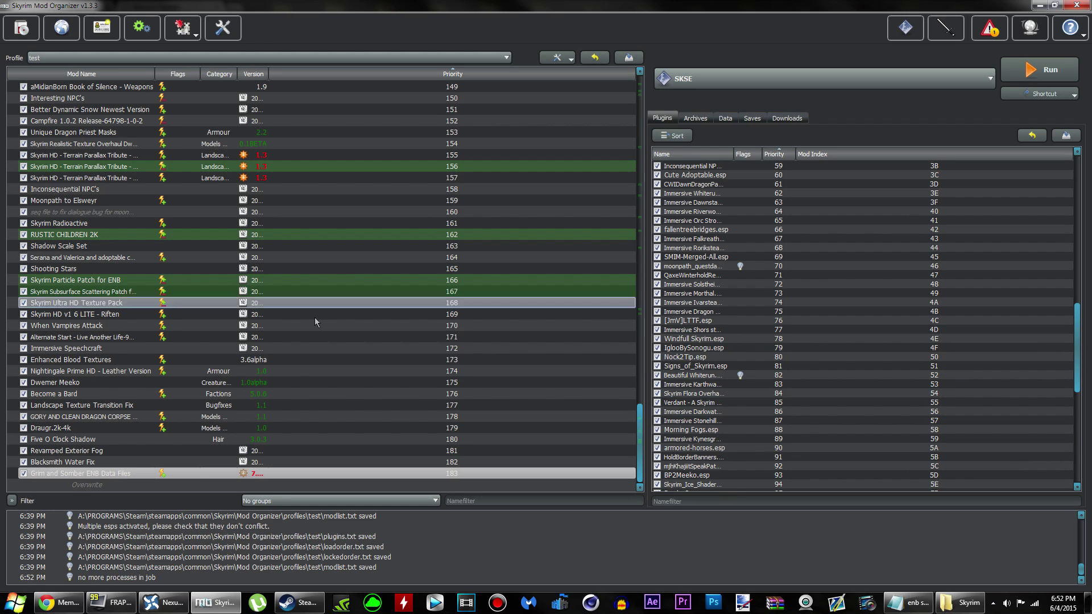
scroll(819, 273, up, 7)
scroll(829, 226, up, 13)
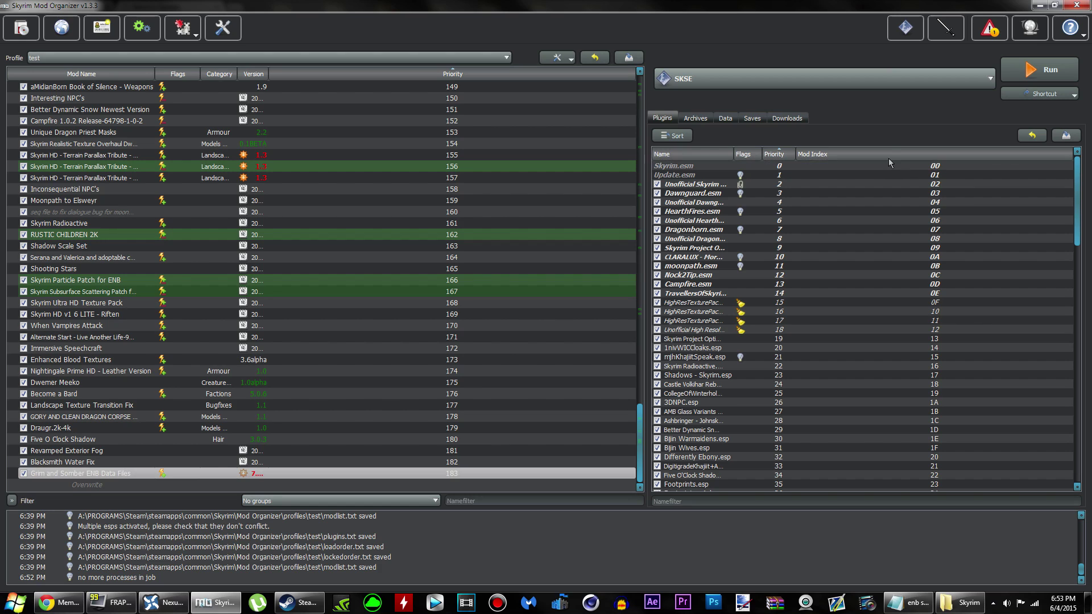
scroll(722, 369, down, 5)
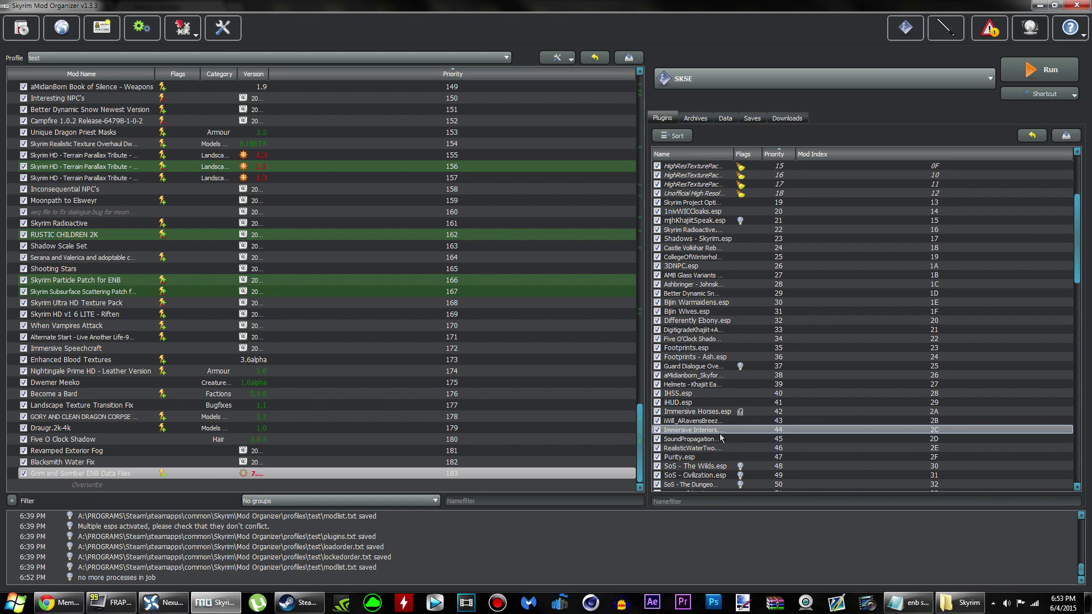
scroll(721, 438, down, 18)
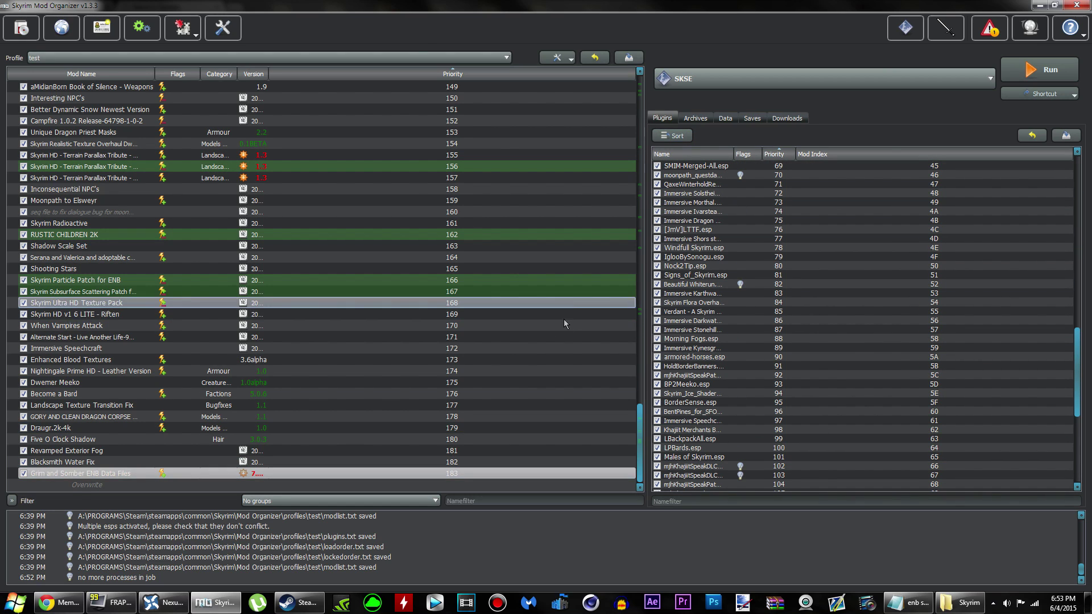
Step: Launch Skyrim through SKSE to reach the game's main menu
click(1046, 81)
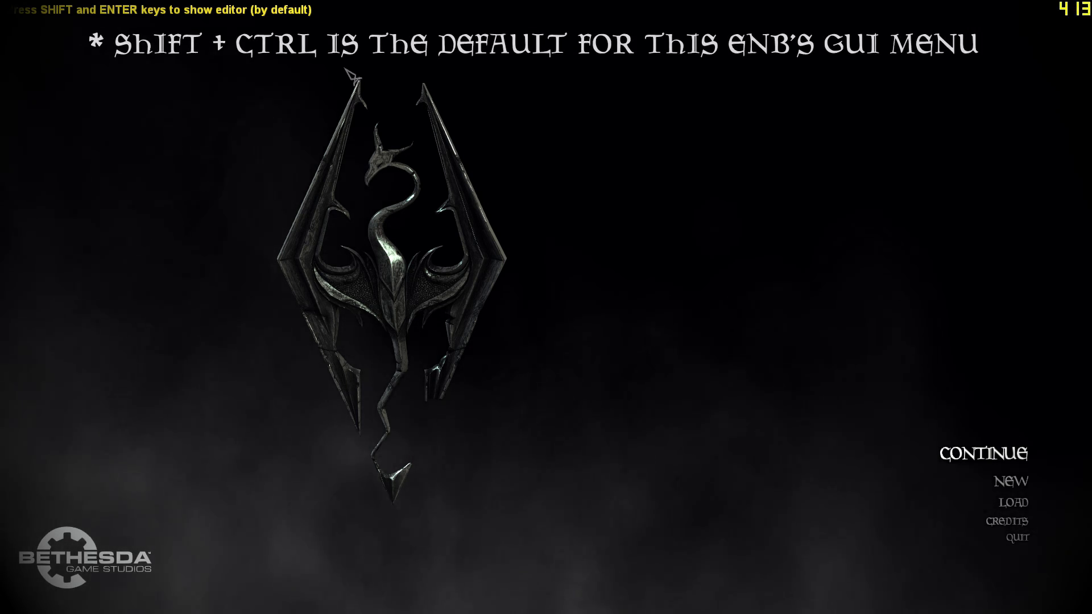
key(Return)
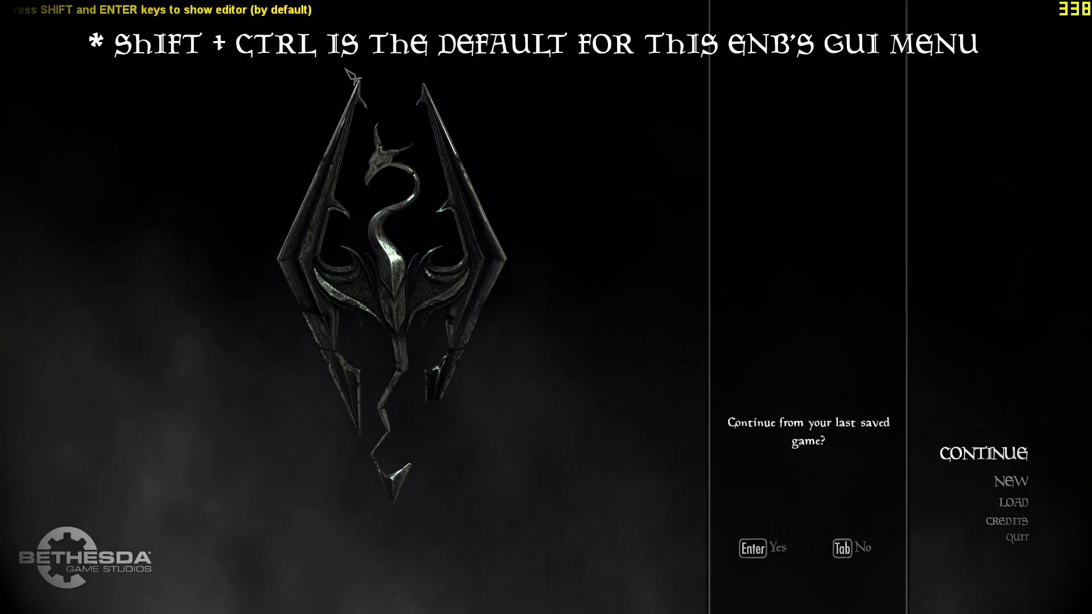
key(Tab)
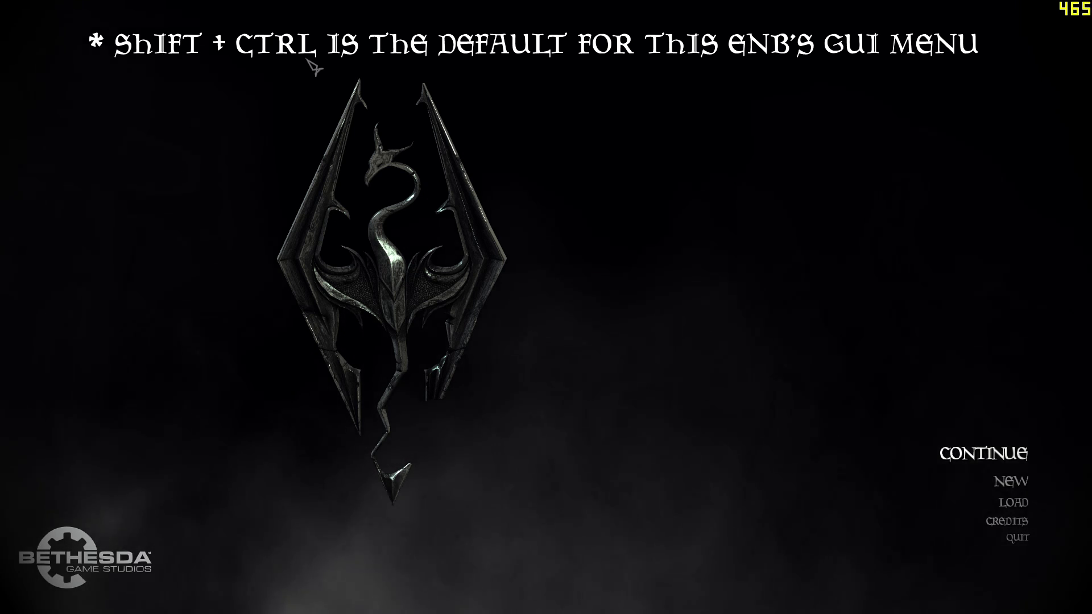
key(Return)
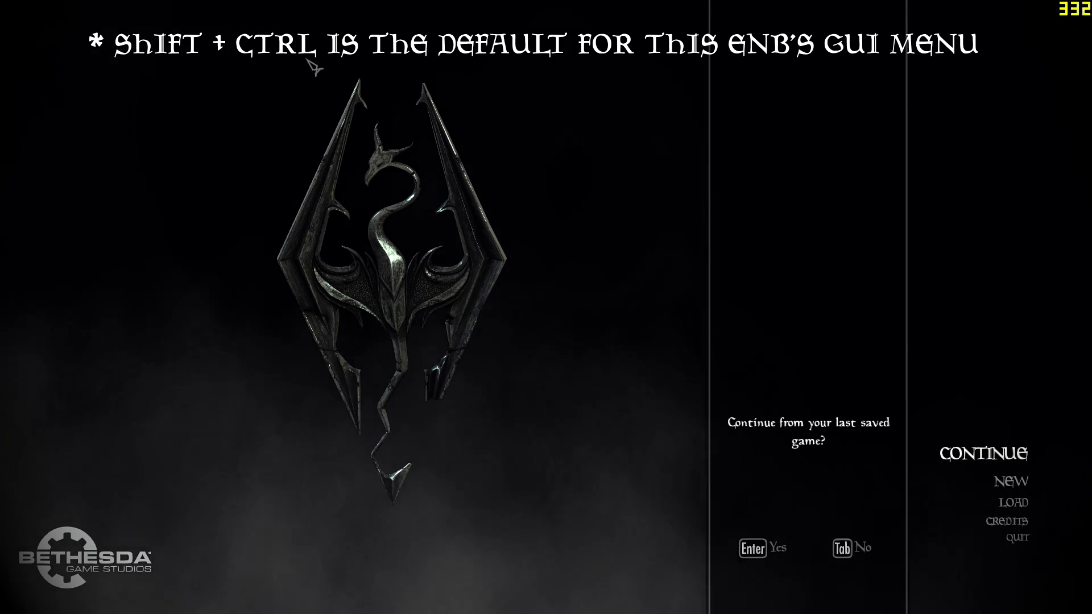
key(Tab)
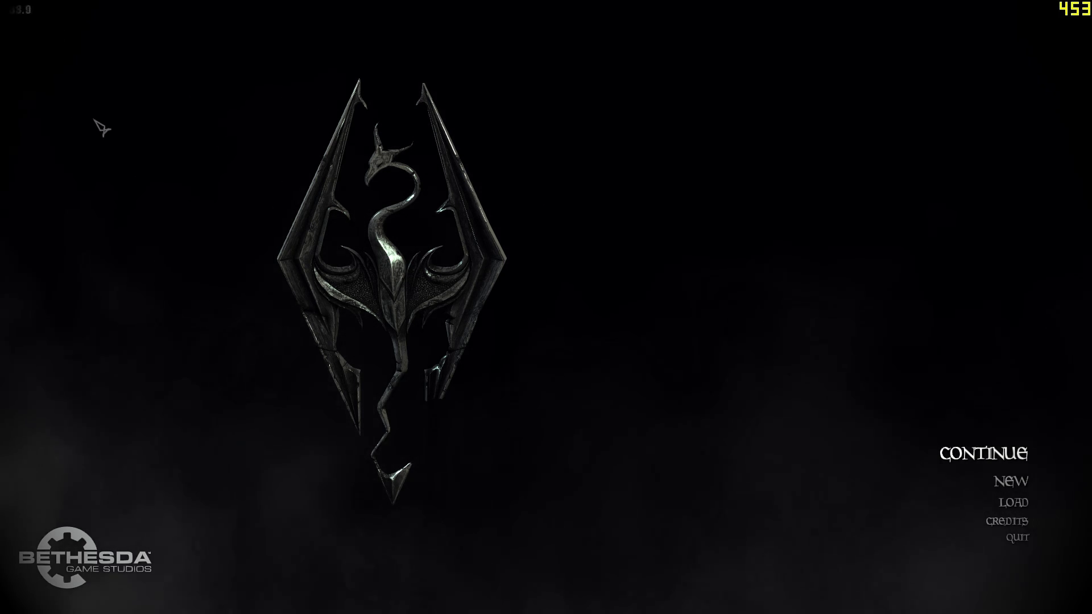
Step: Load the Skyrim autosave dated 6/1/2015, 1:21 AM, accepting the missing content, and enter tgm in the console
click(1012, 504)
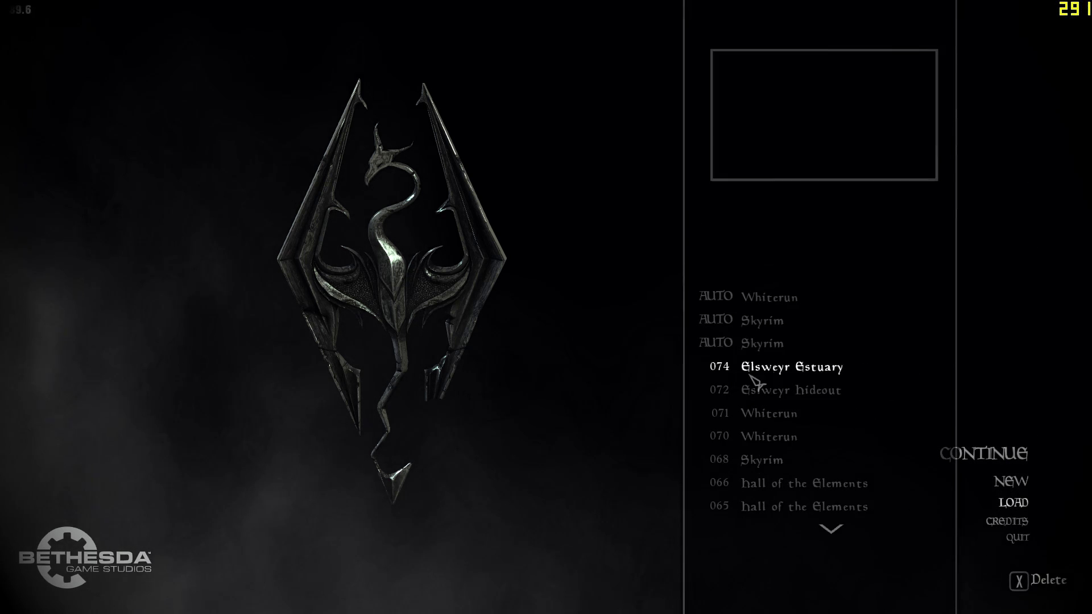
mouse_move(772, 325)
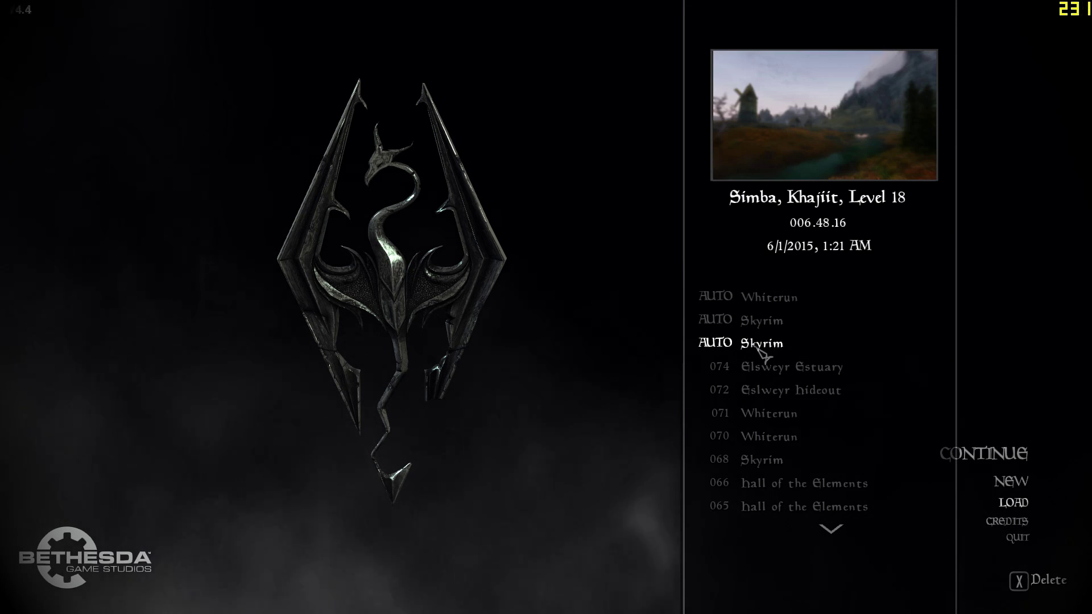
click(762, 350)
click(792, 581)
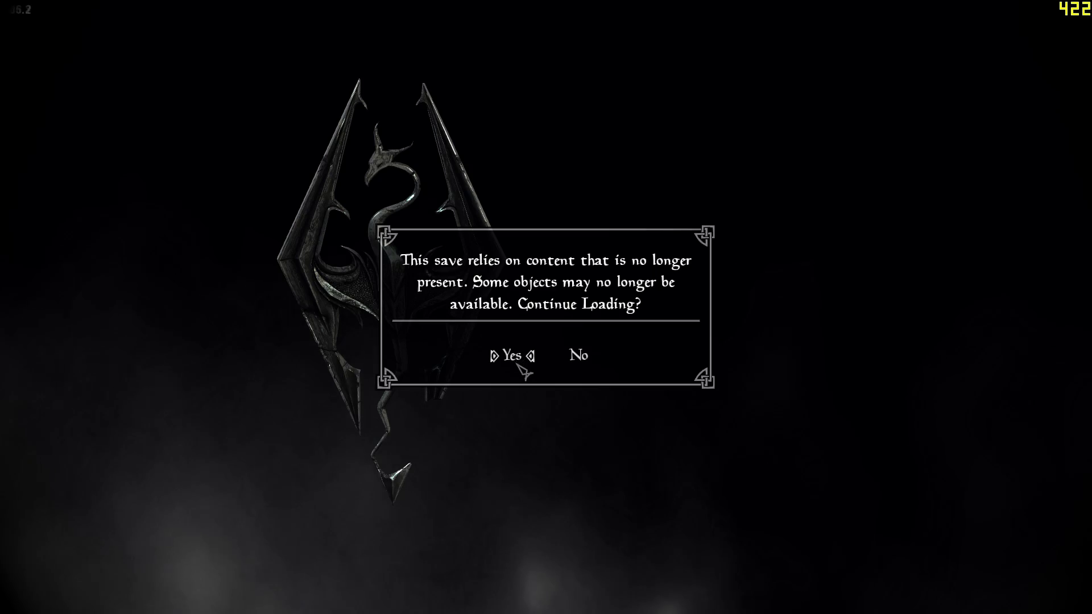
click(513, 356)
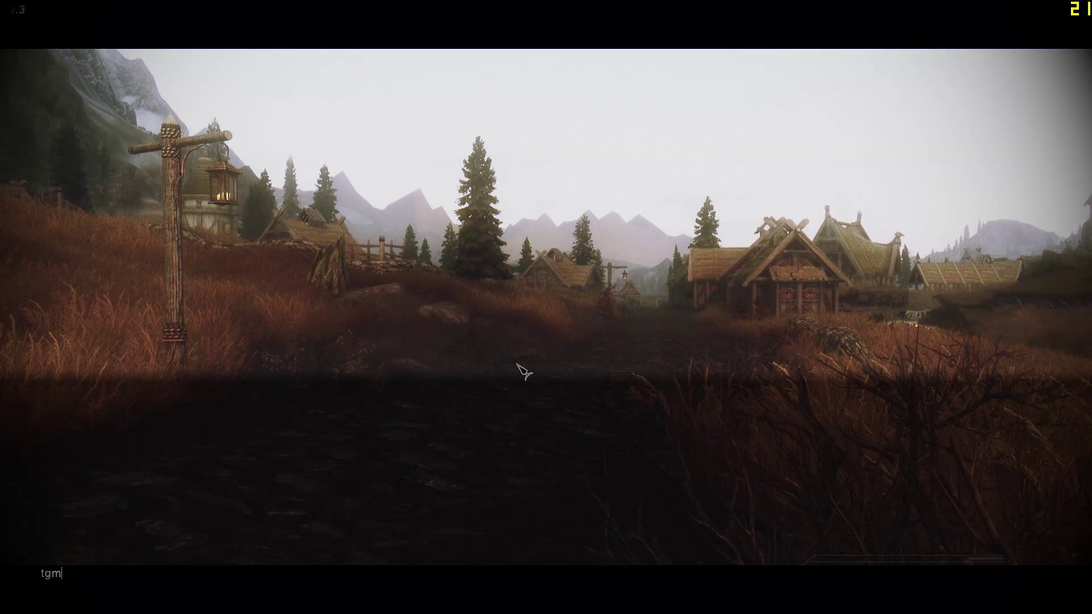
key(grave)
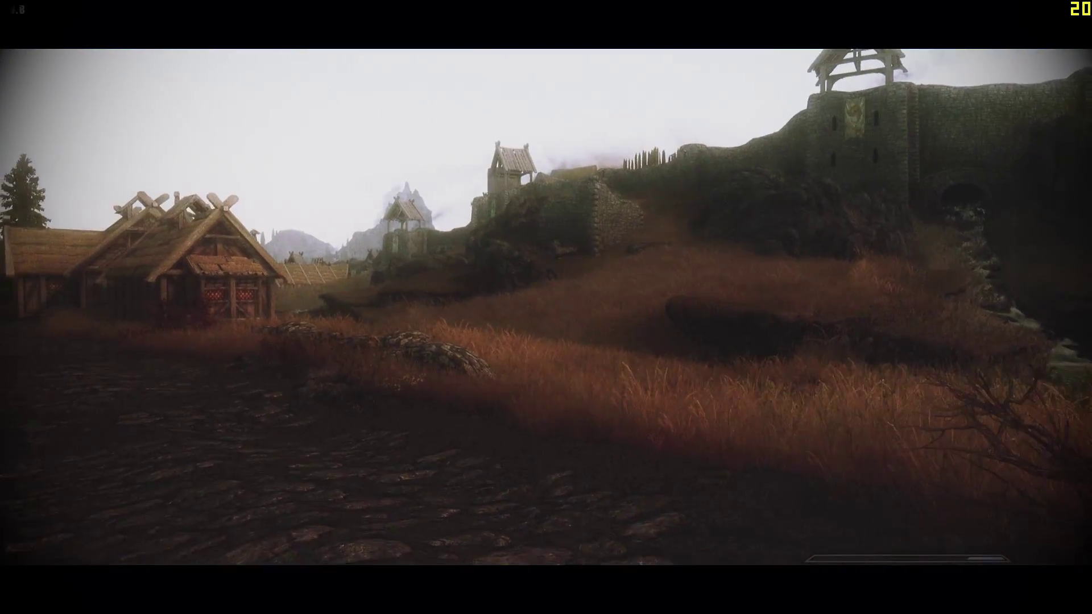
Step: Compare the scenery outside with the ENB effects turned off and back on while walking along the road
key(shift+F12)
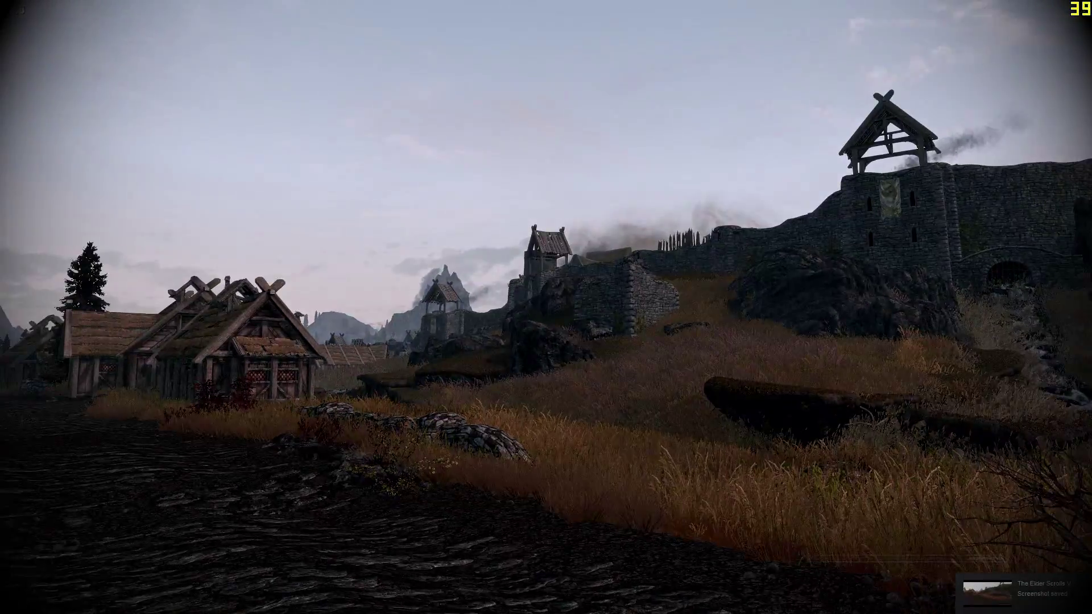
key(w)
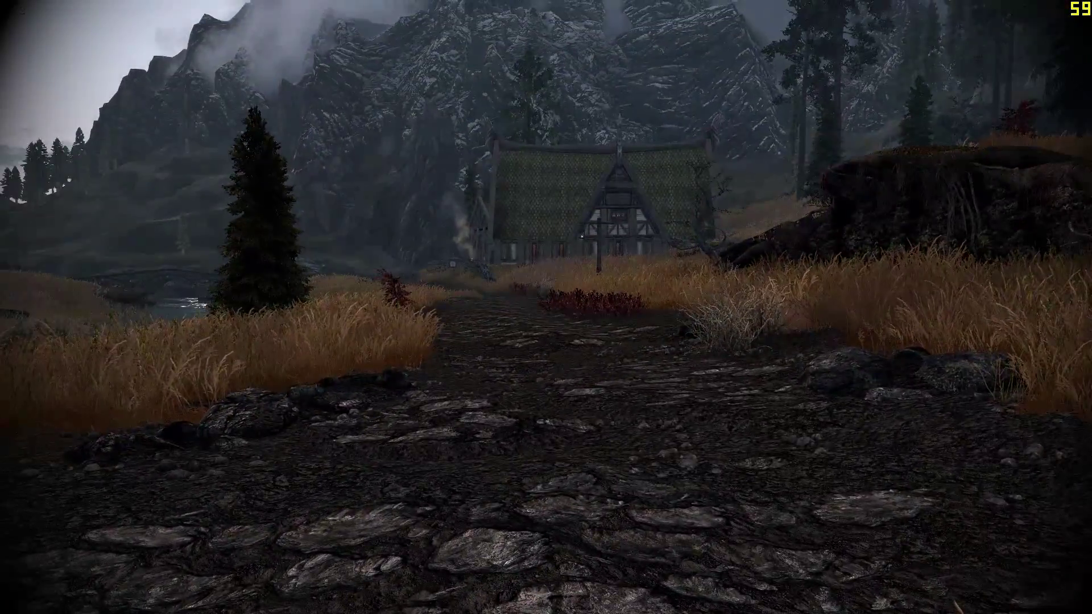
key(F12)
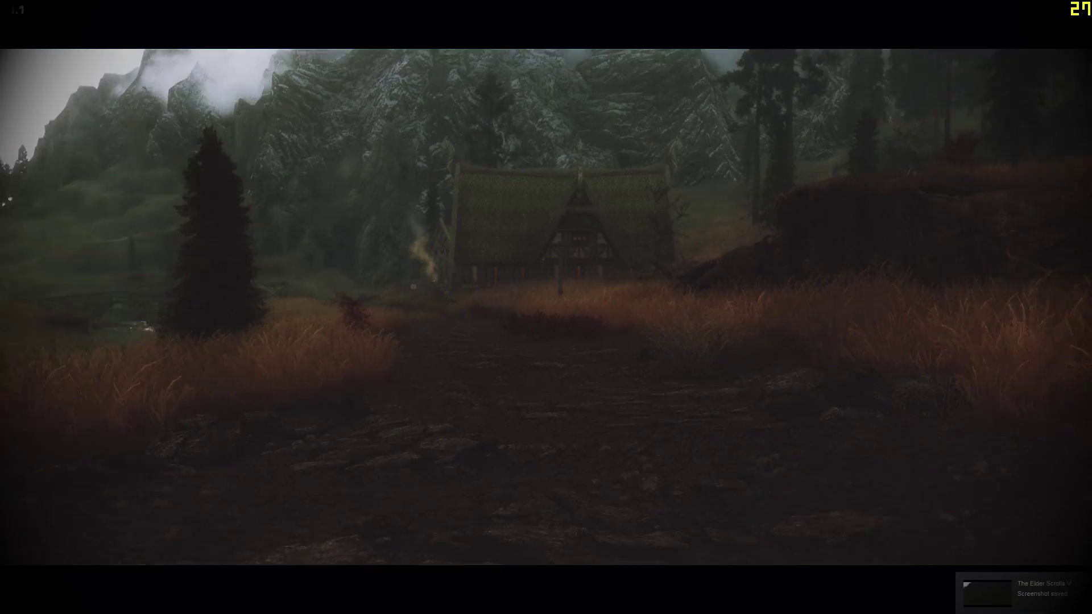